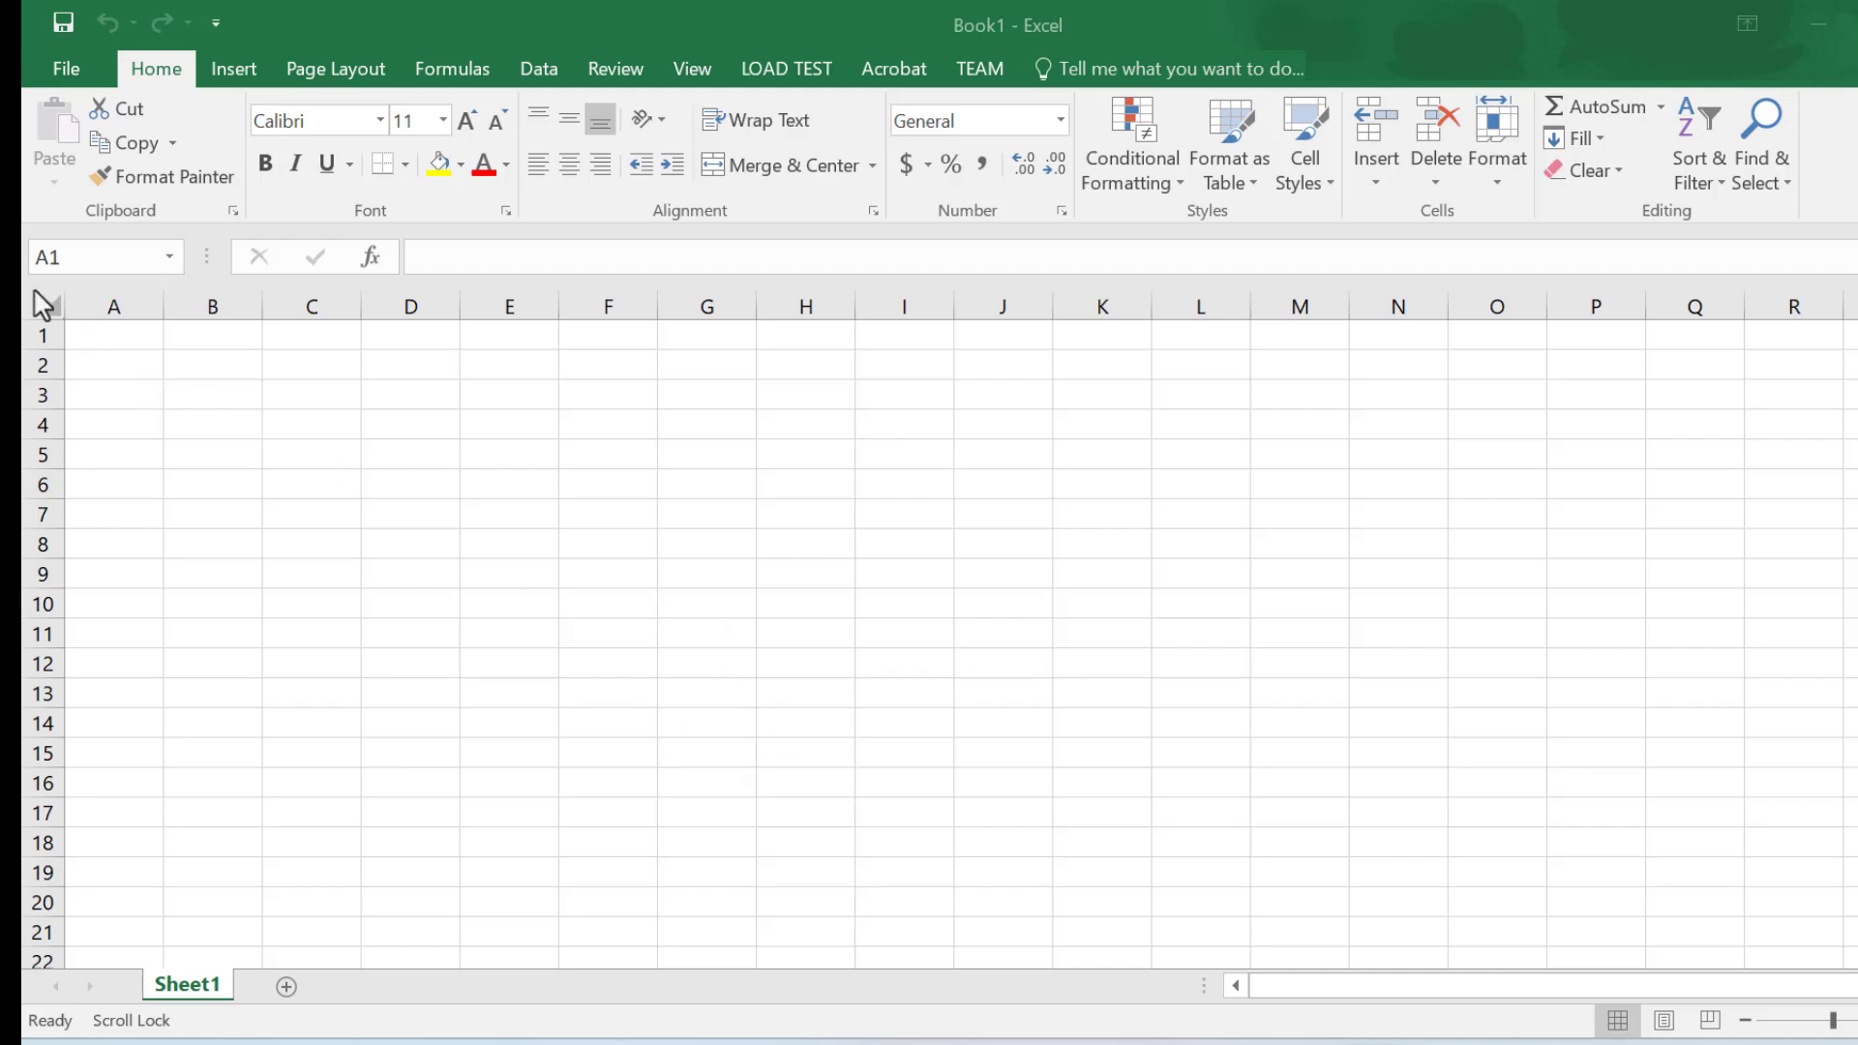
- Enter the title Employee Record in cell A1
click(124, 343)
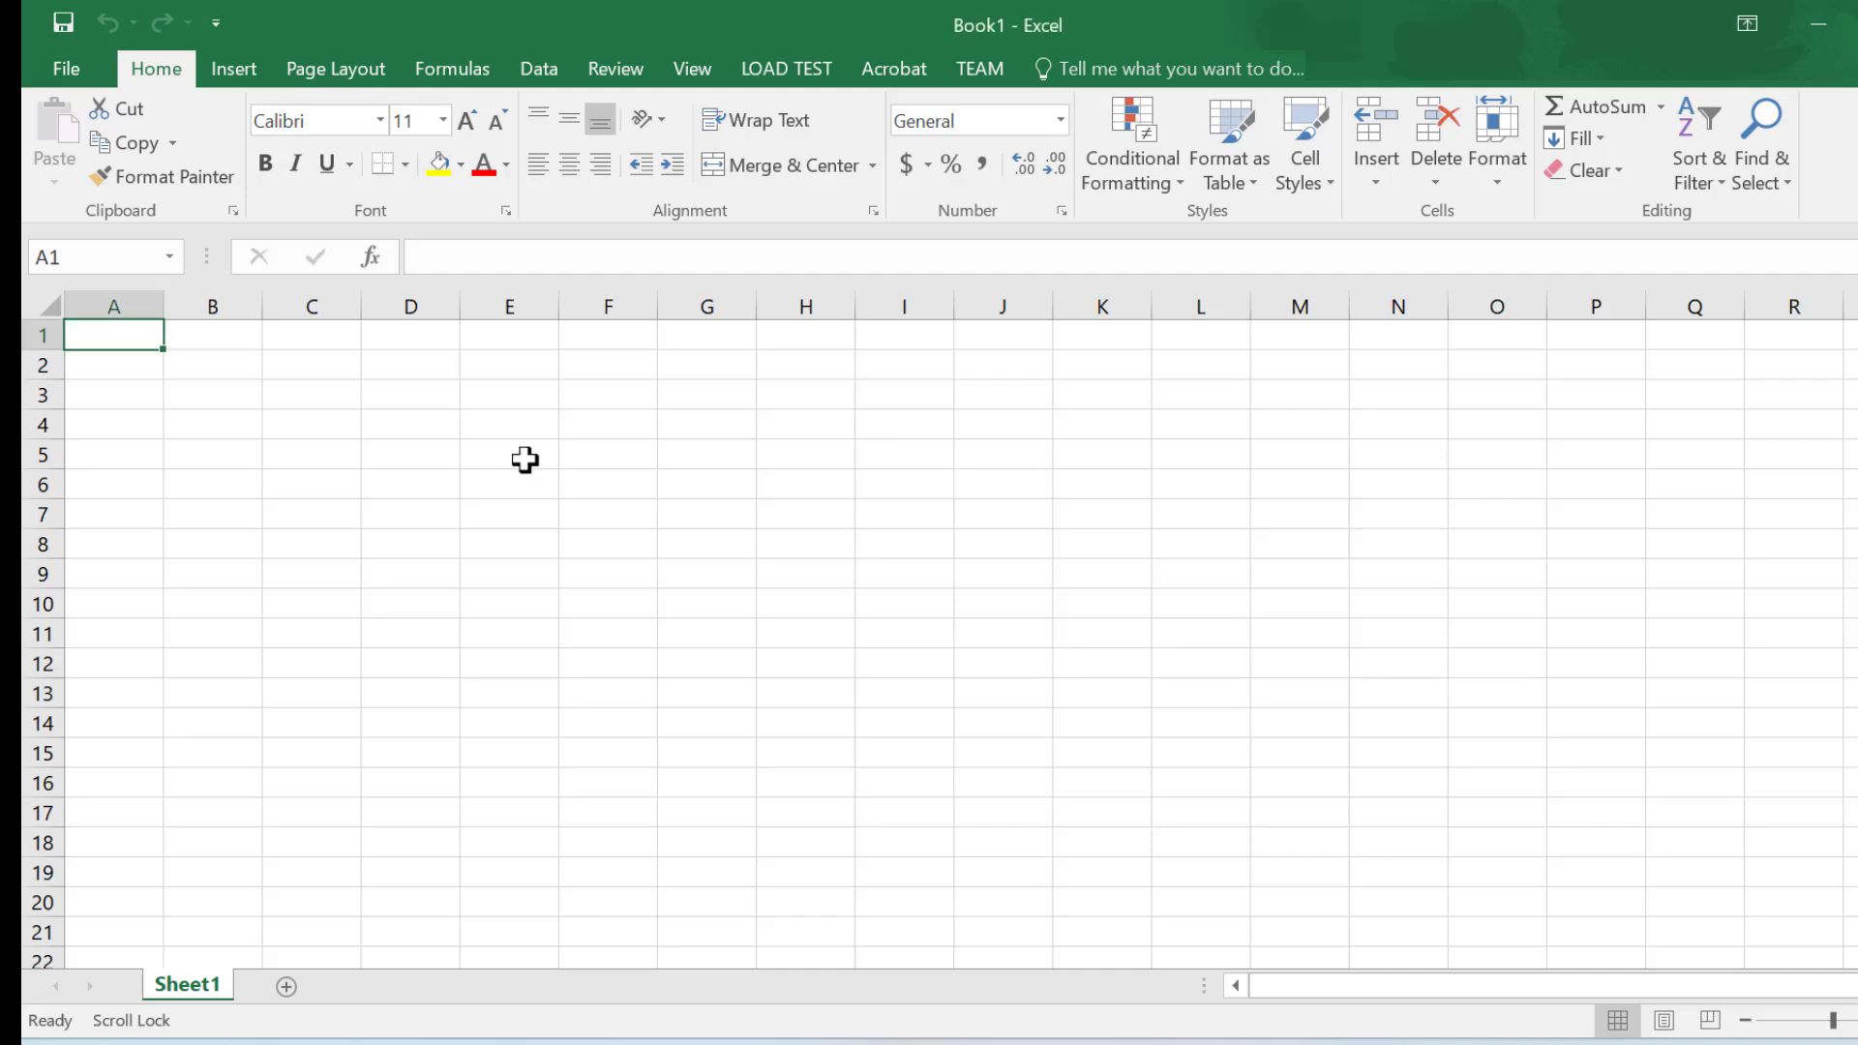
text(Employ)
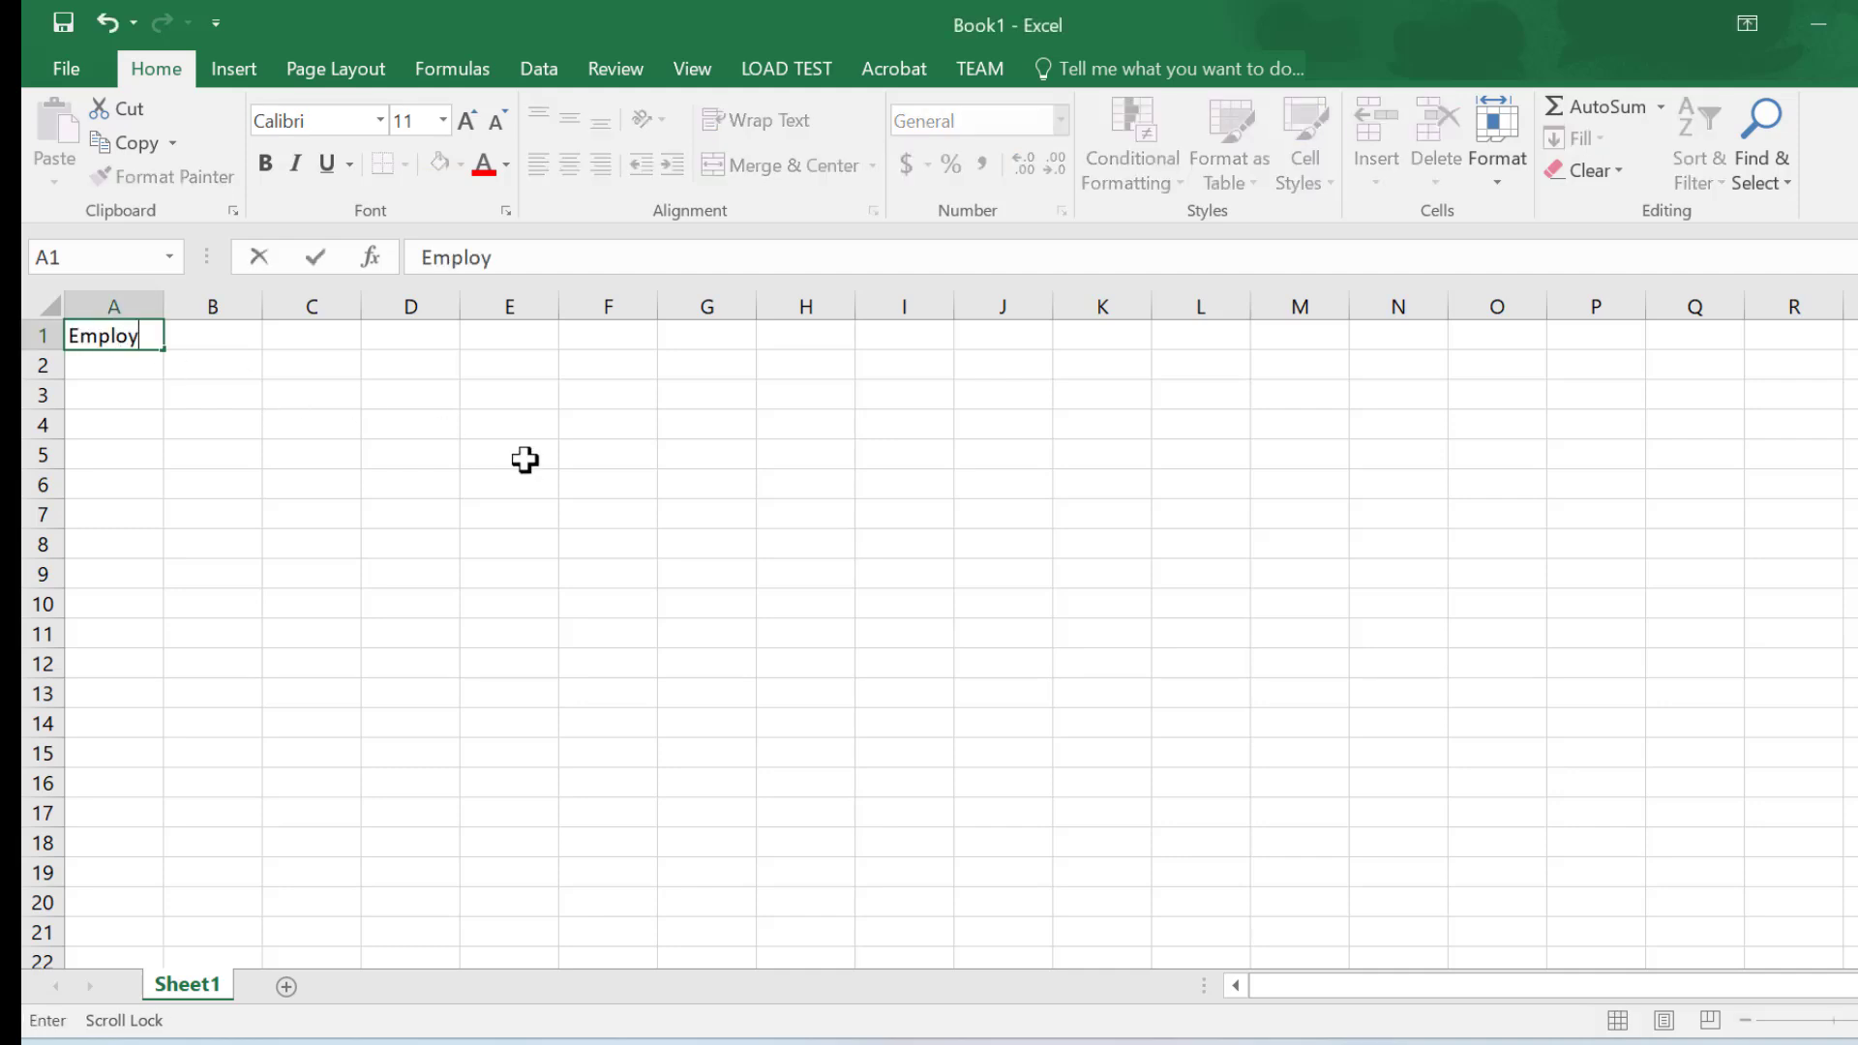
text(ee Reco)
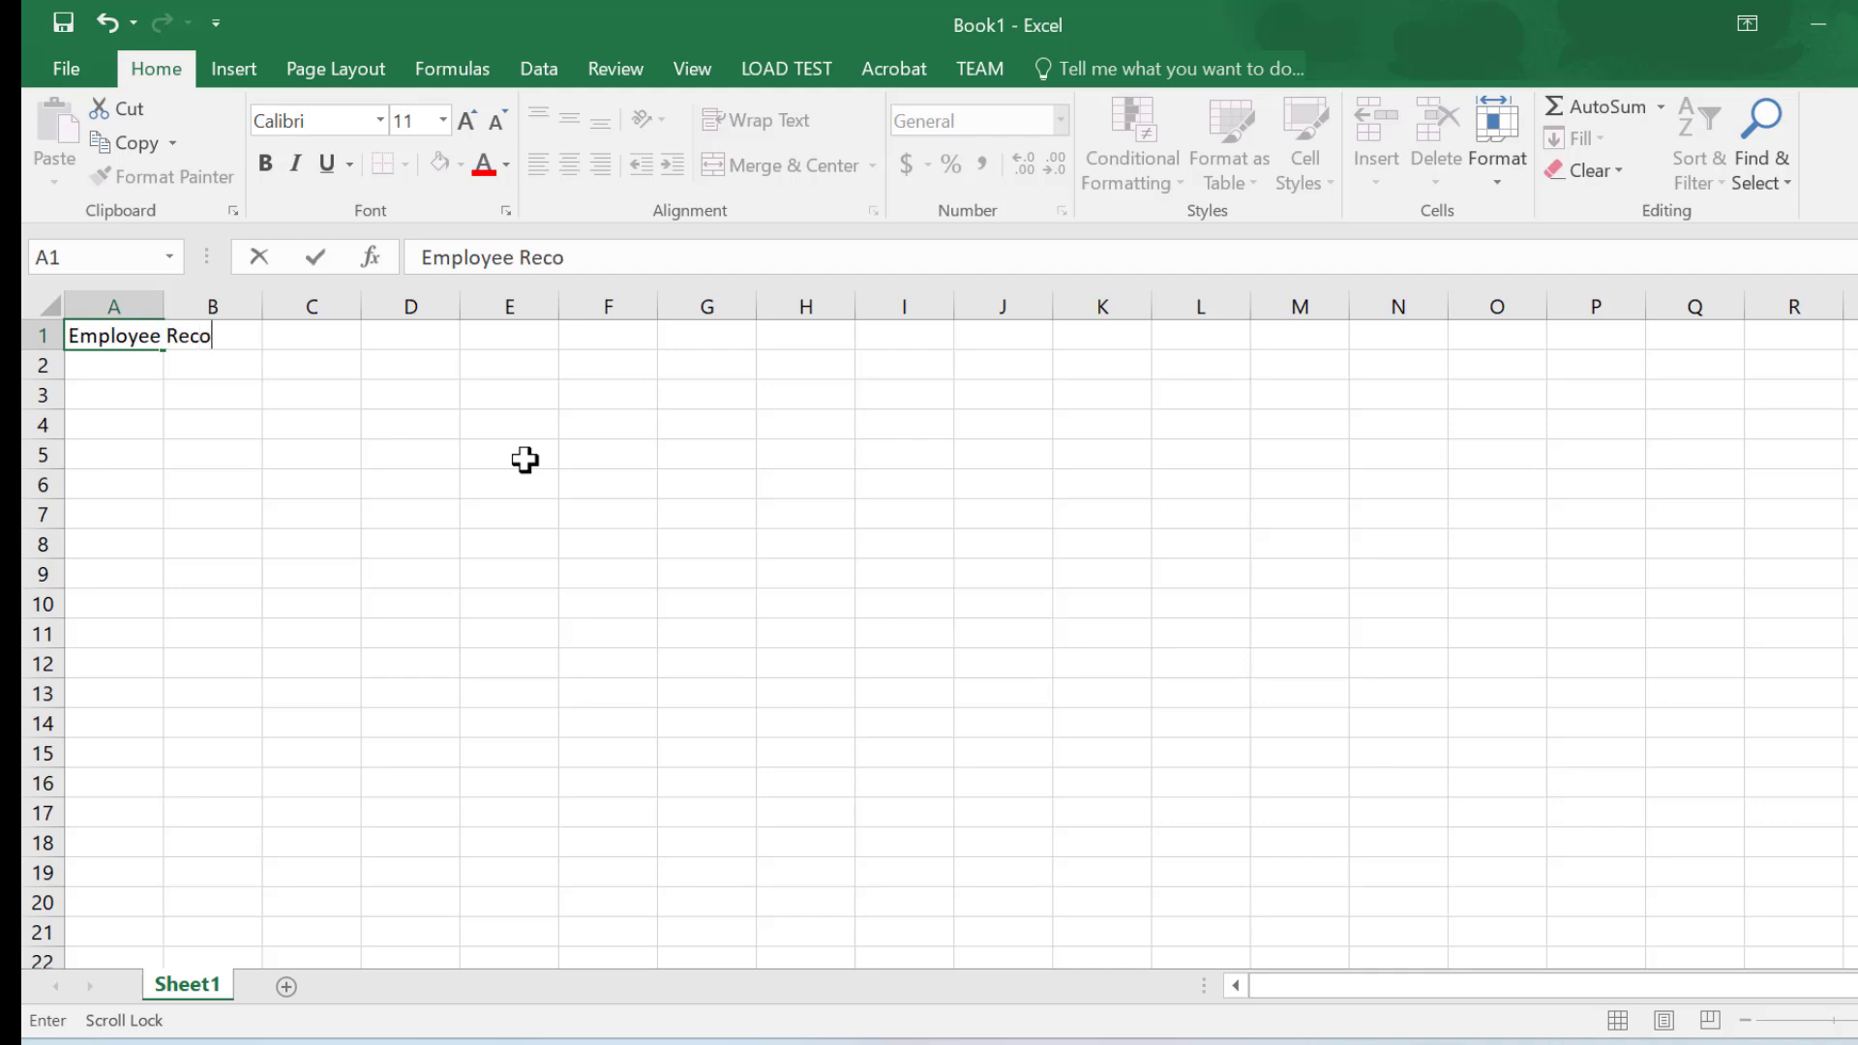
text(rd)
key(Return)
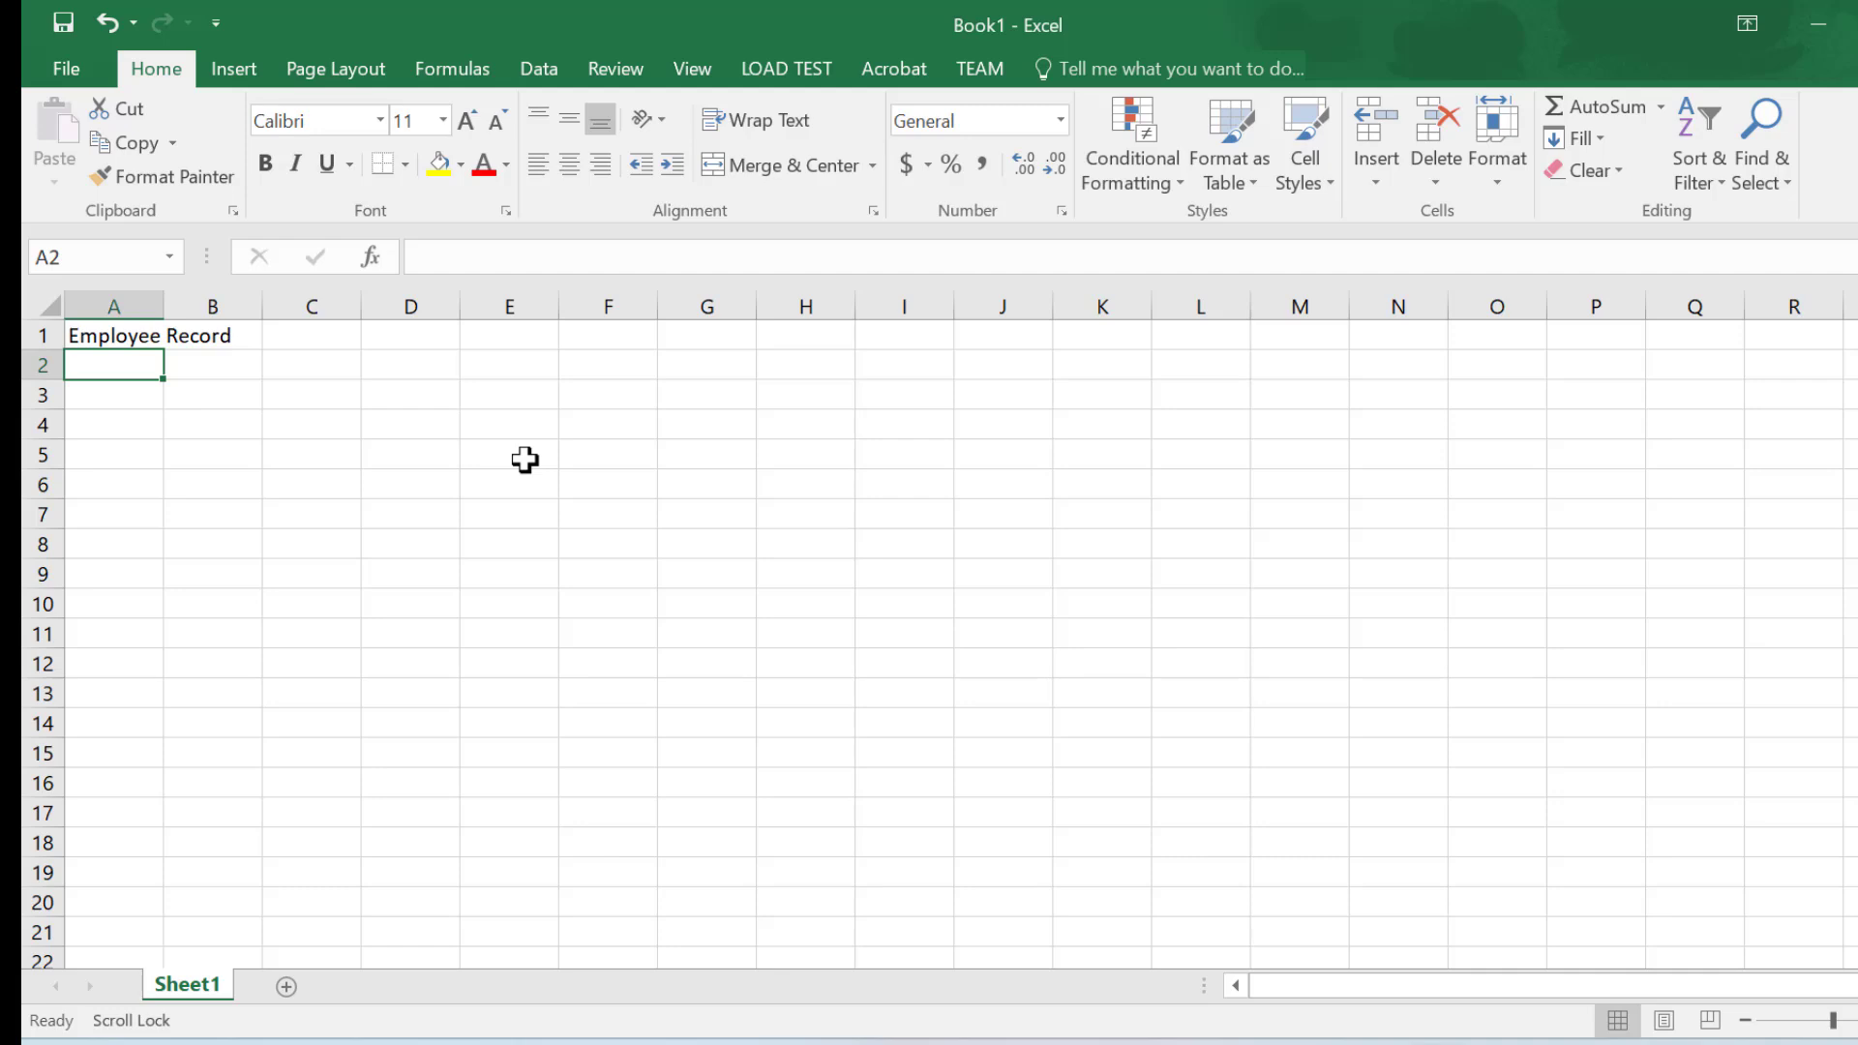
- Enter the headers Employee ID, Name, Department and Salary in A2:D2 and widen the columns to fit them
text(Em)
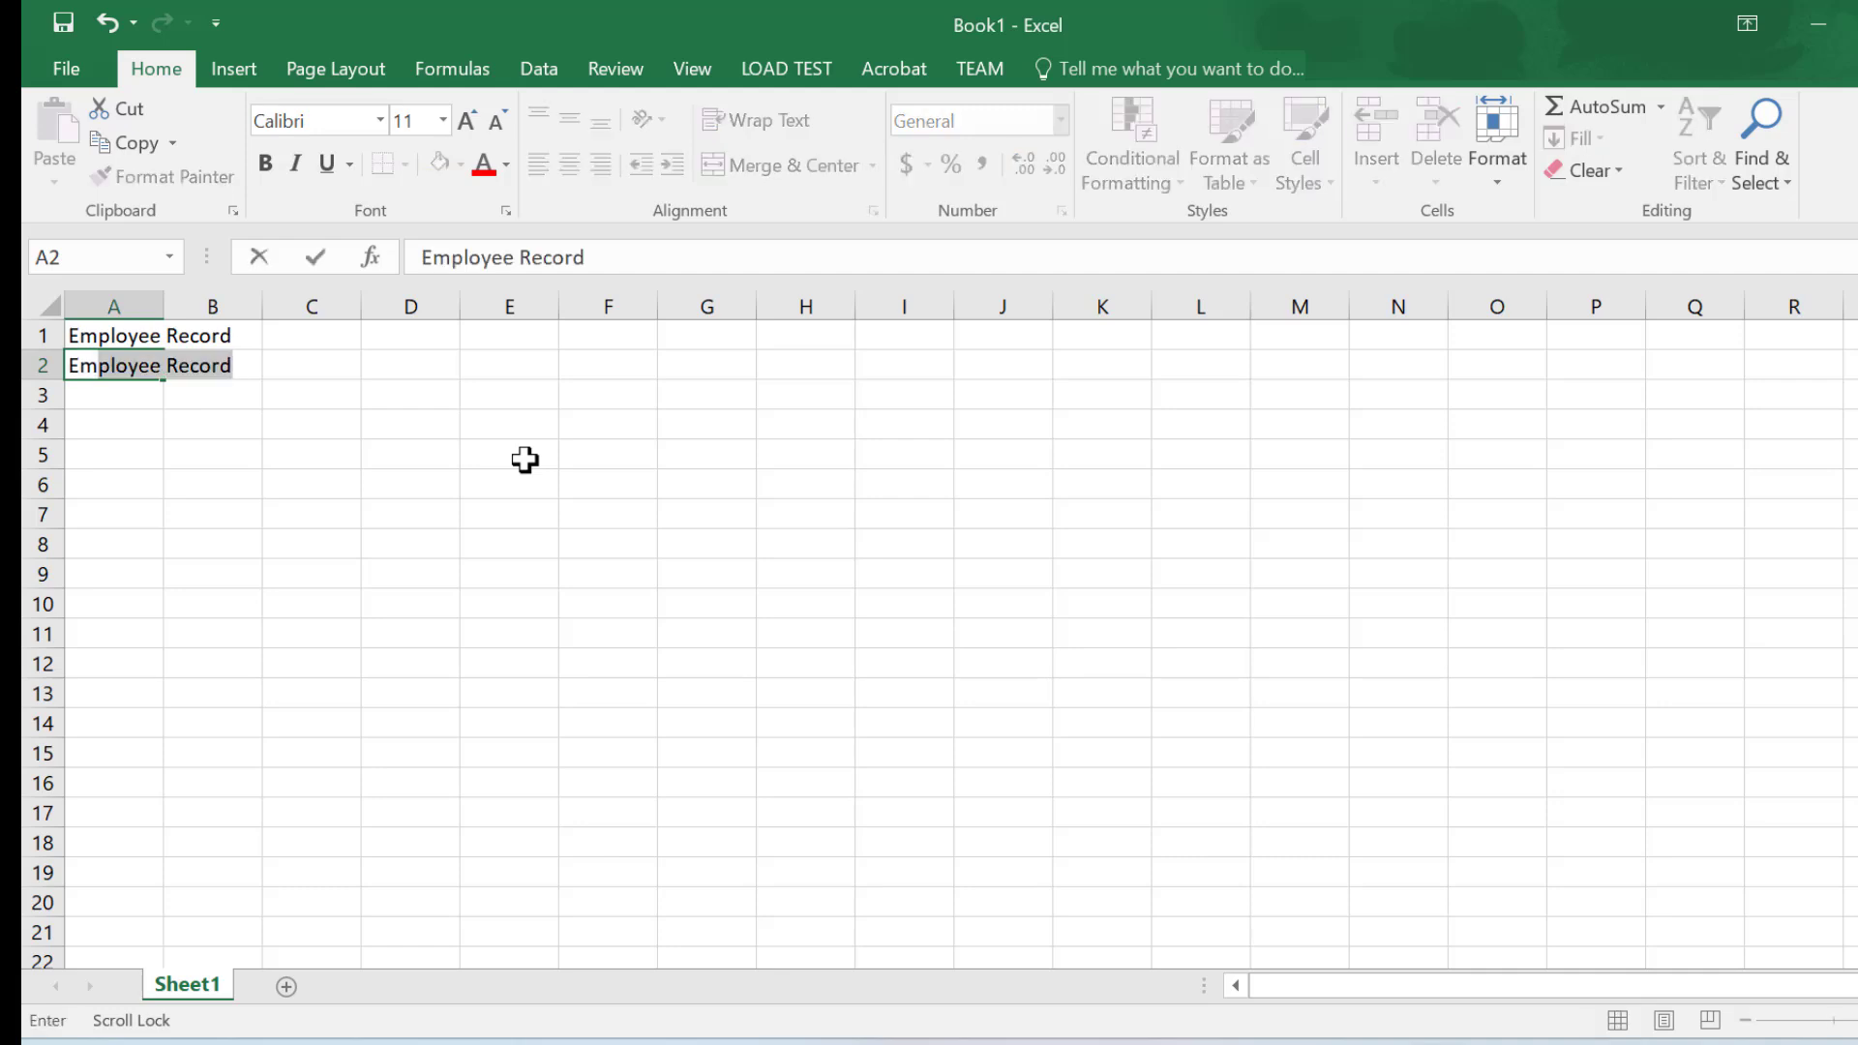
text(ployee I)
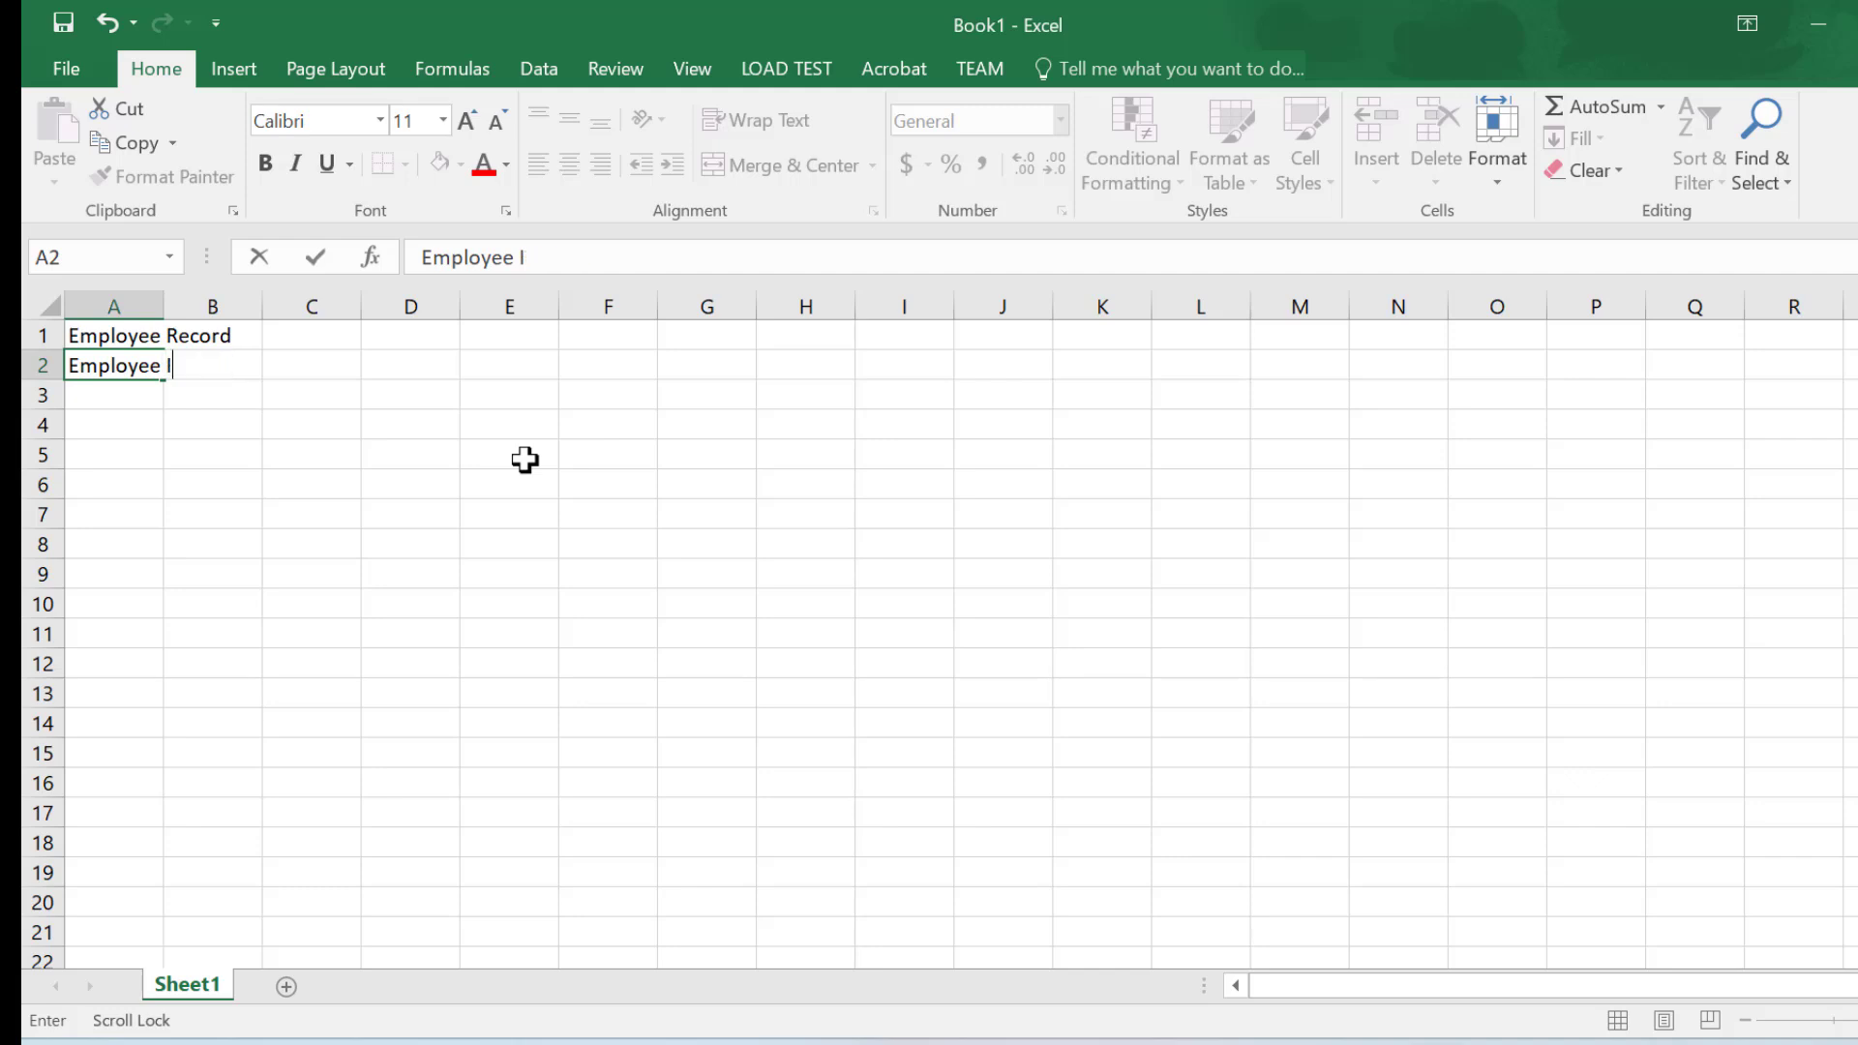
text(D)
key(Tab)
text(Name)
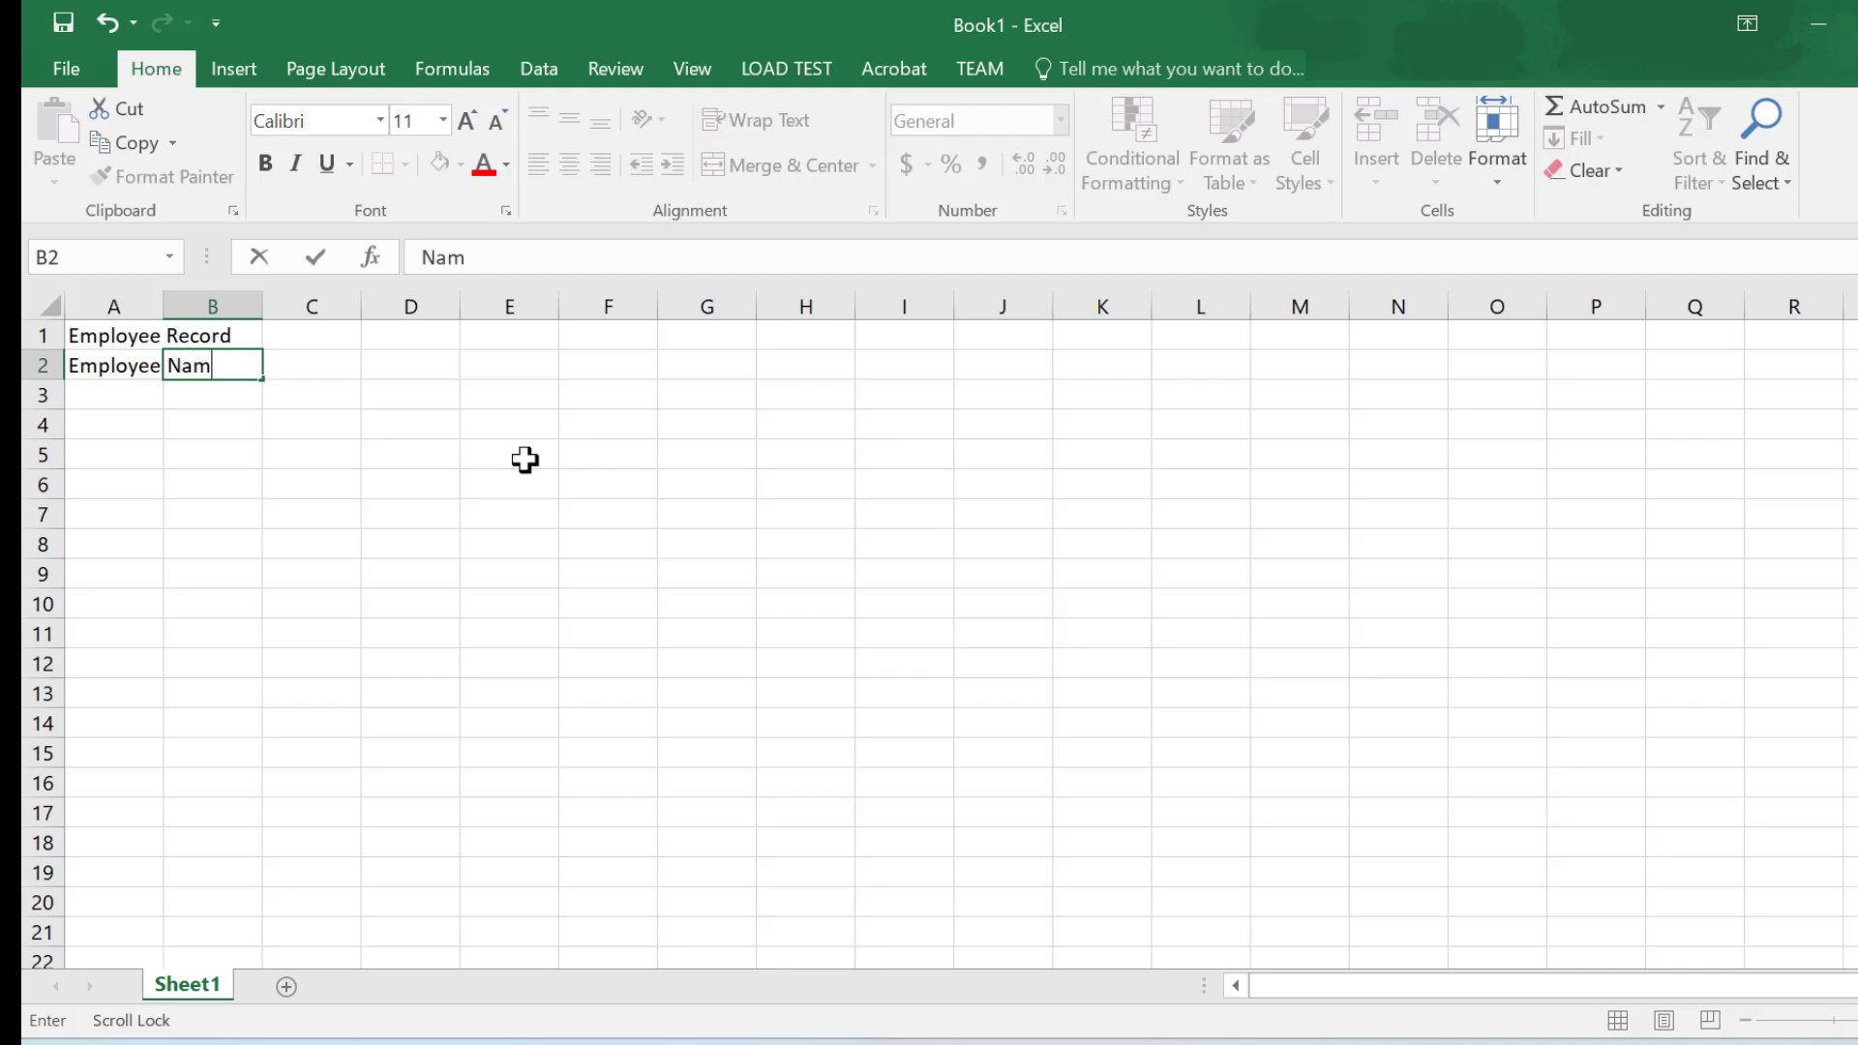
key(Tab)
text(D)
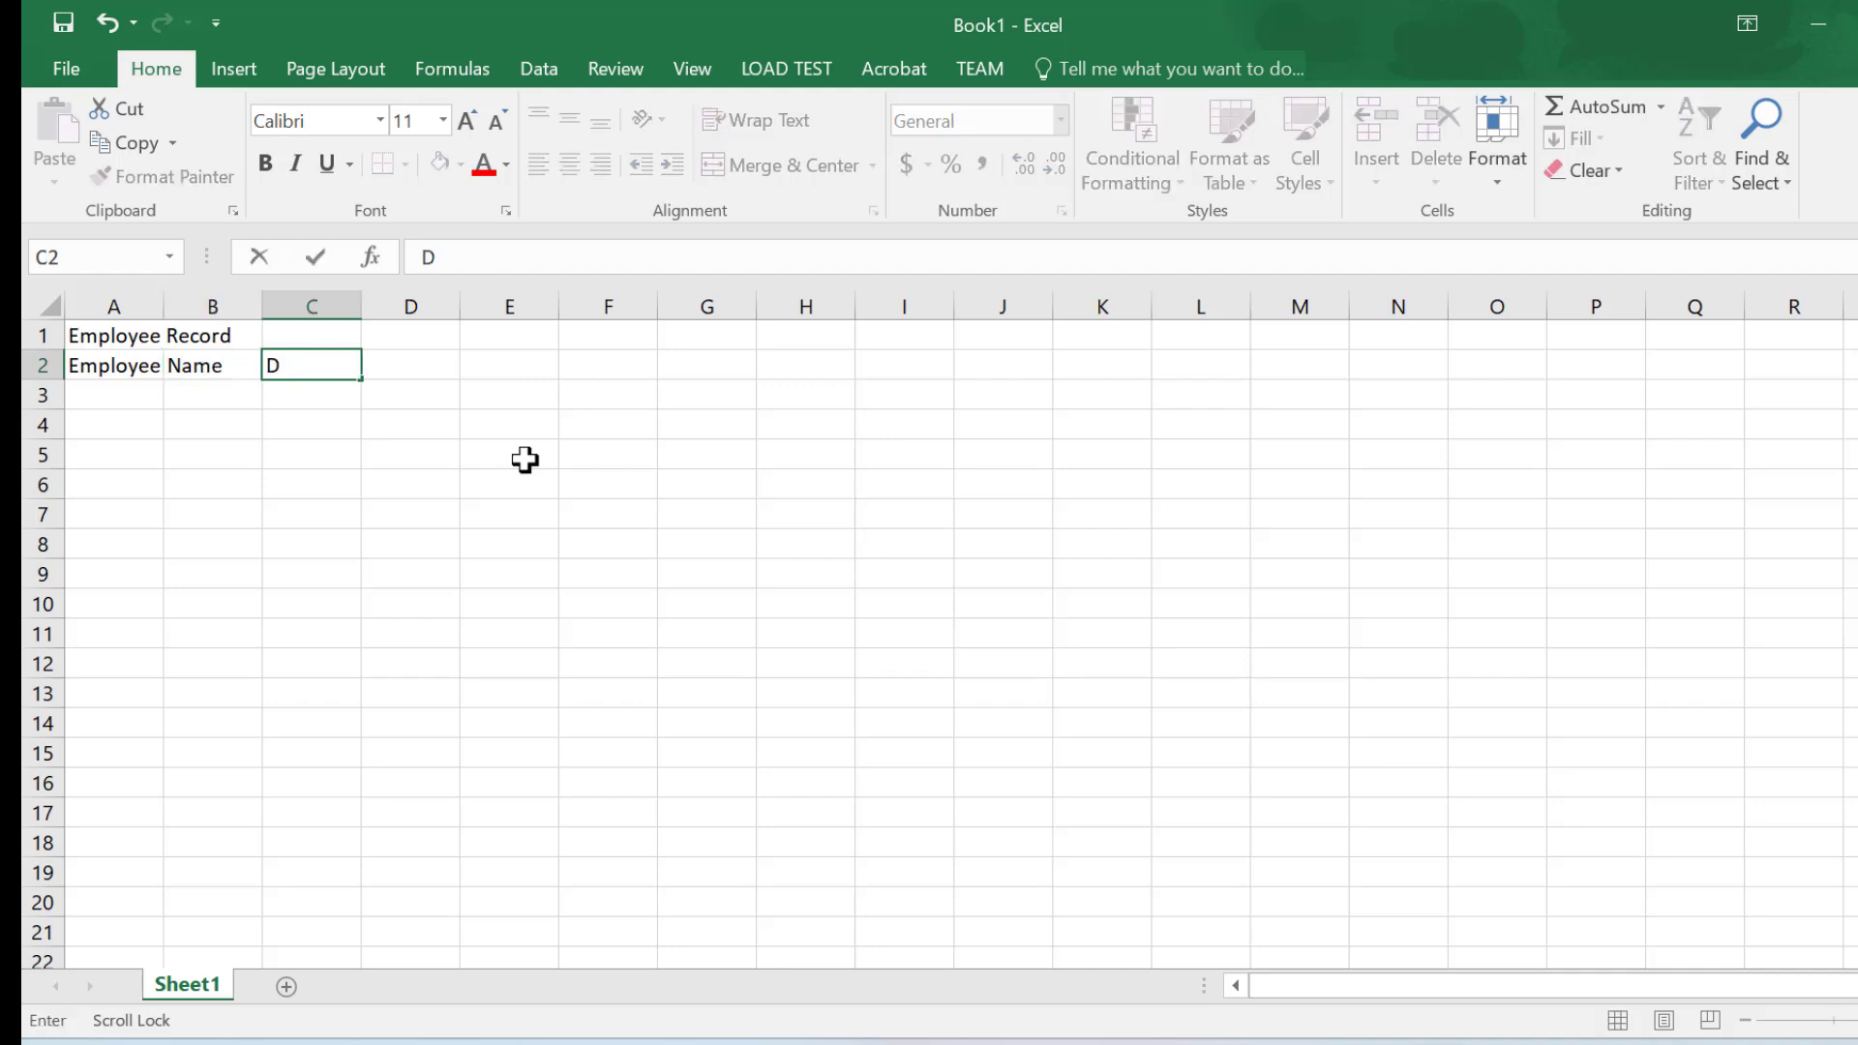
text(epartmen)
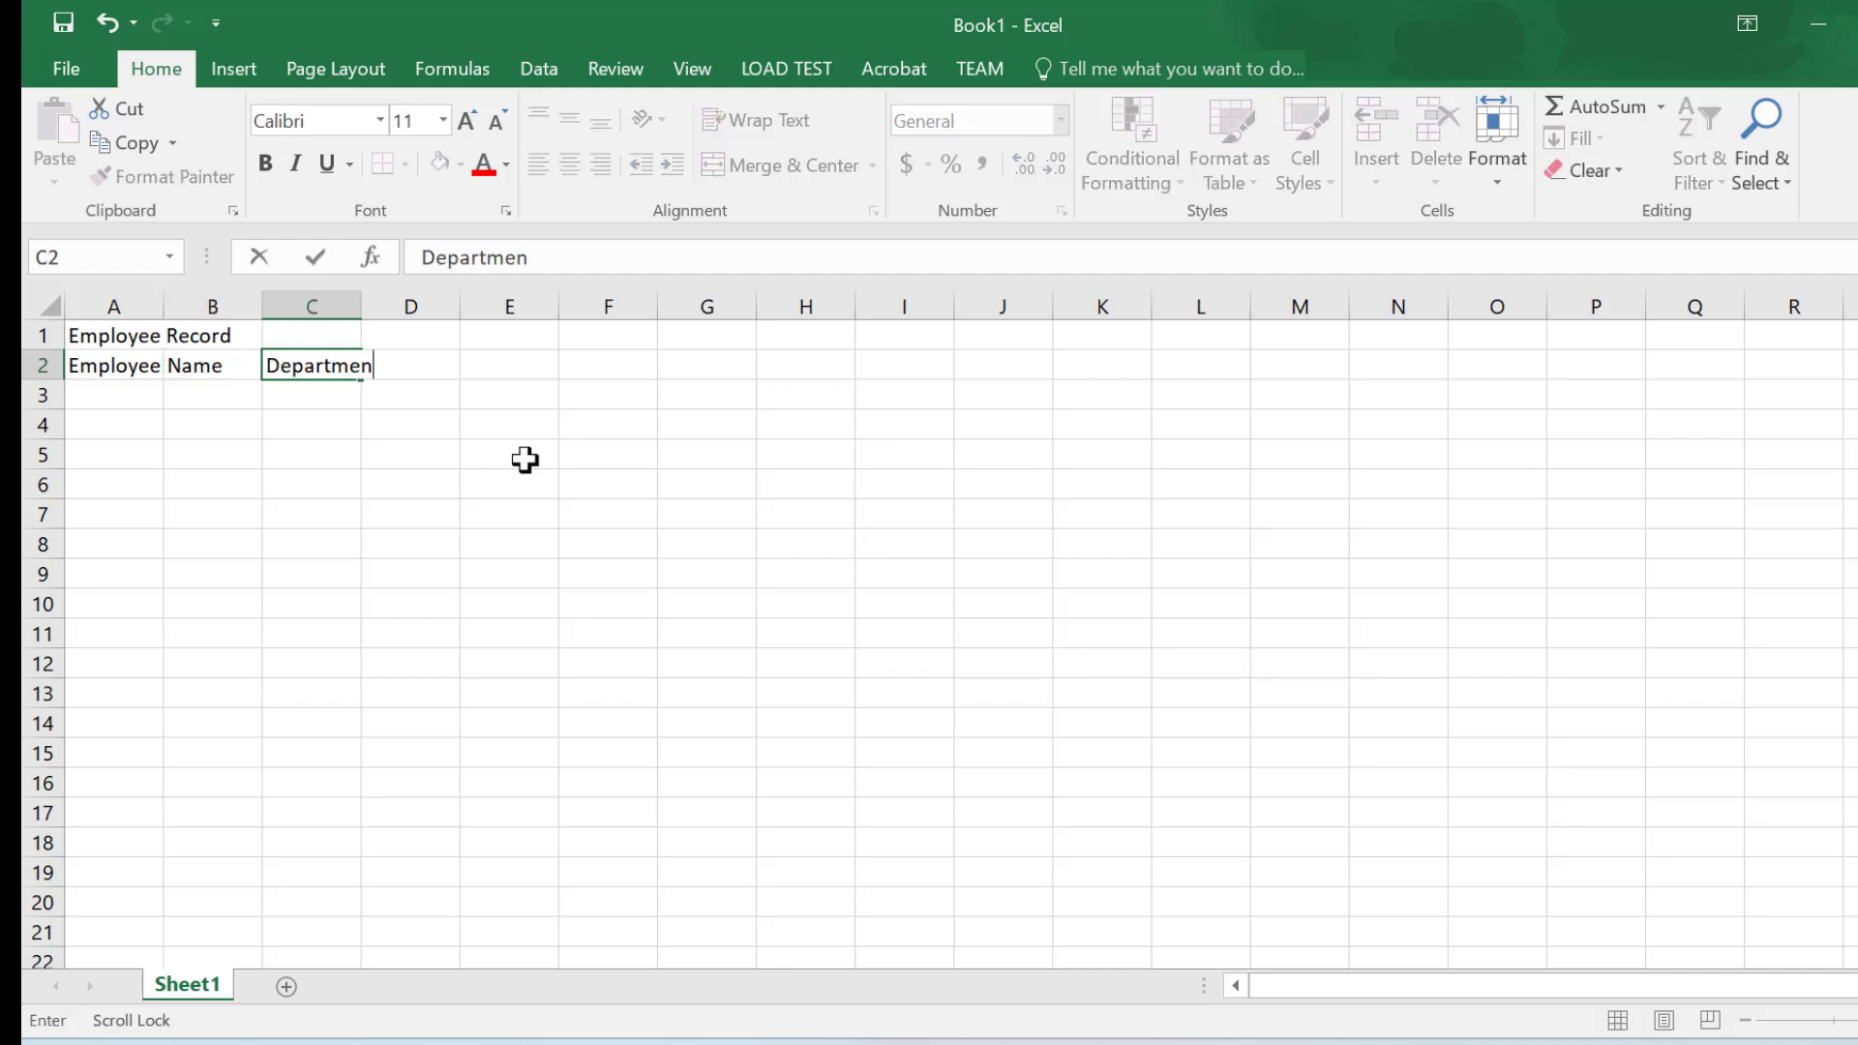
text(t)
key(Tab)
text(Salary)
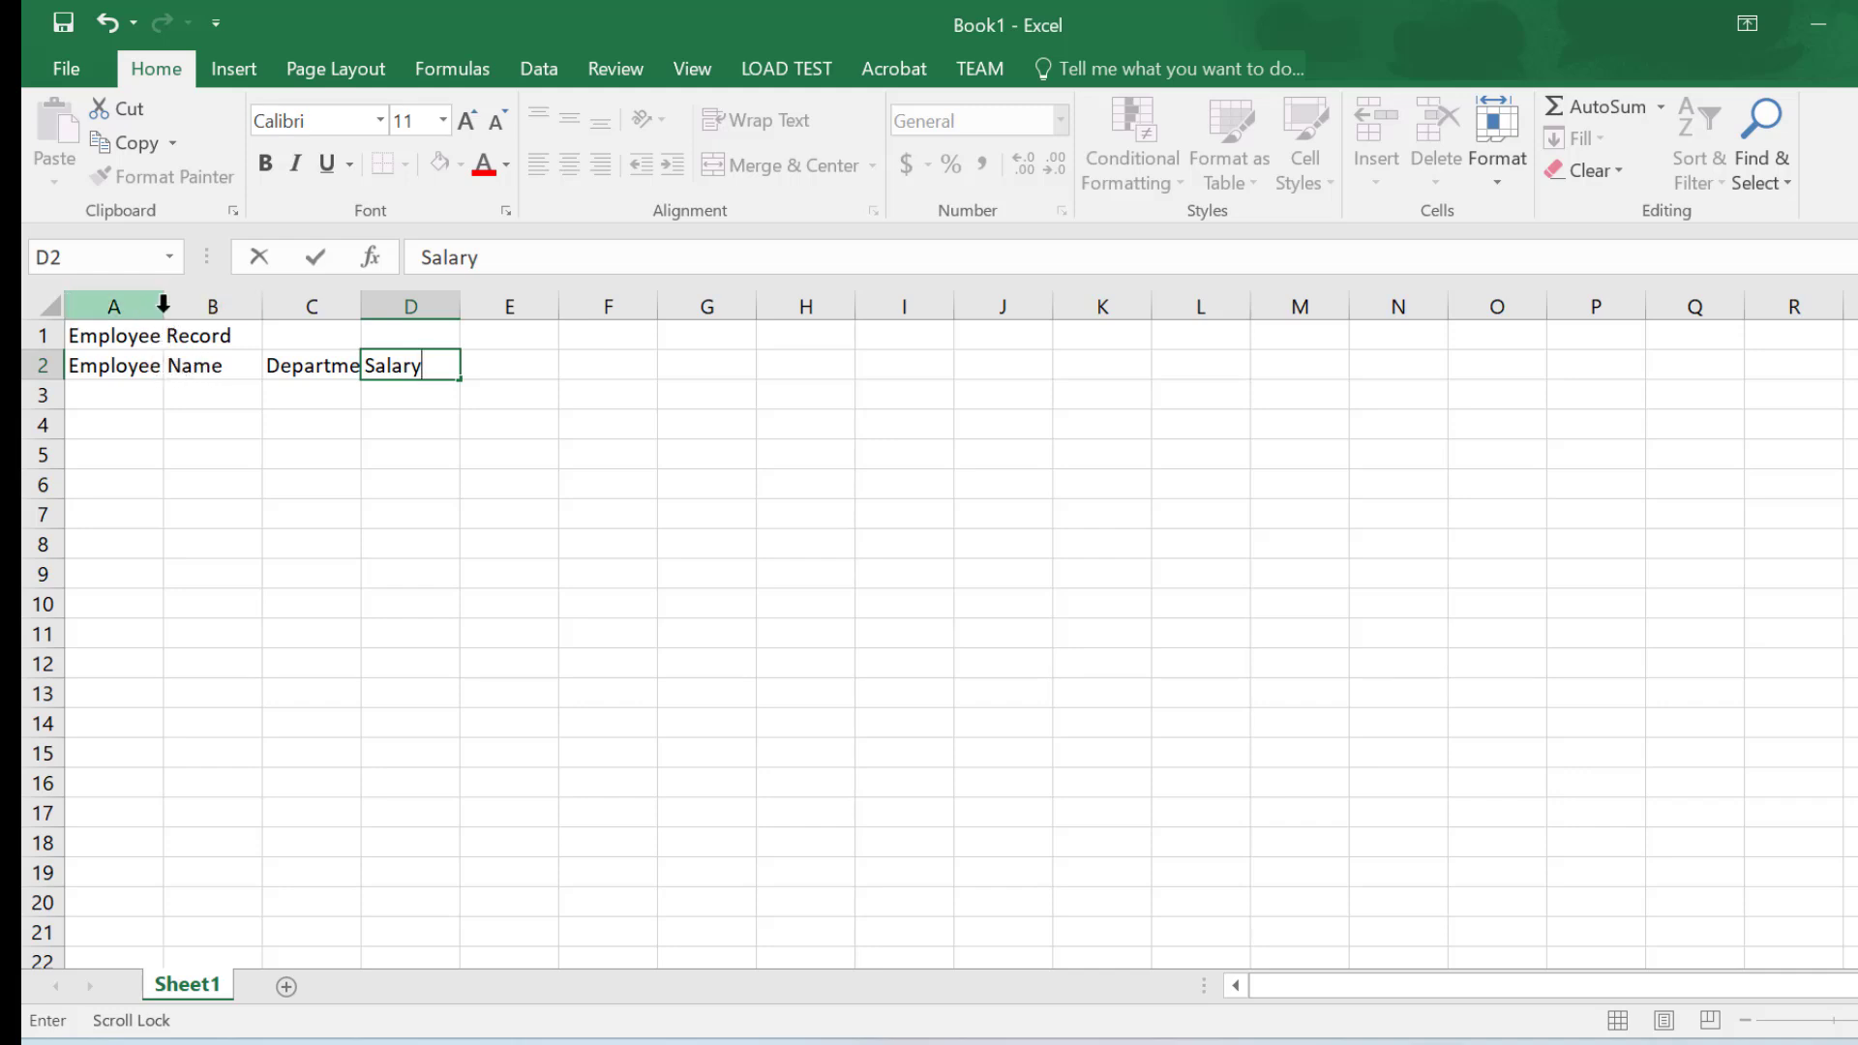
click(190, 423)
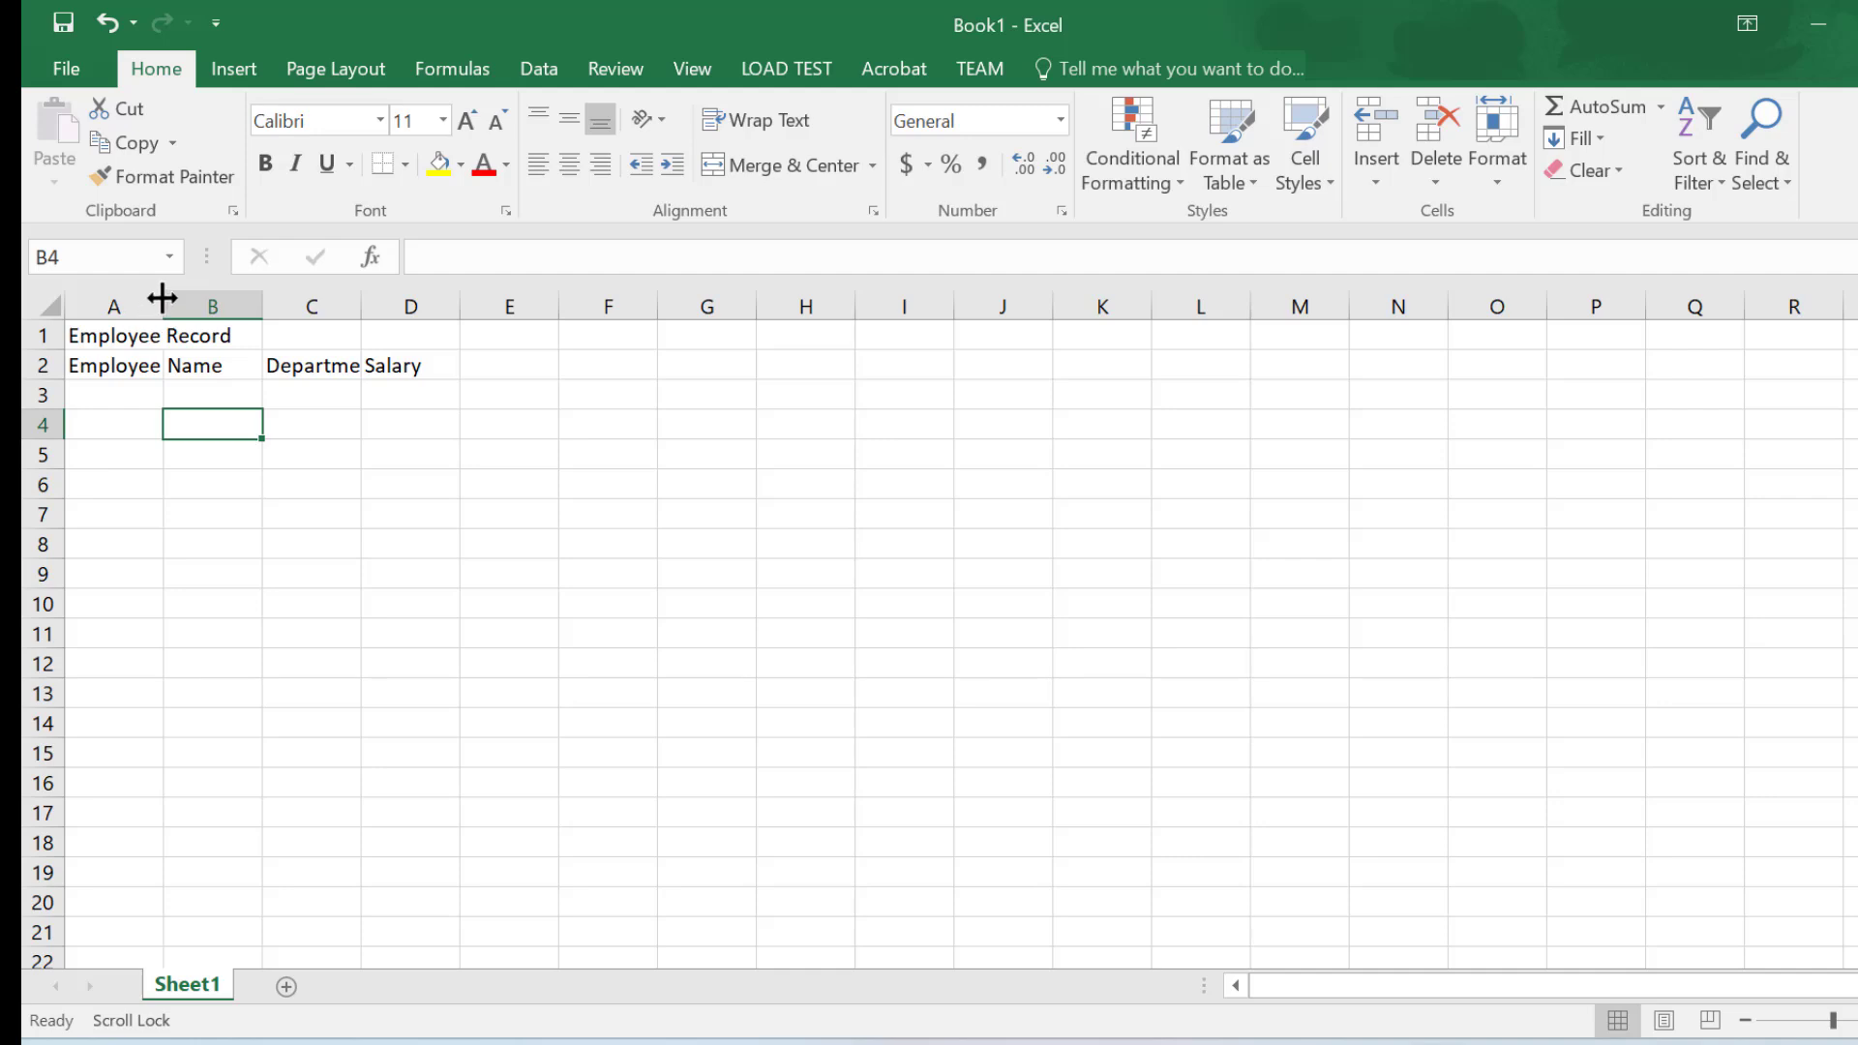
drag(162, 298, 463, 316)
- Enter the employee IDs 1 and 2 in A3 and A4 and fill the series down to 7 in A9
click(162, 395)
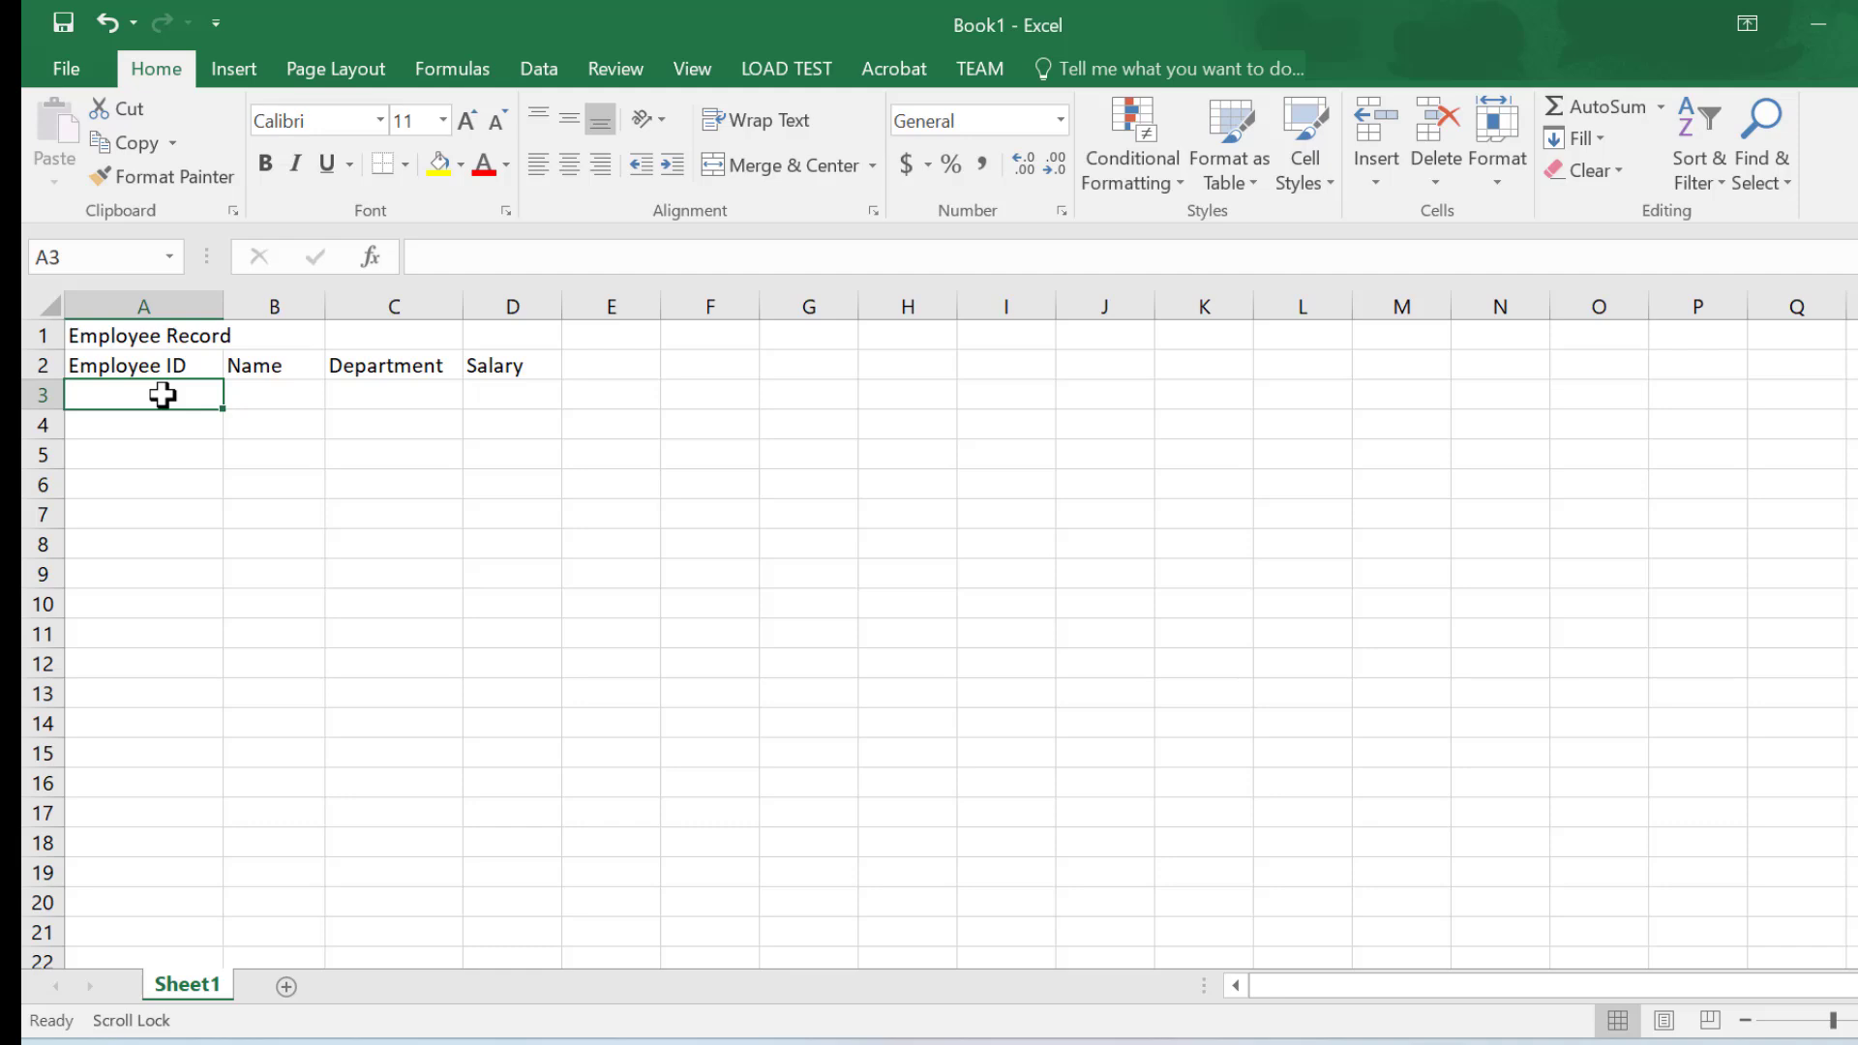
text(1)
key(Return)
text(2)
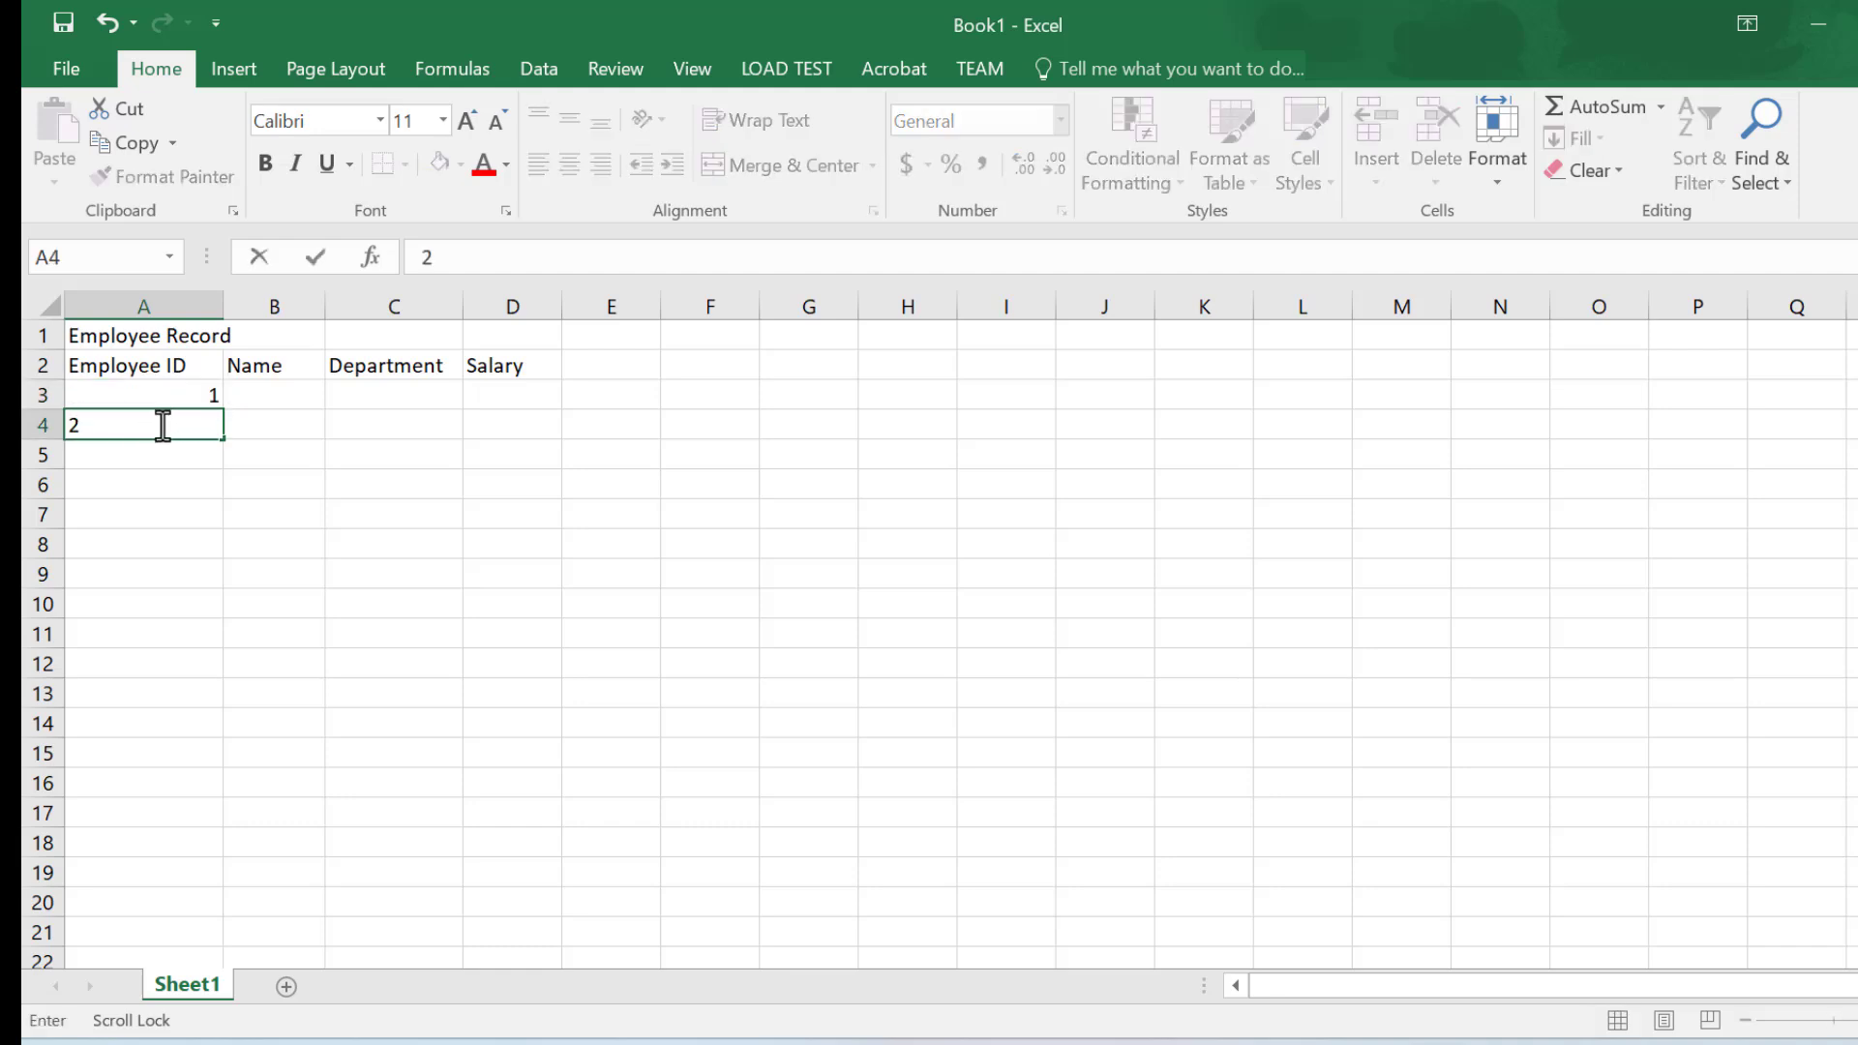
drag(160, 396, 230, 586)
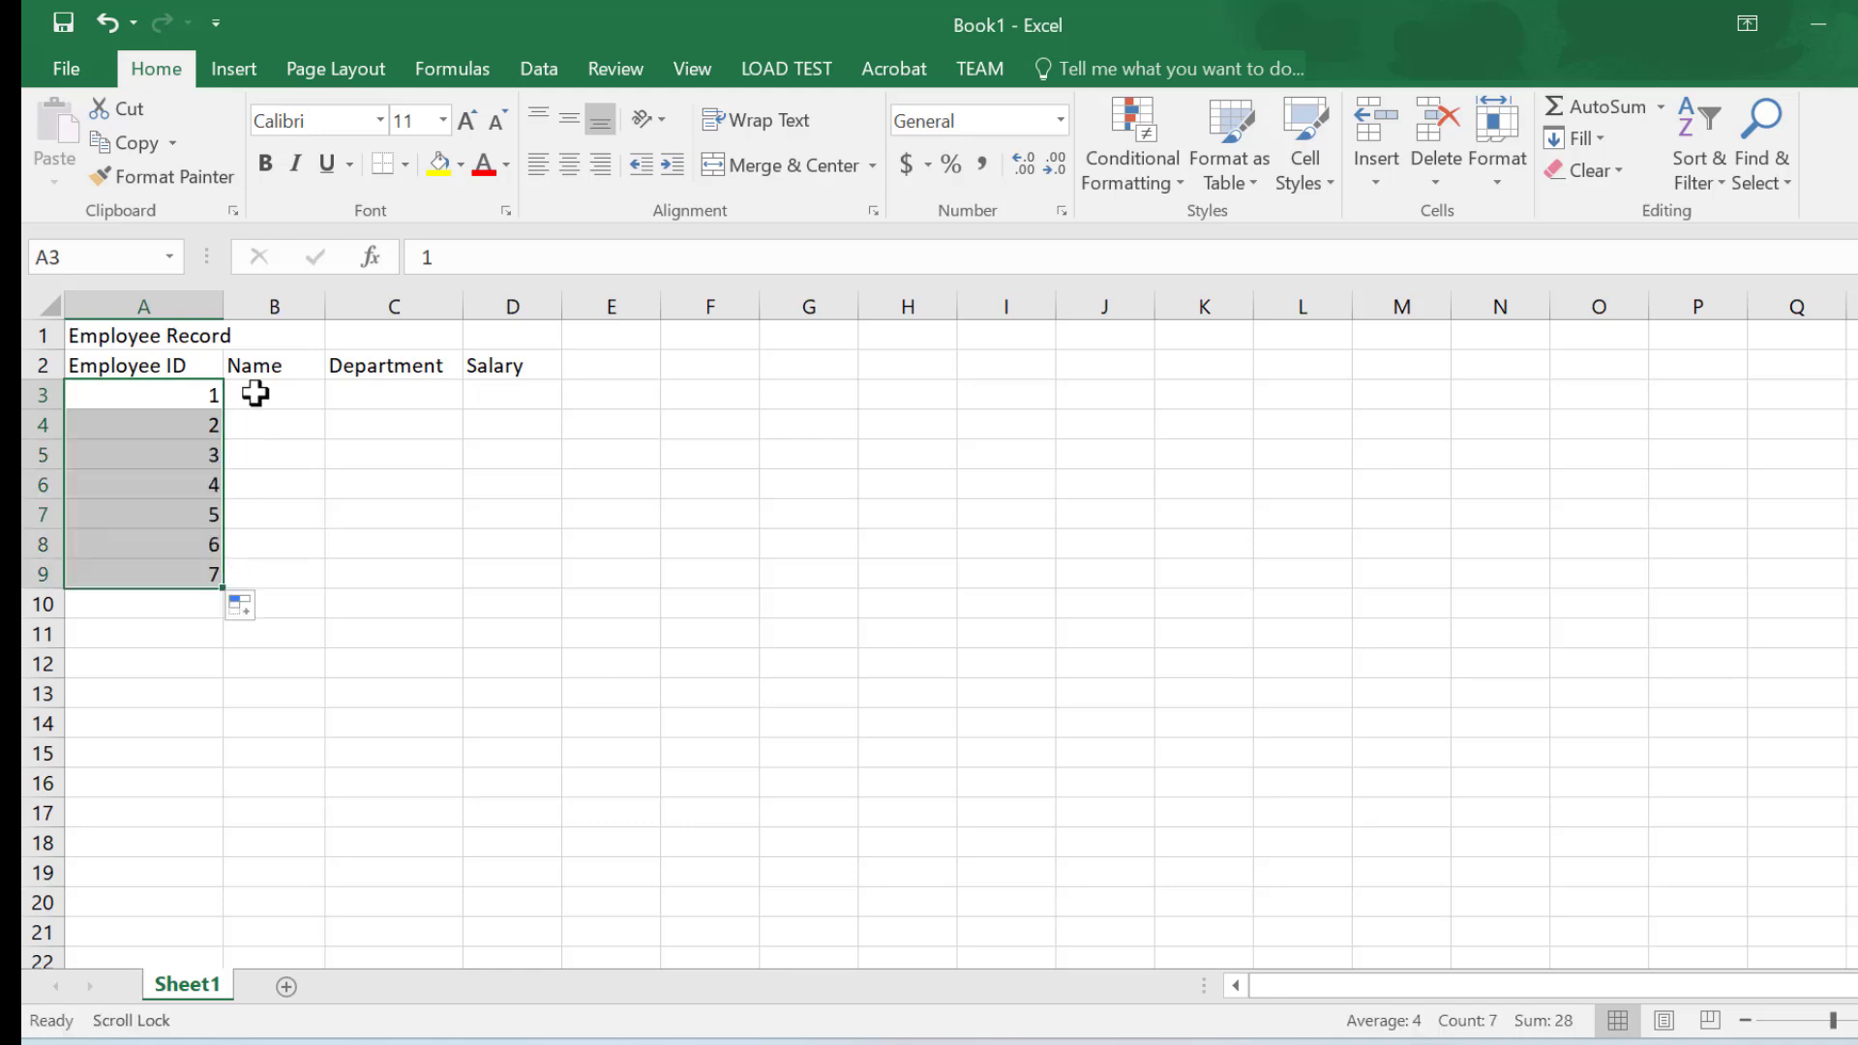
- Fill in row 3 with the first employee's name, department IT and salary 5000
click(265, 393)
double_click(265, 393)
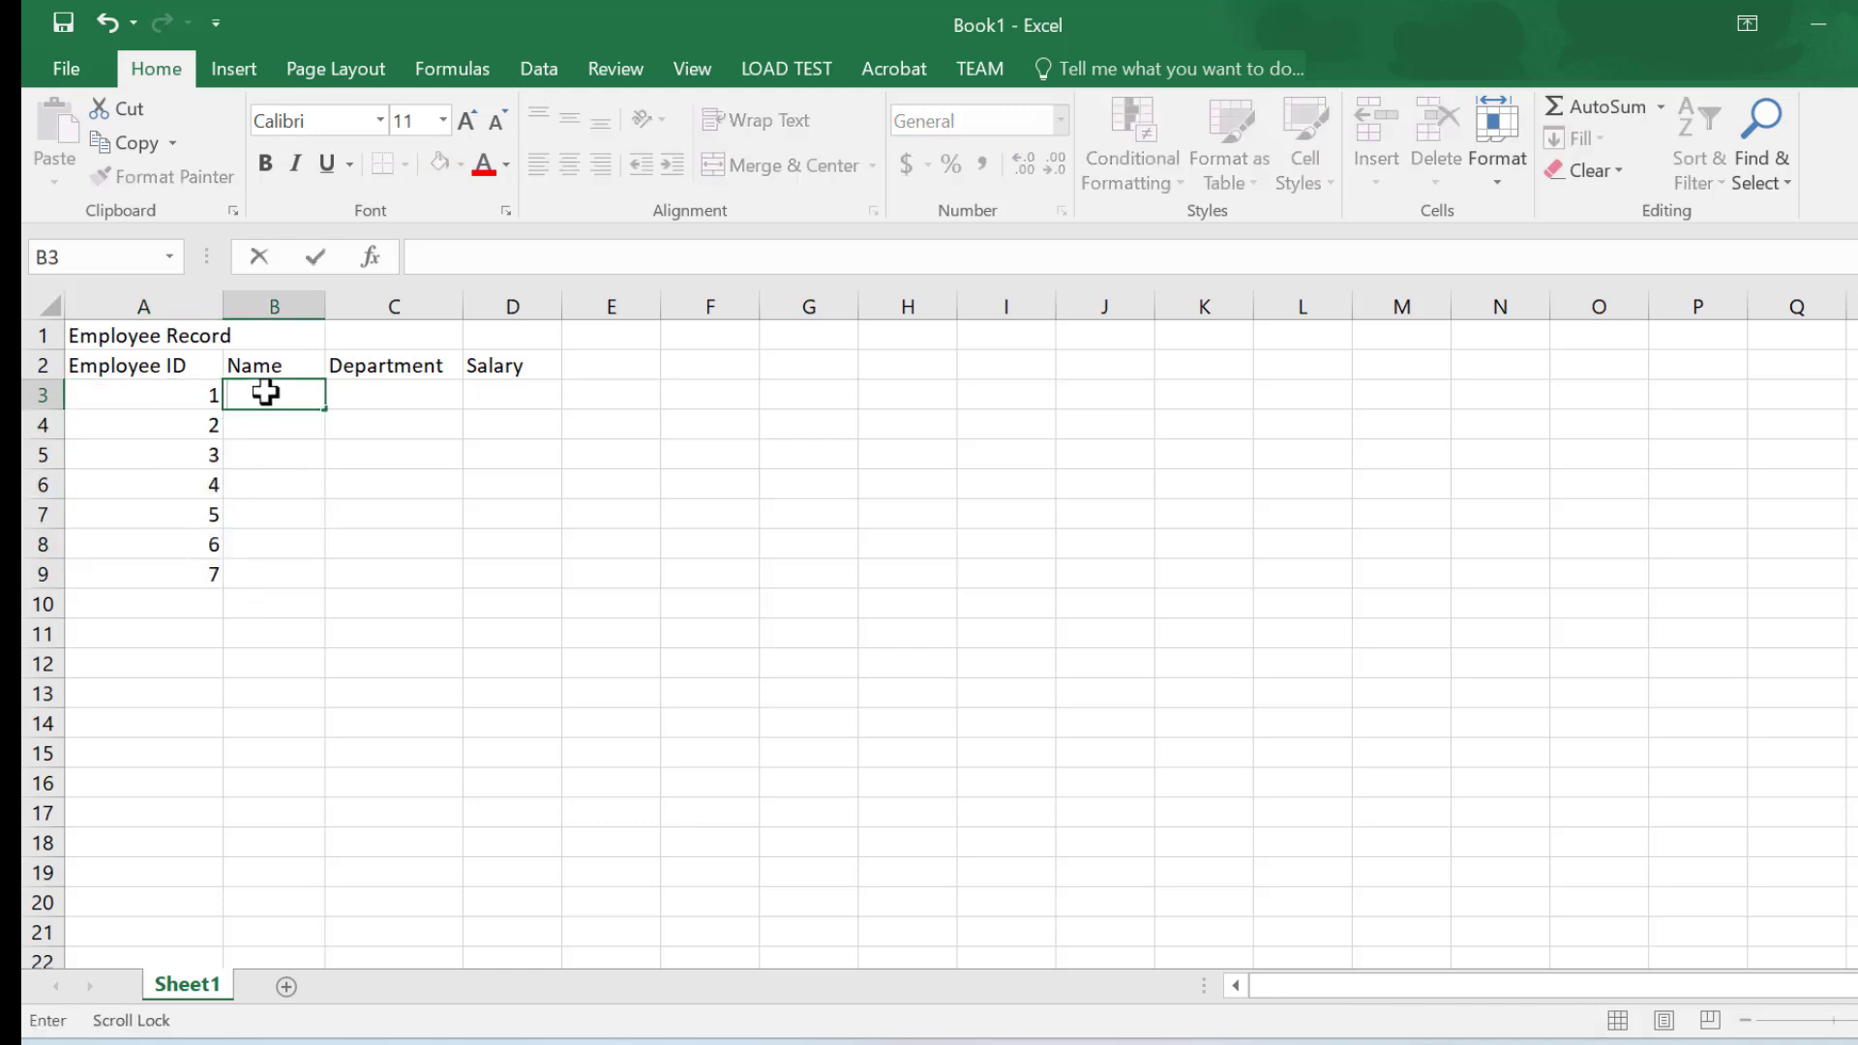
text(John)
key(Tab)
text(I)
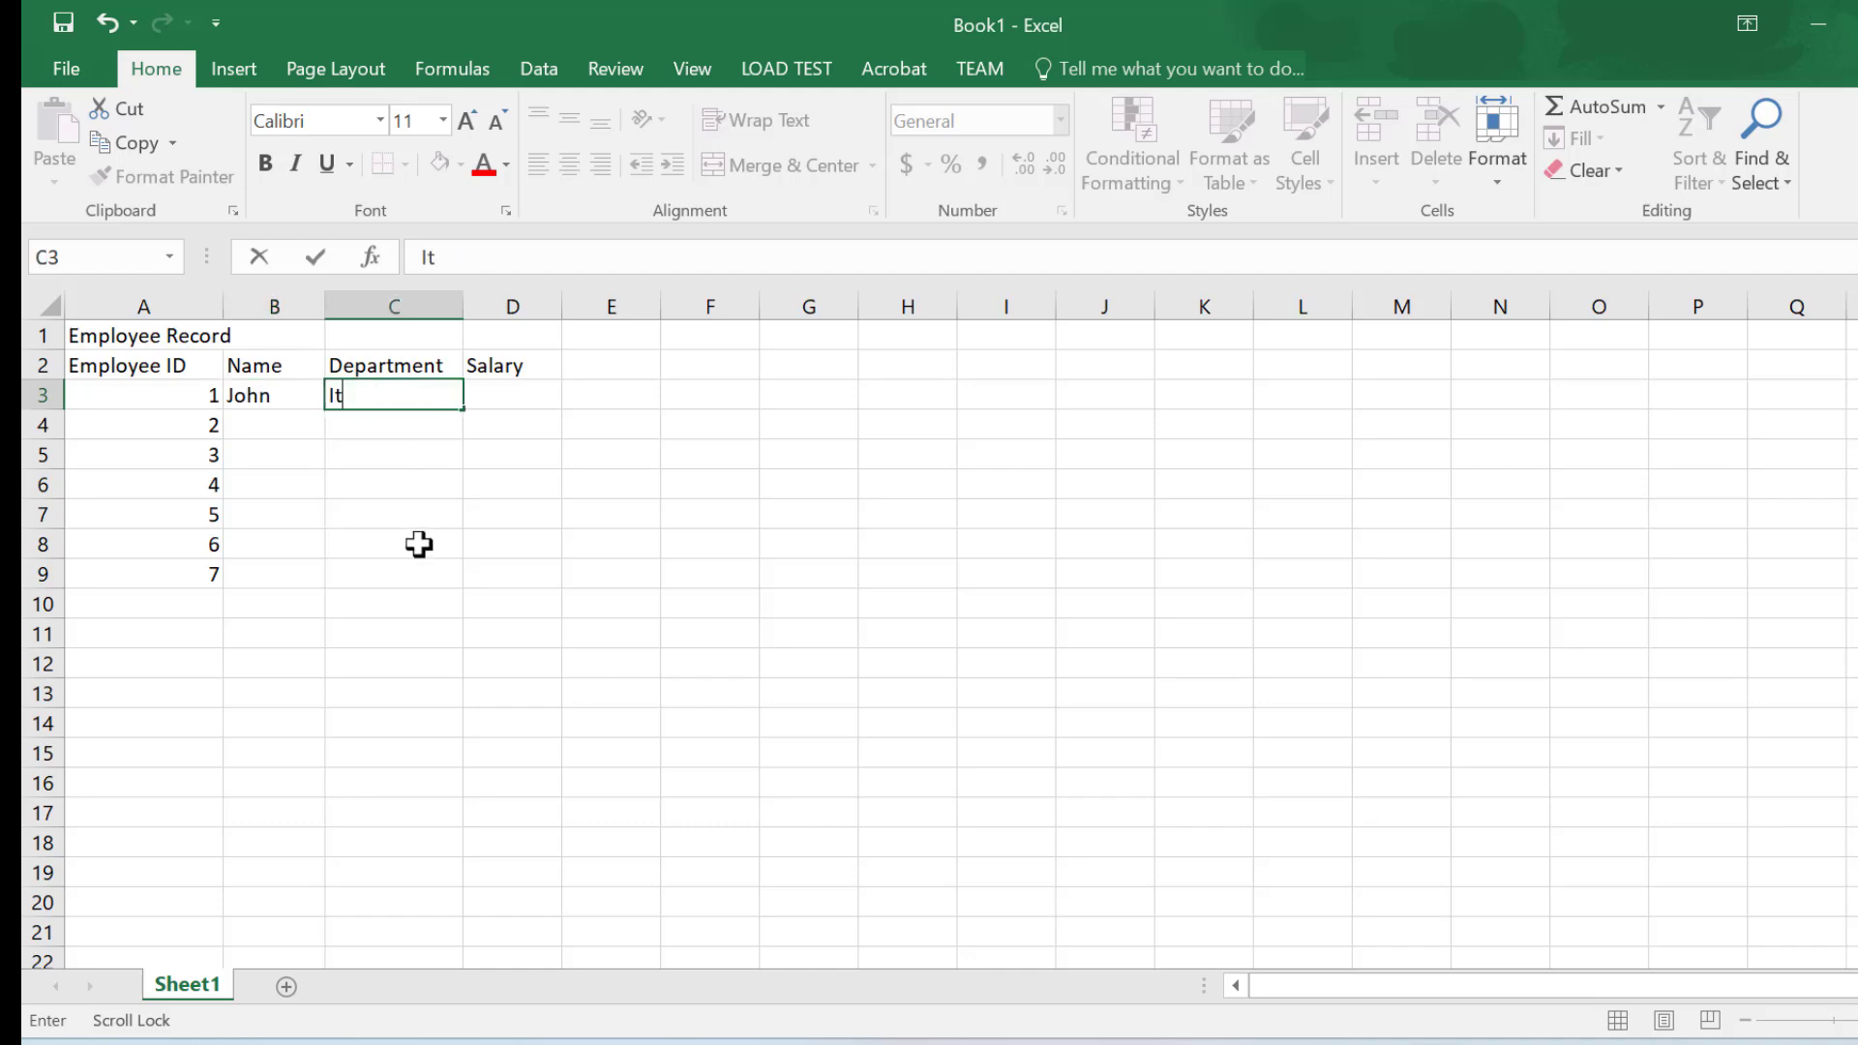
text(T)
key(Tab)
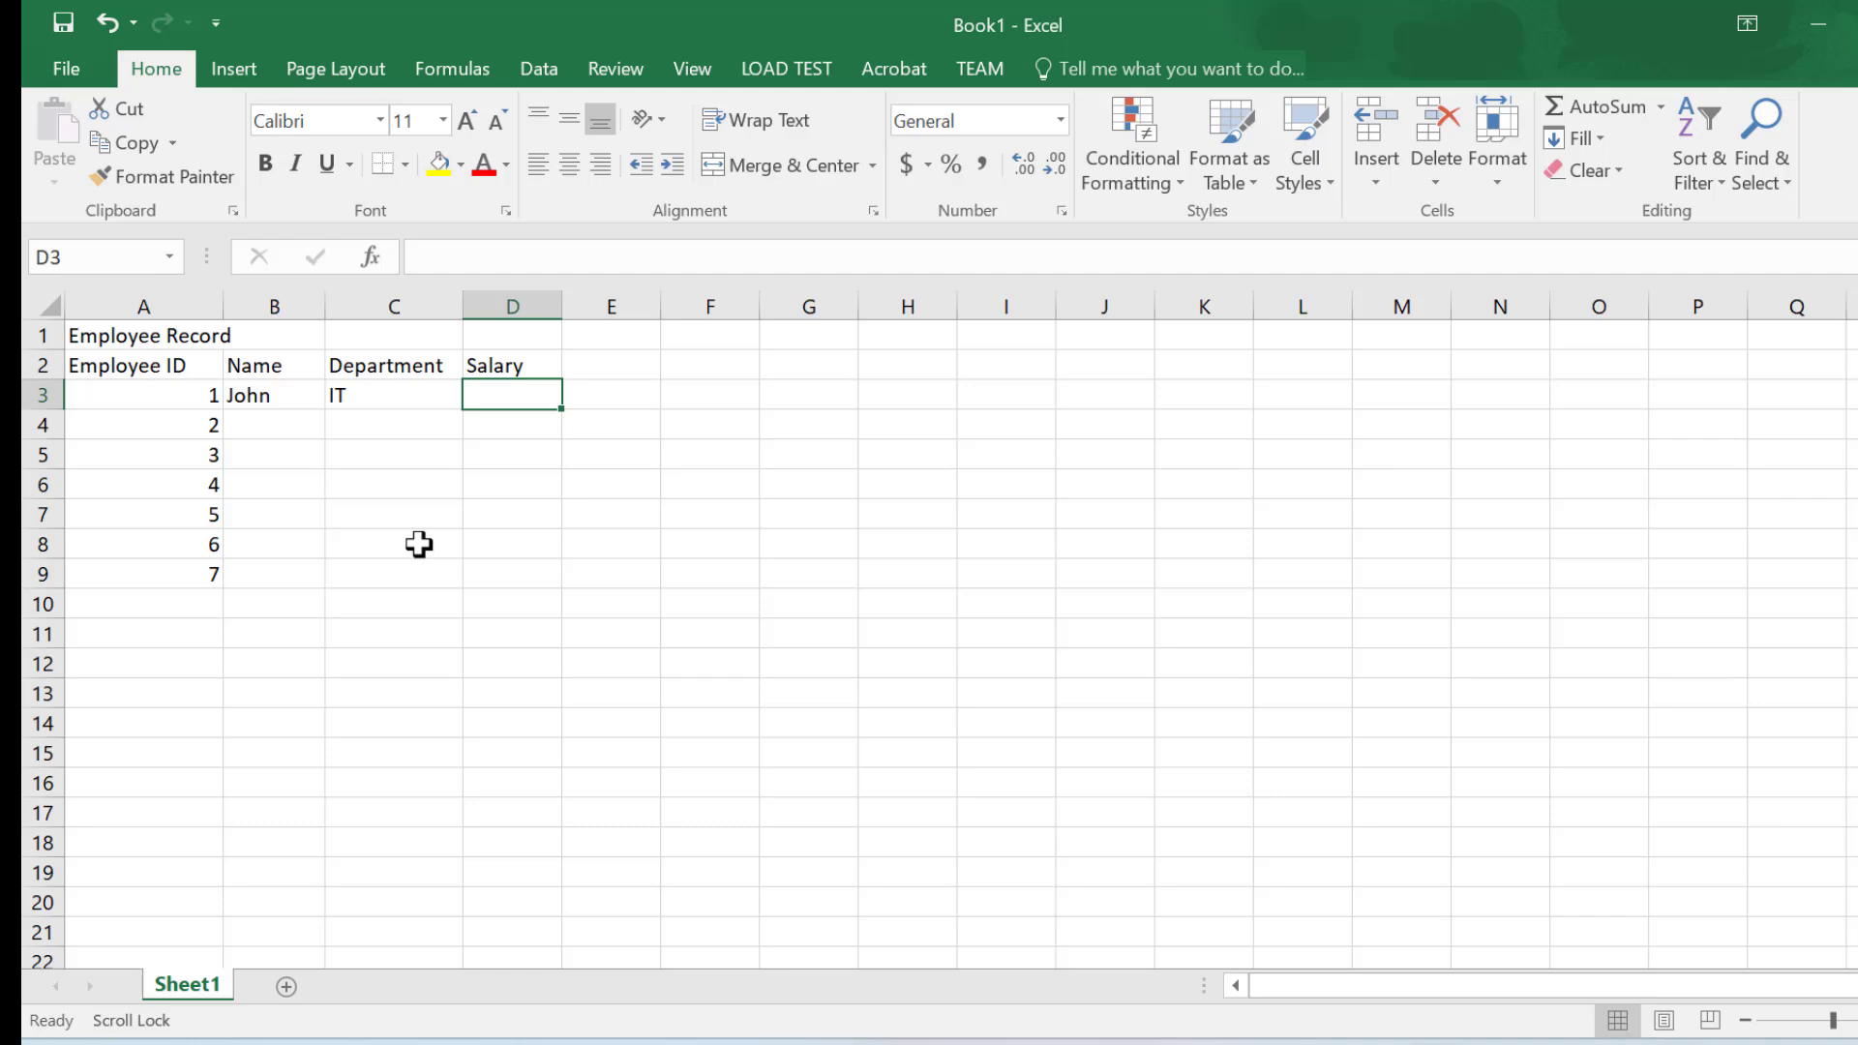
text(5000)
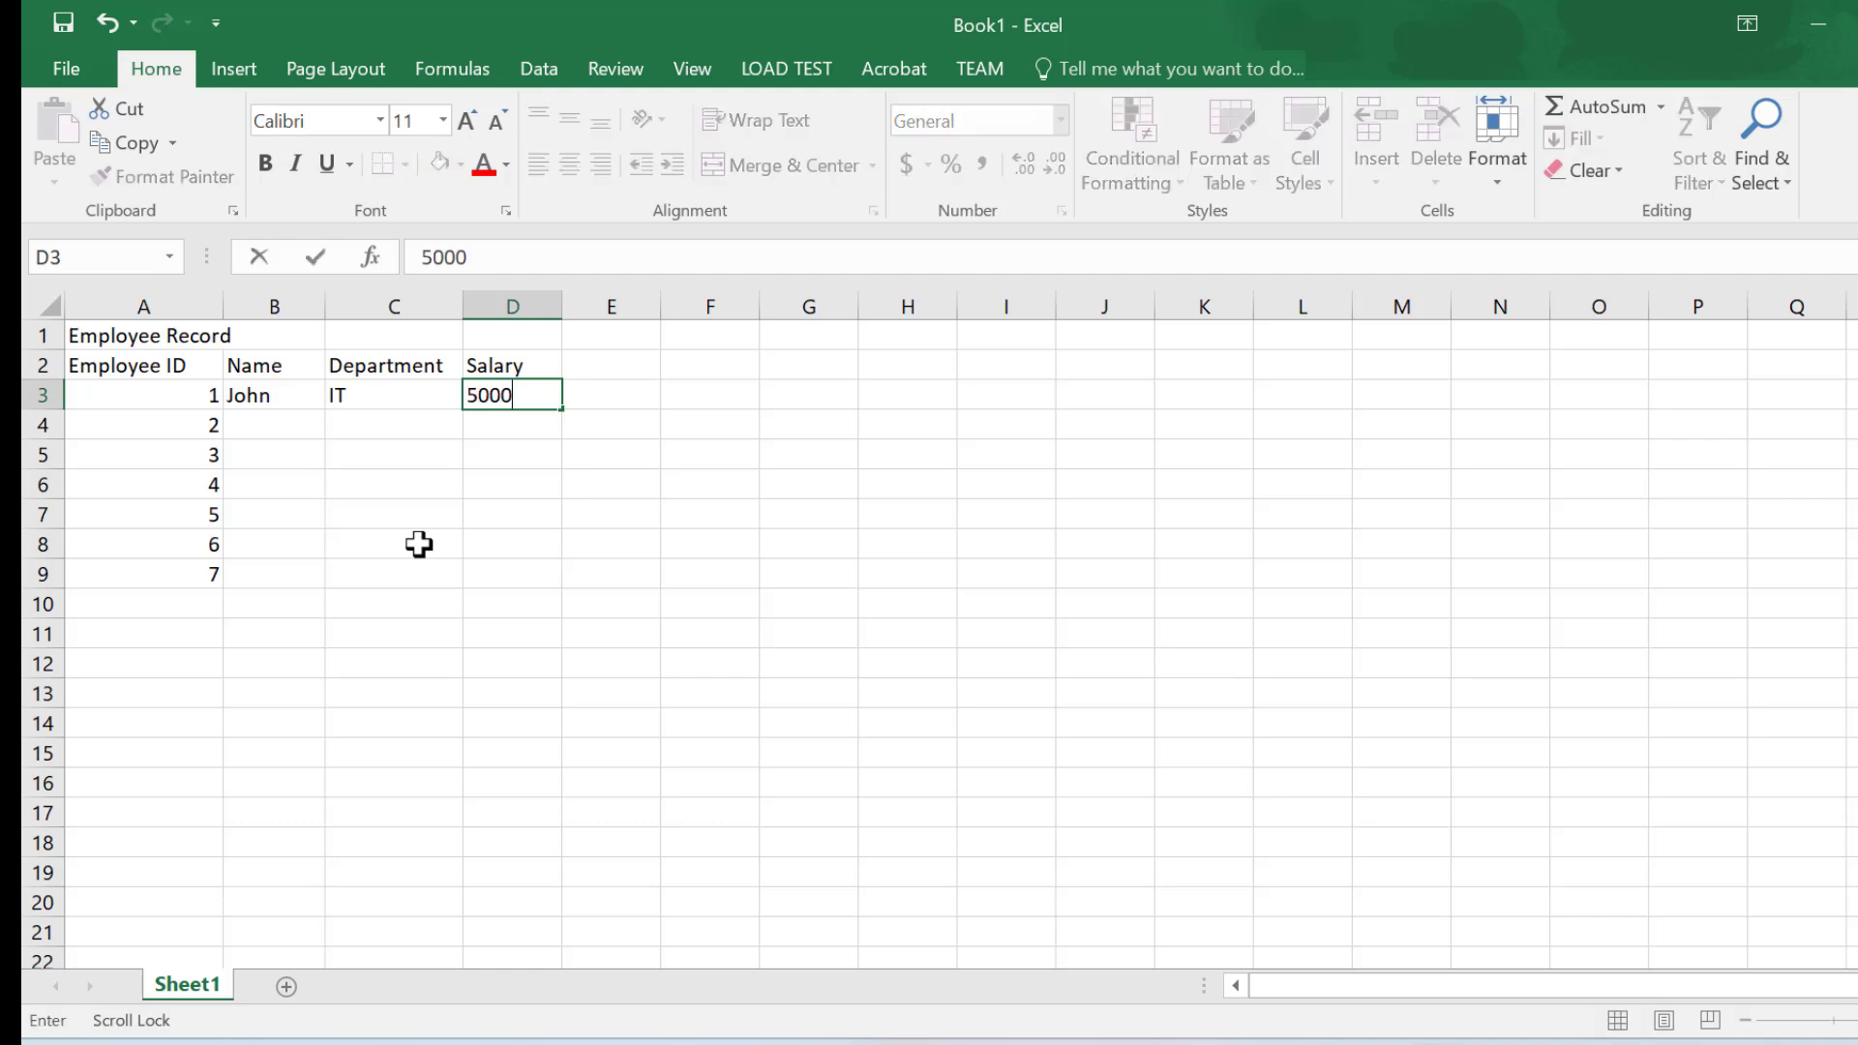
- Fill in row 4 with the second employee's name, department HR and salary 4500
click(291, 430)
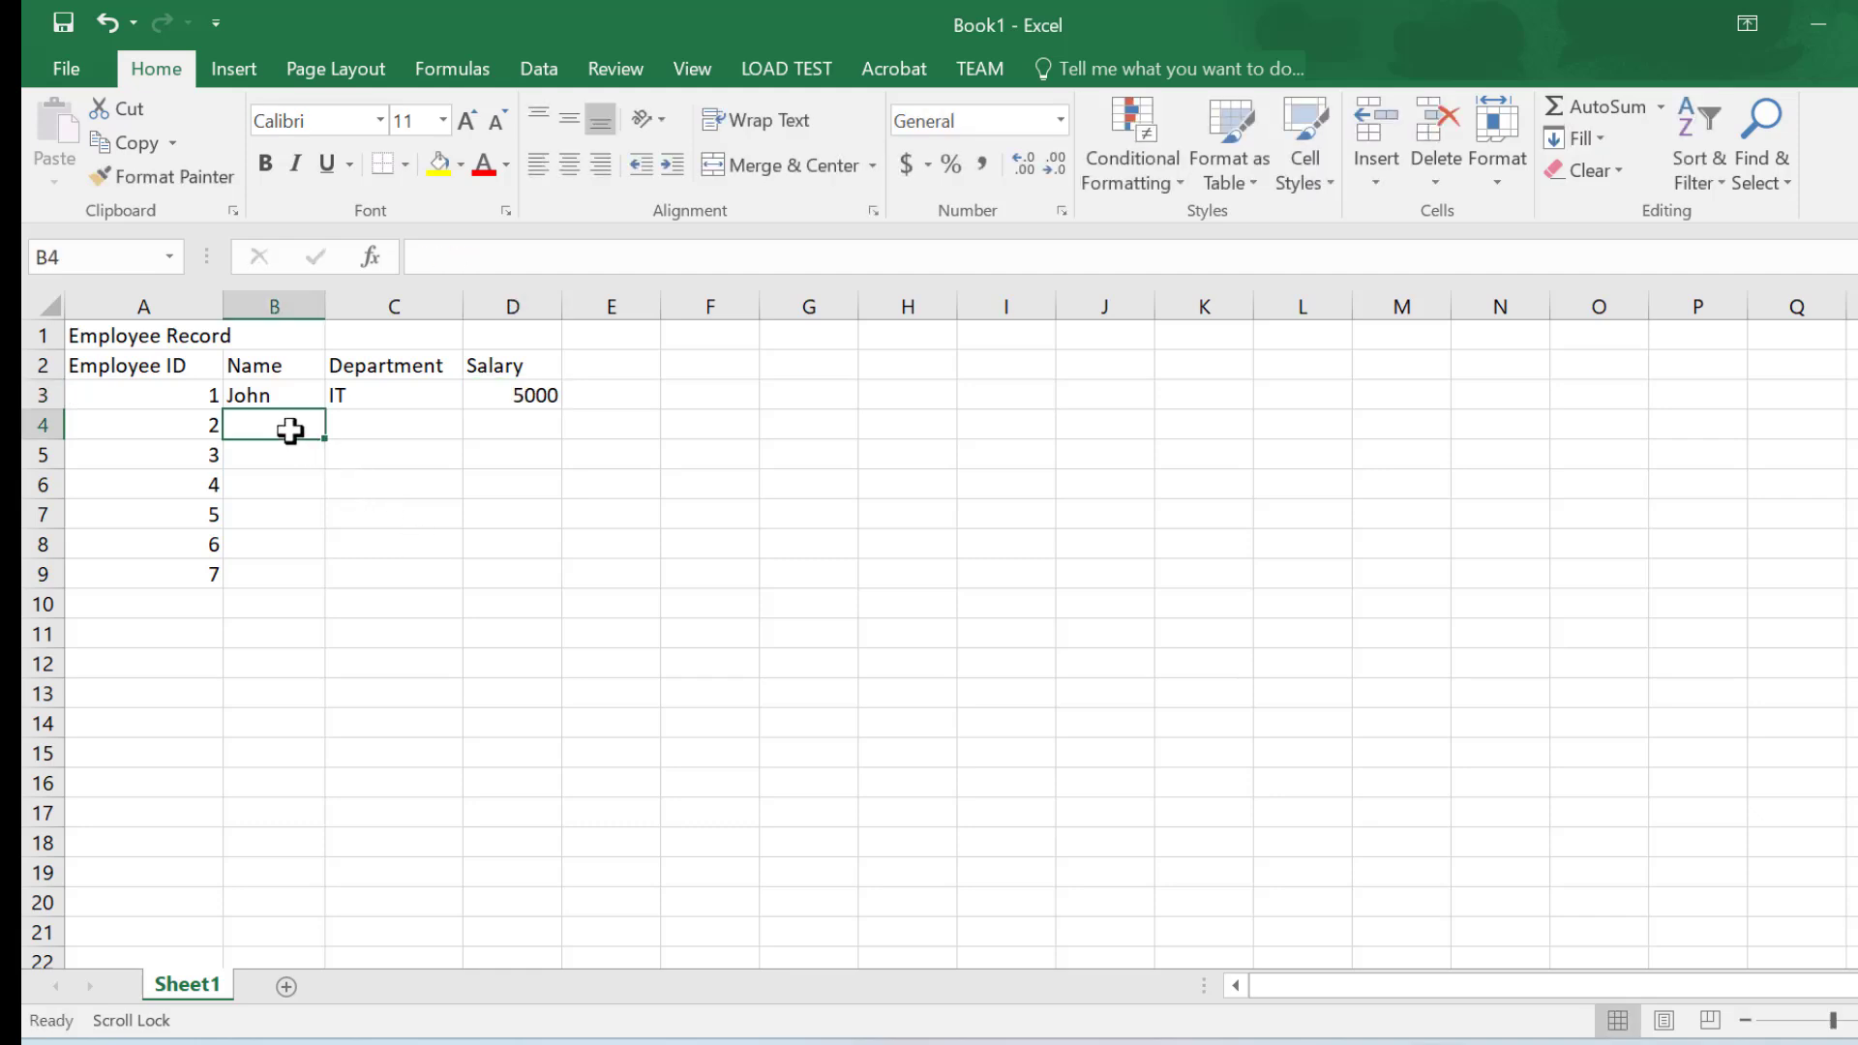
text(Jane)
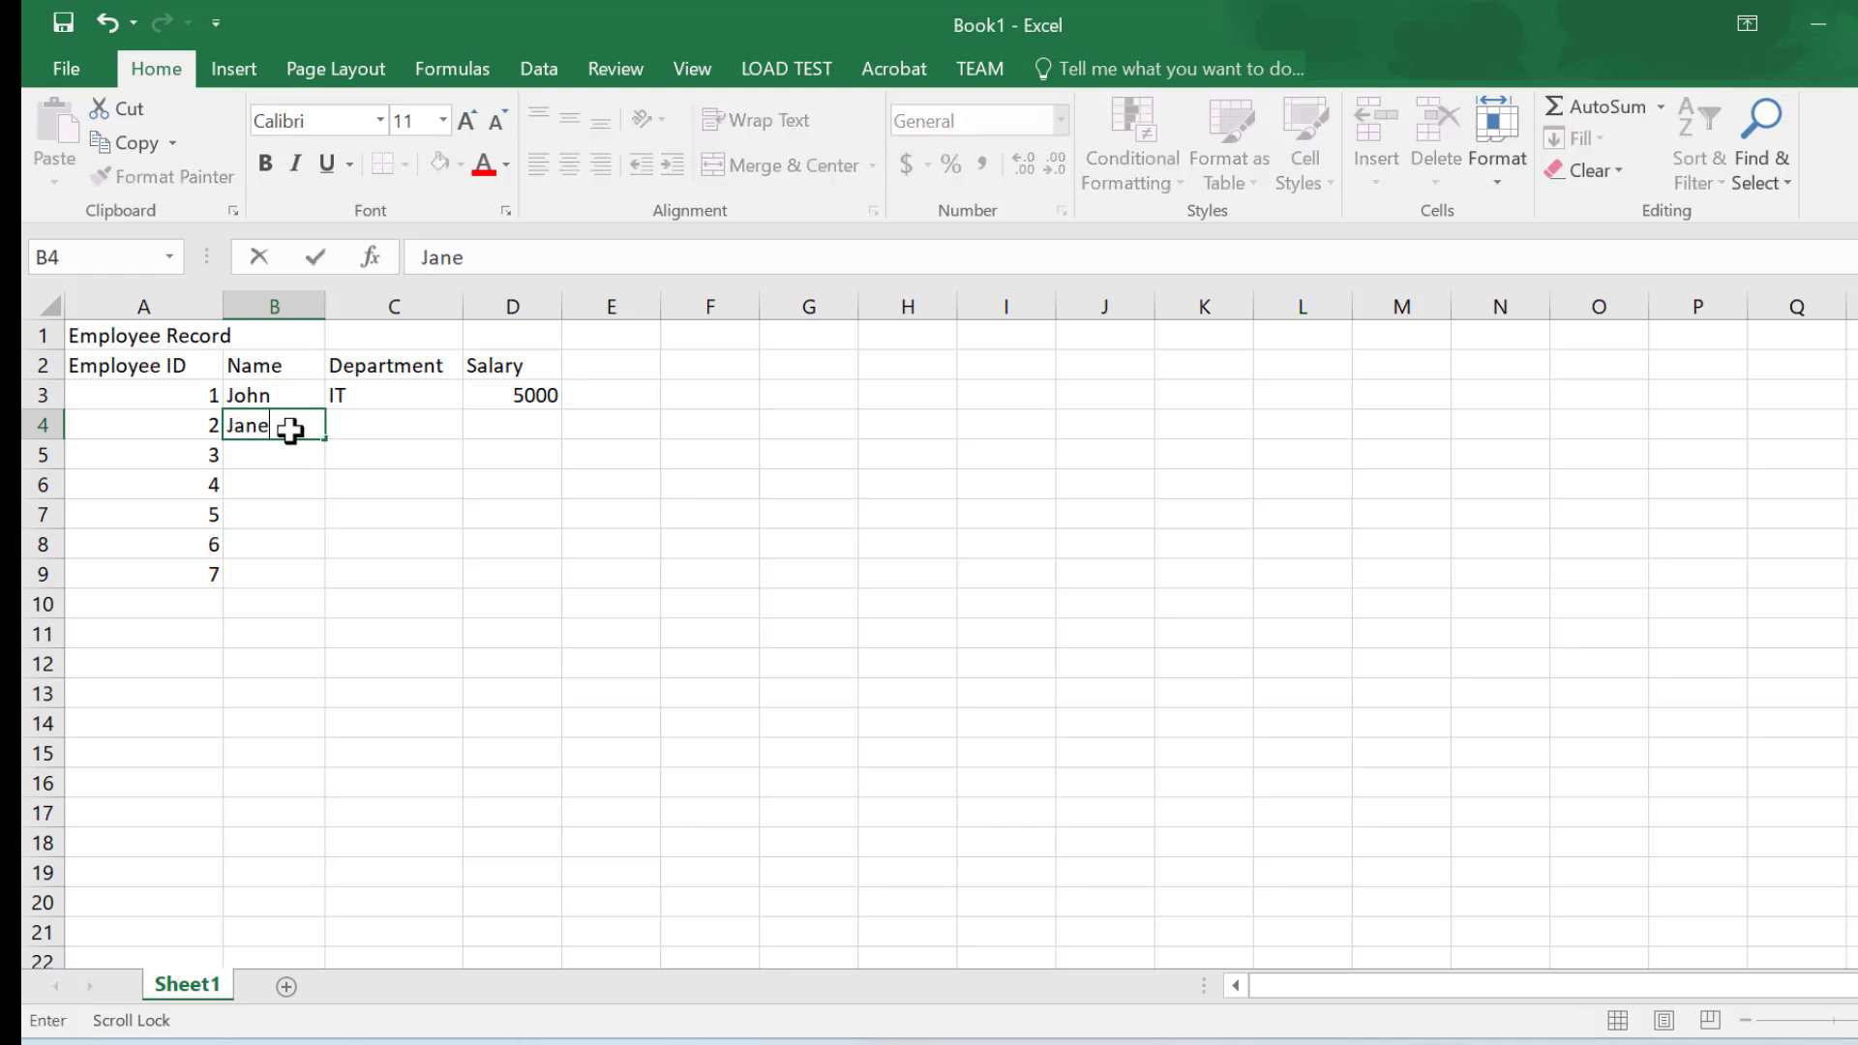
key(Tab)
text(HR)
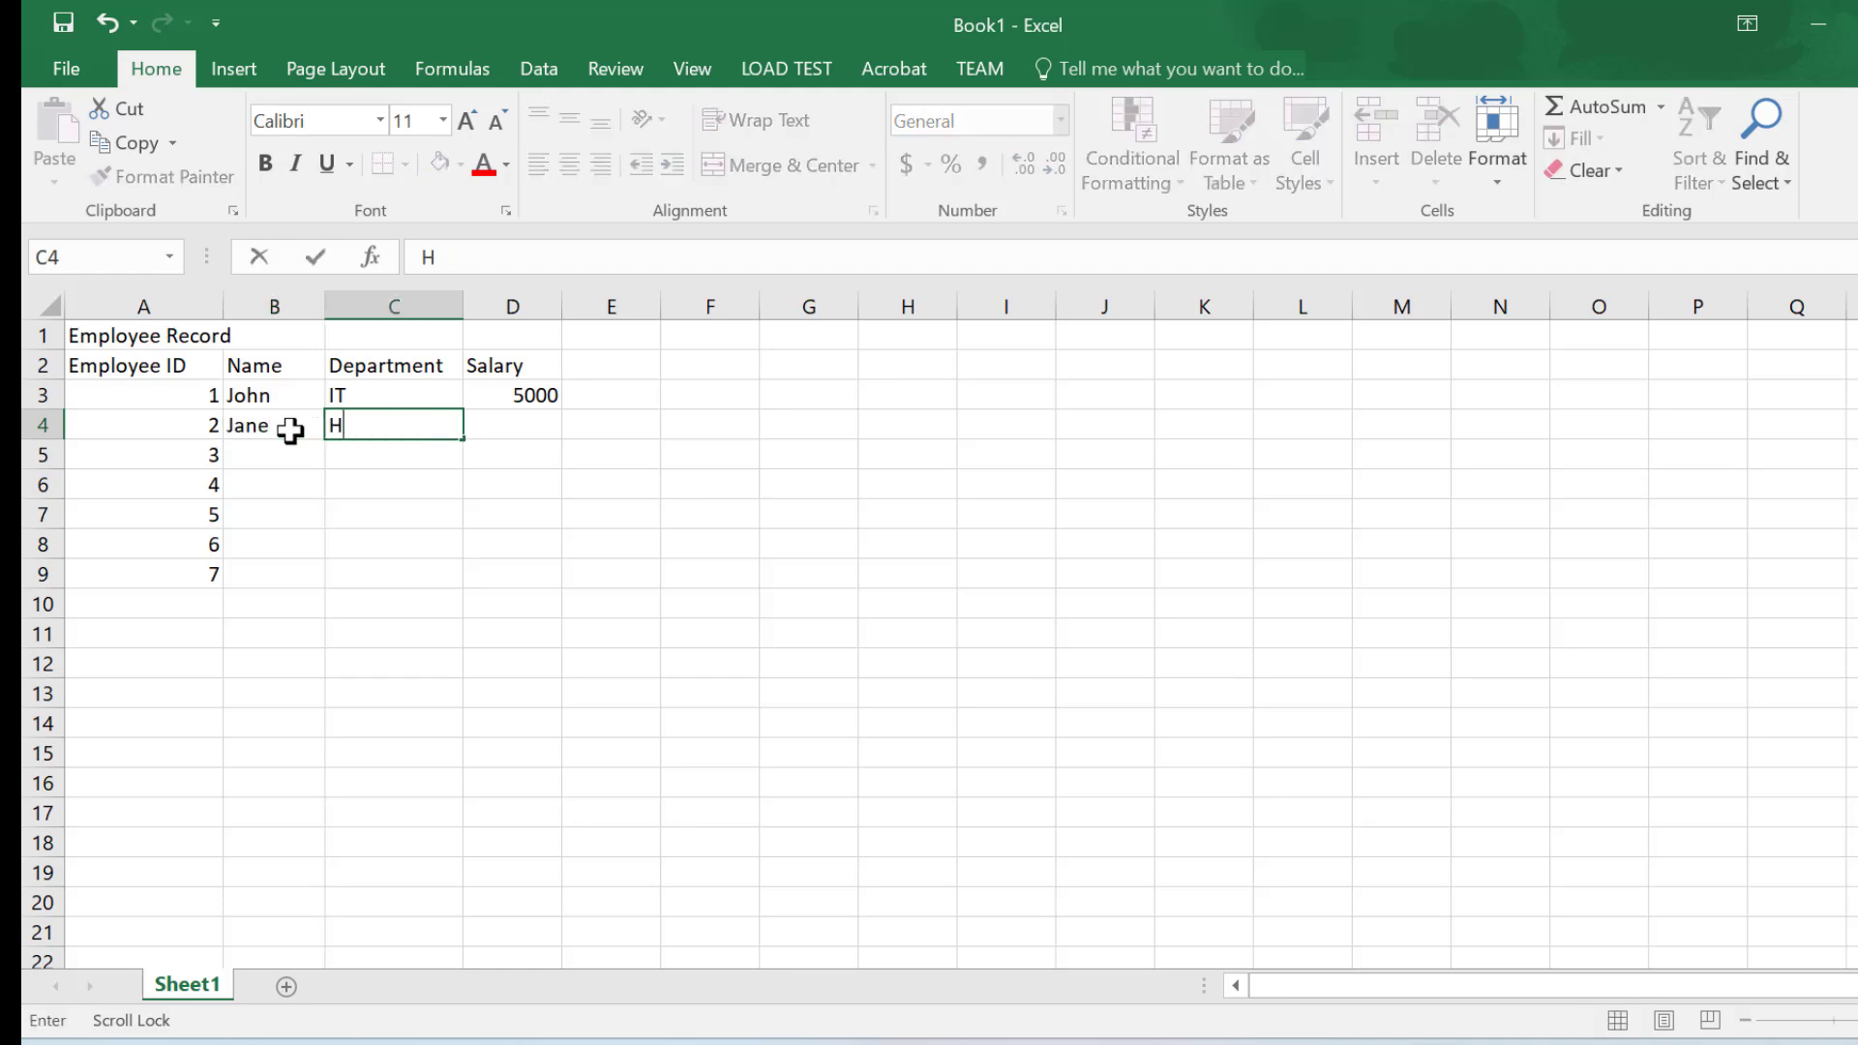
key(Tab)
text(450)
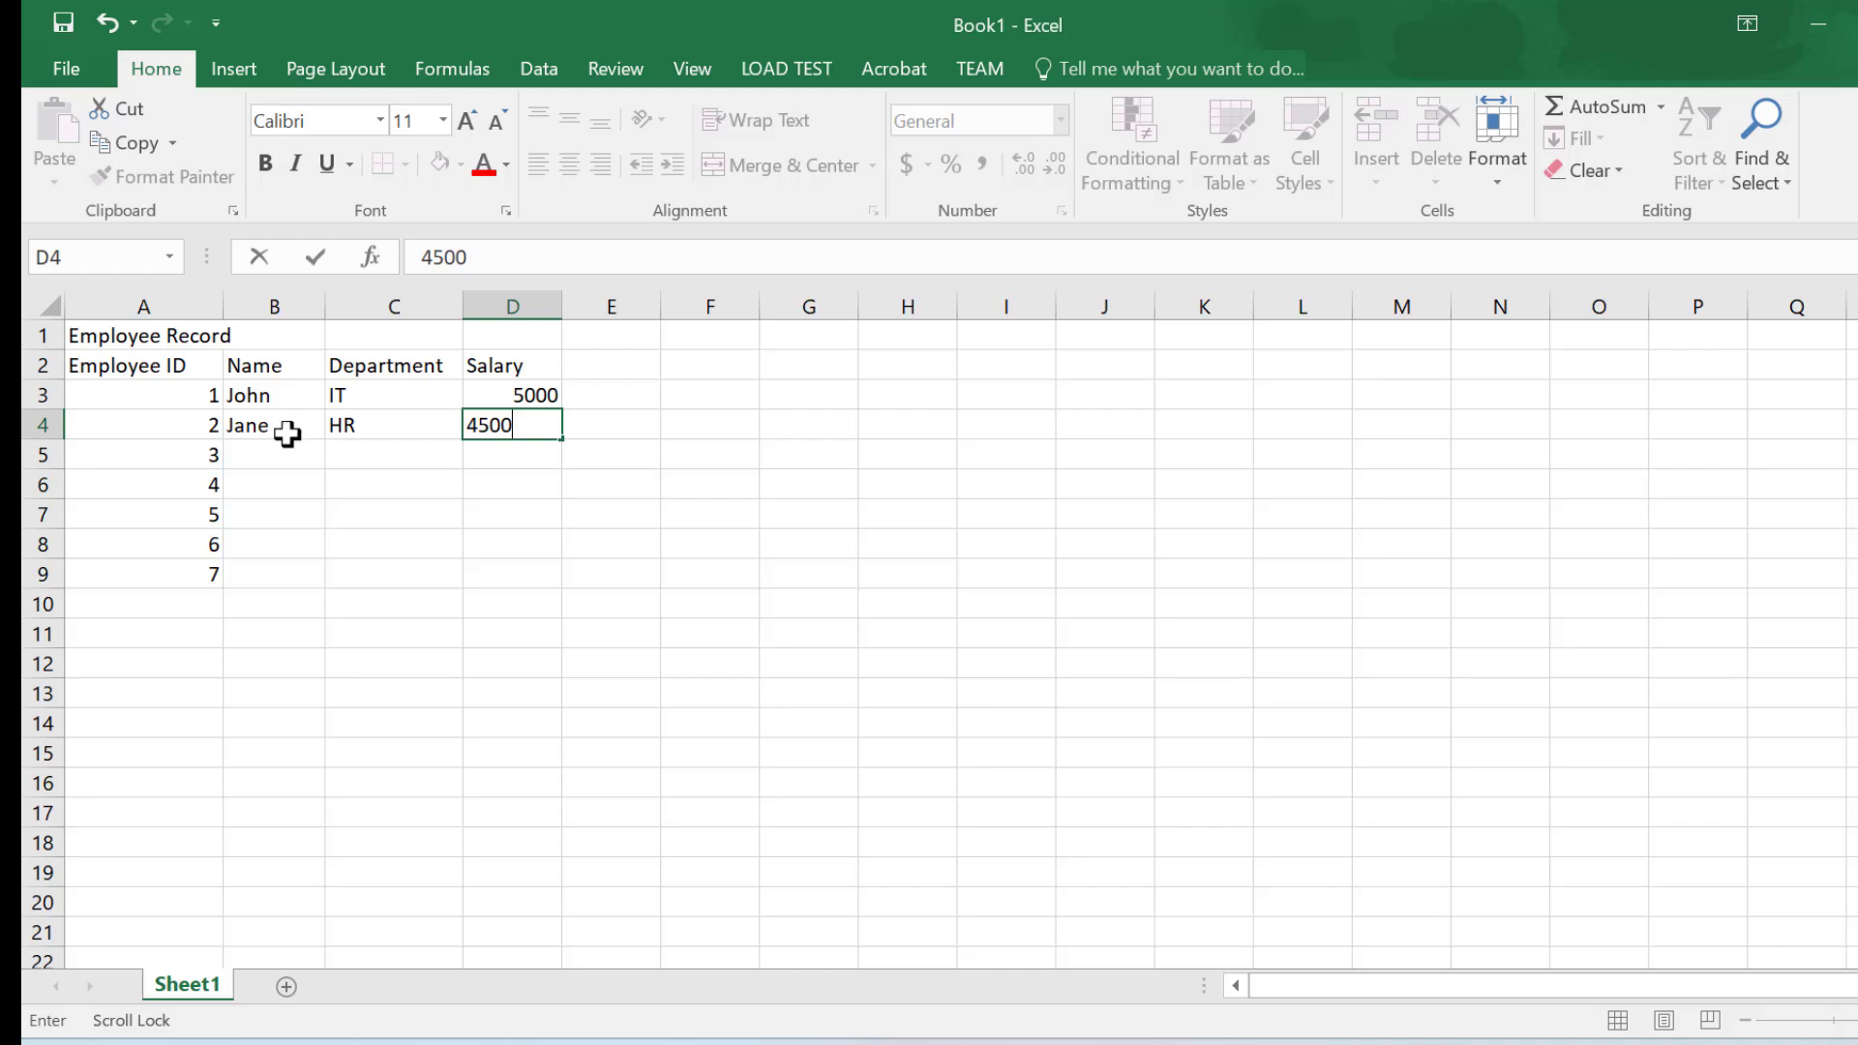
- Fill in row 5 with the third employee's name, department Finance and salary 52000
click(257, 457)
text(Nar)
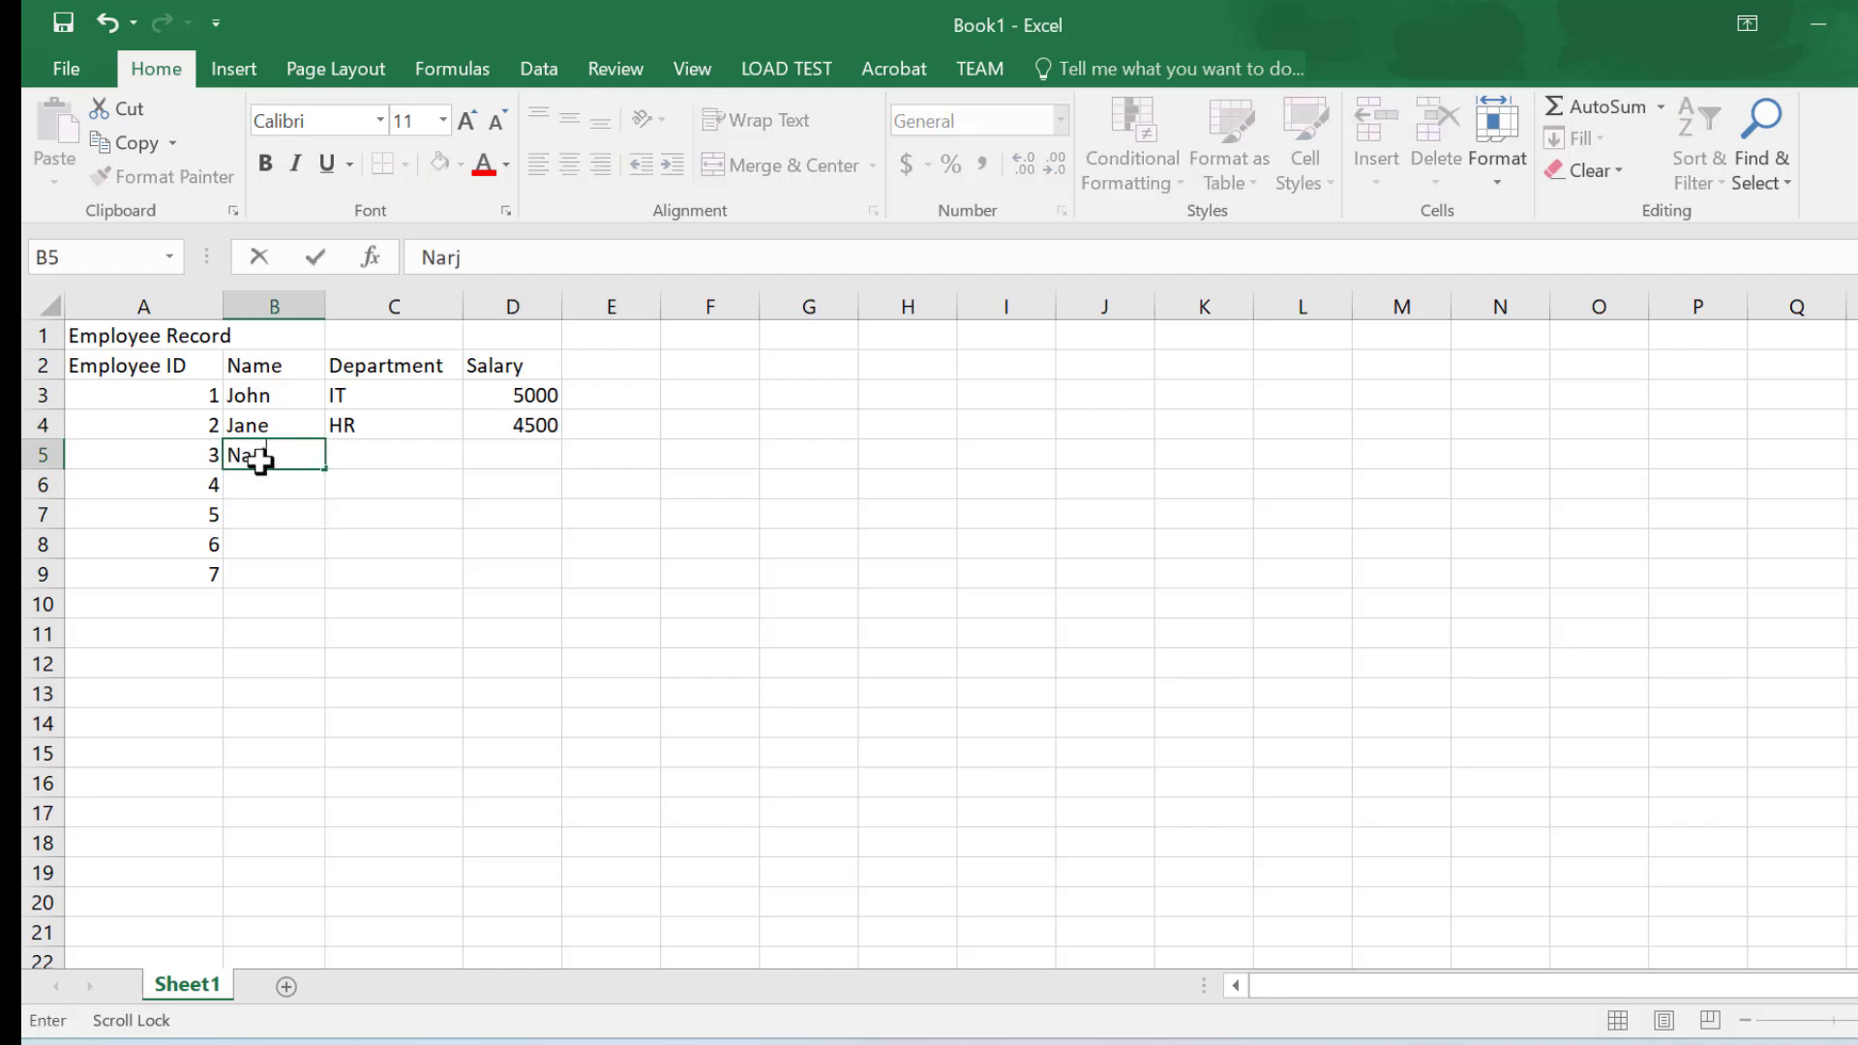
key(Tab)
text(Fina)
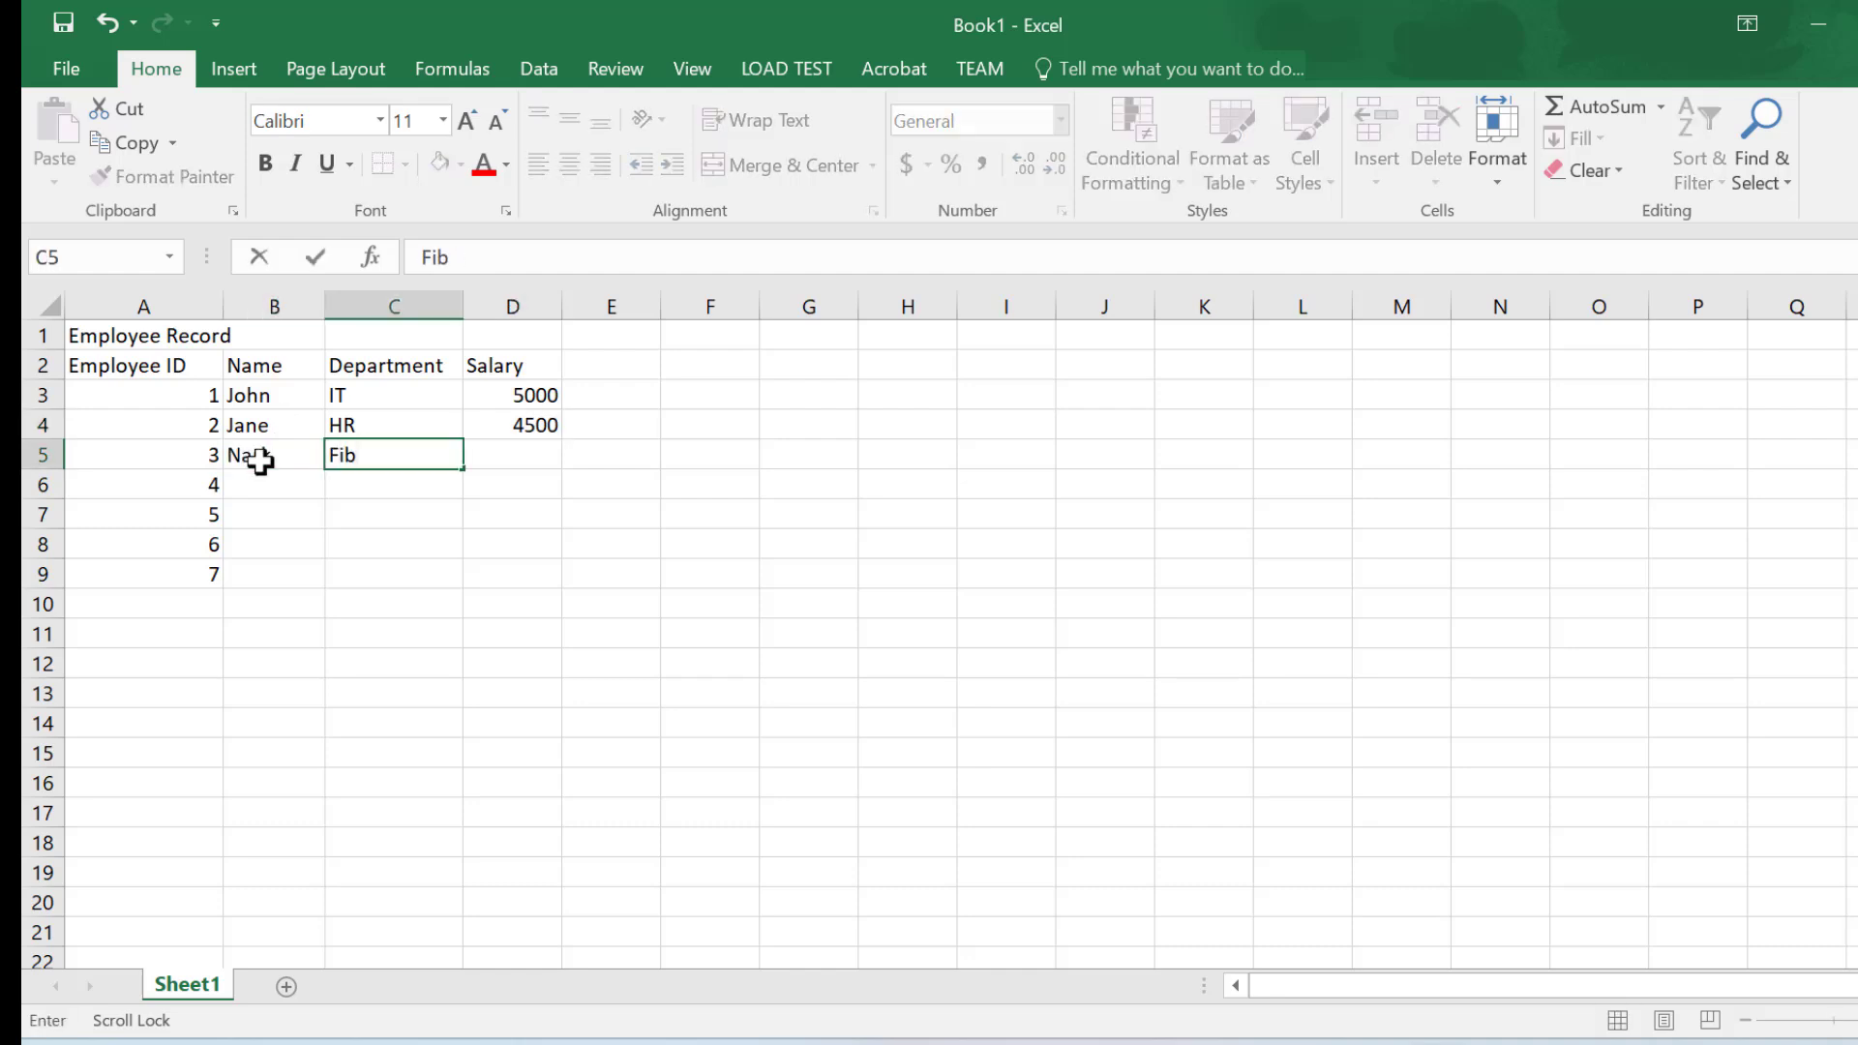
text(n)
key(Tab)
text(52000)
key(Return)
- Fill in row 6 with the fourth employee's name, department Market and salary 43000
text(Emily)
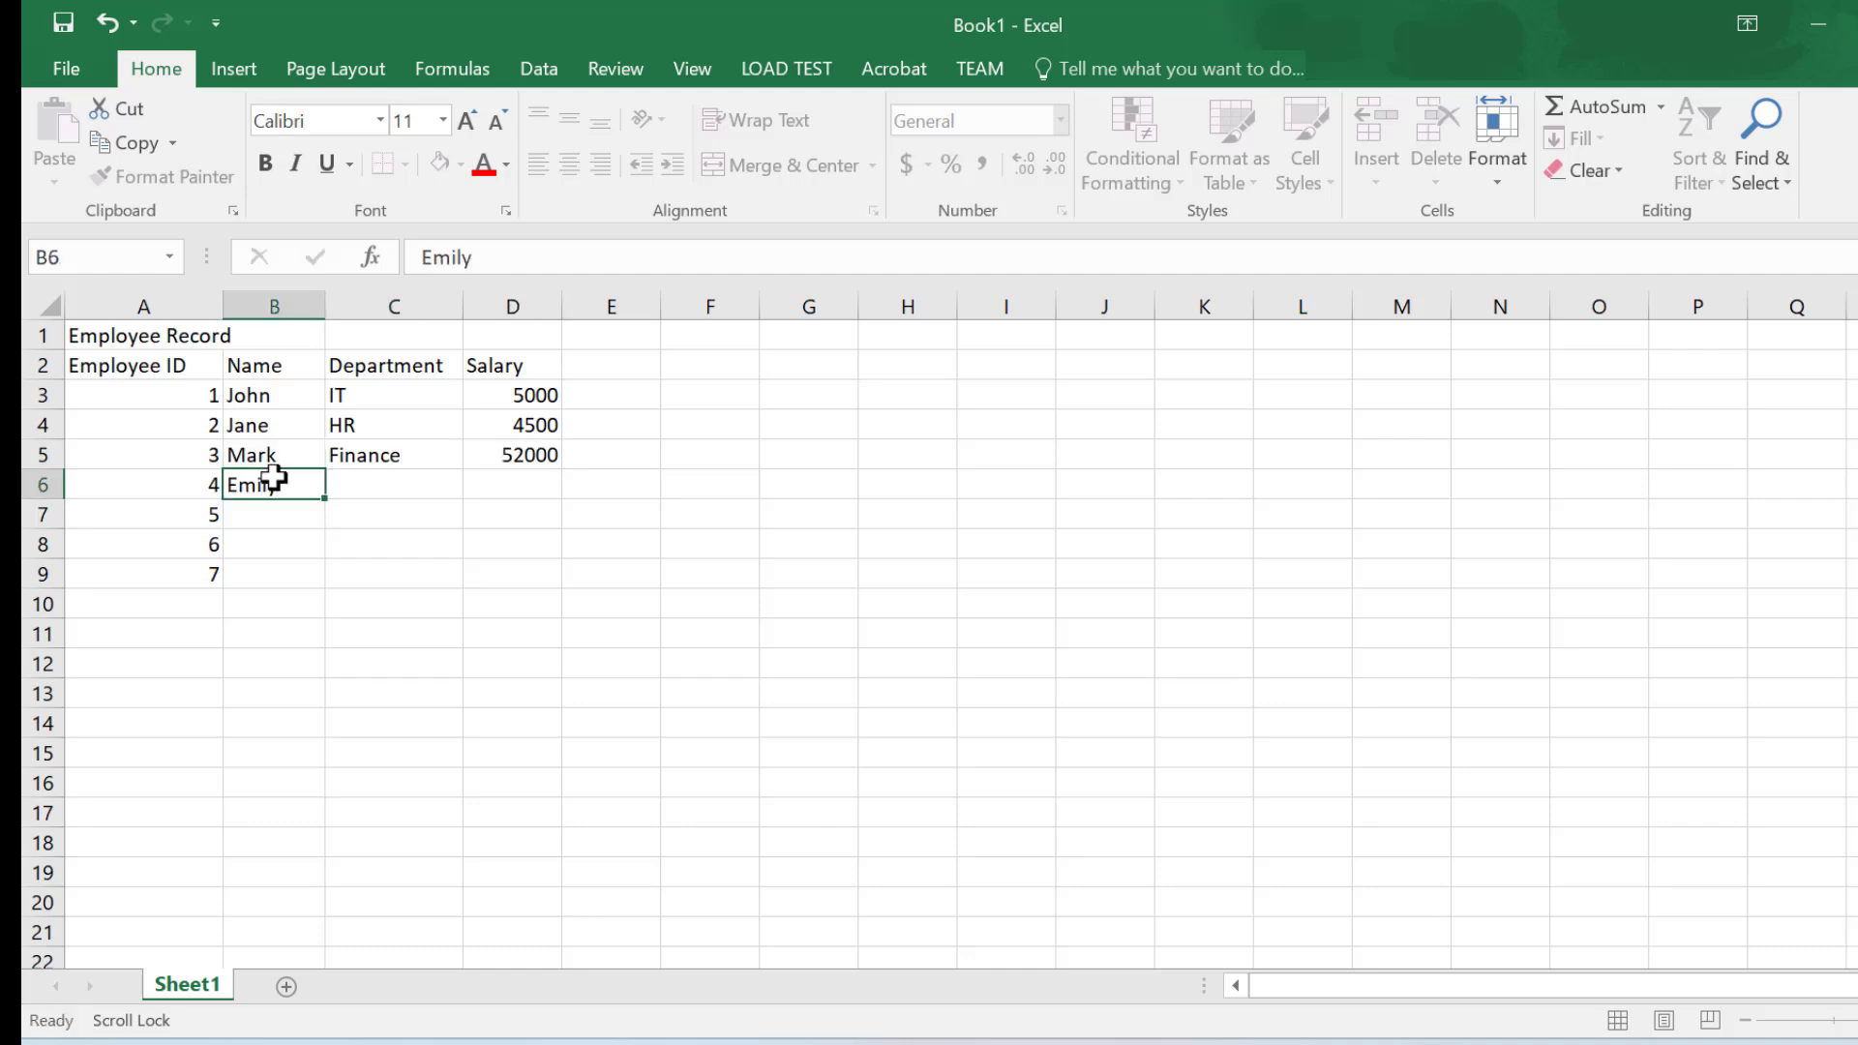
key(Tab)
text(Marke)
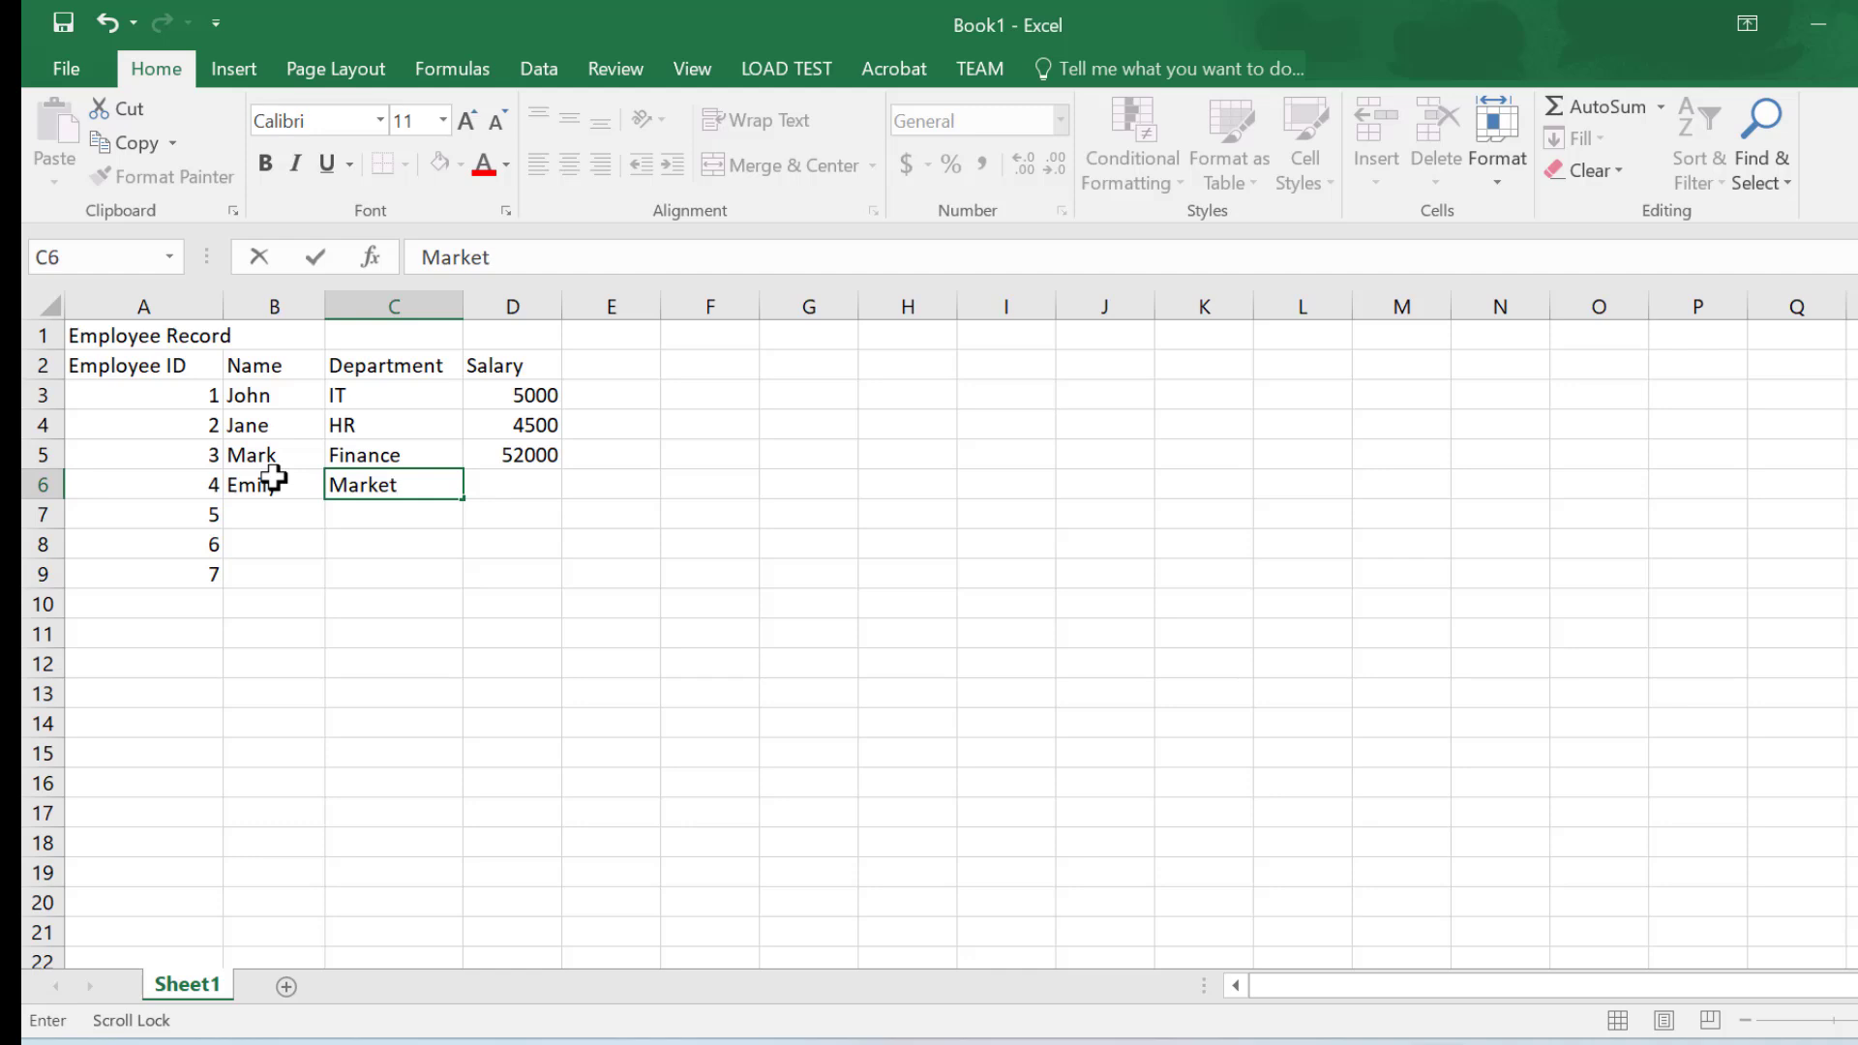
key(Tab)
text(4300)
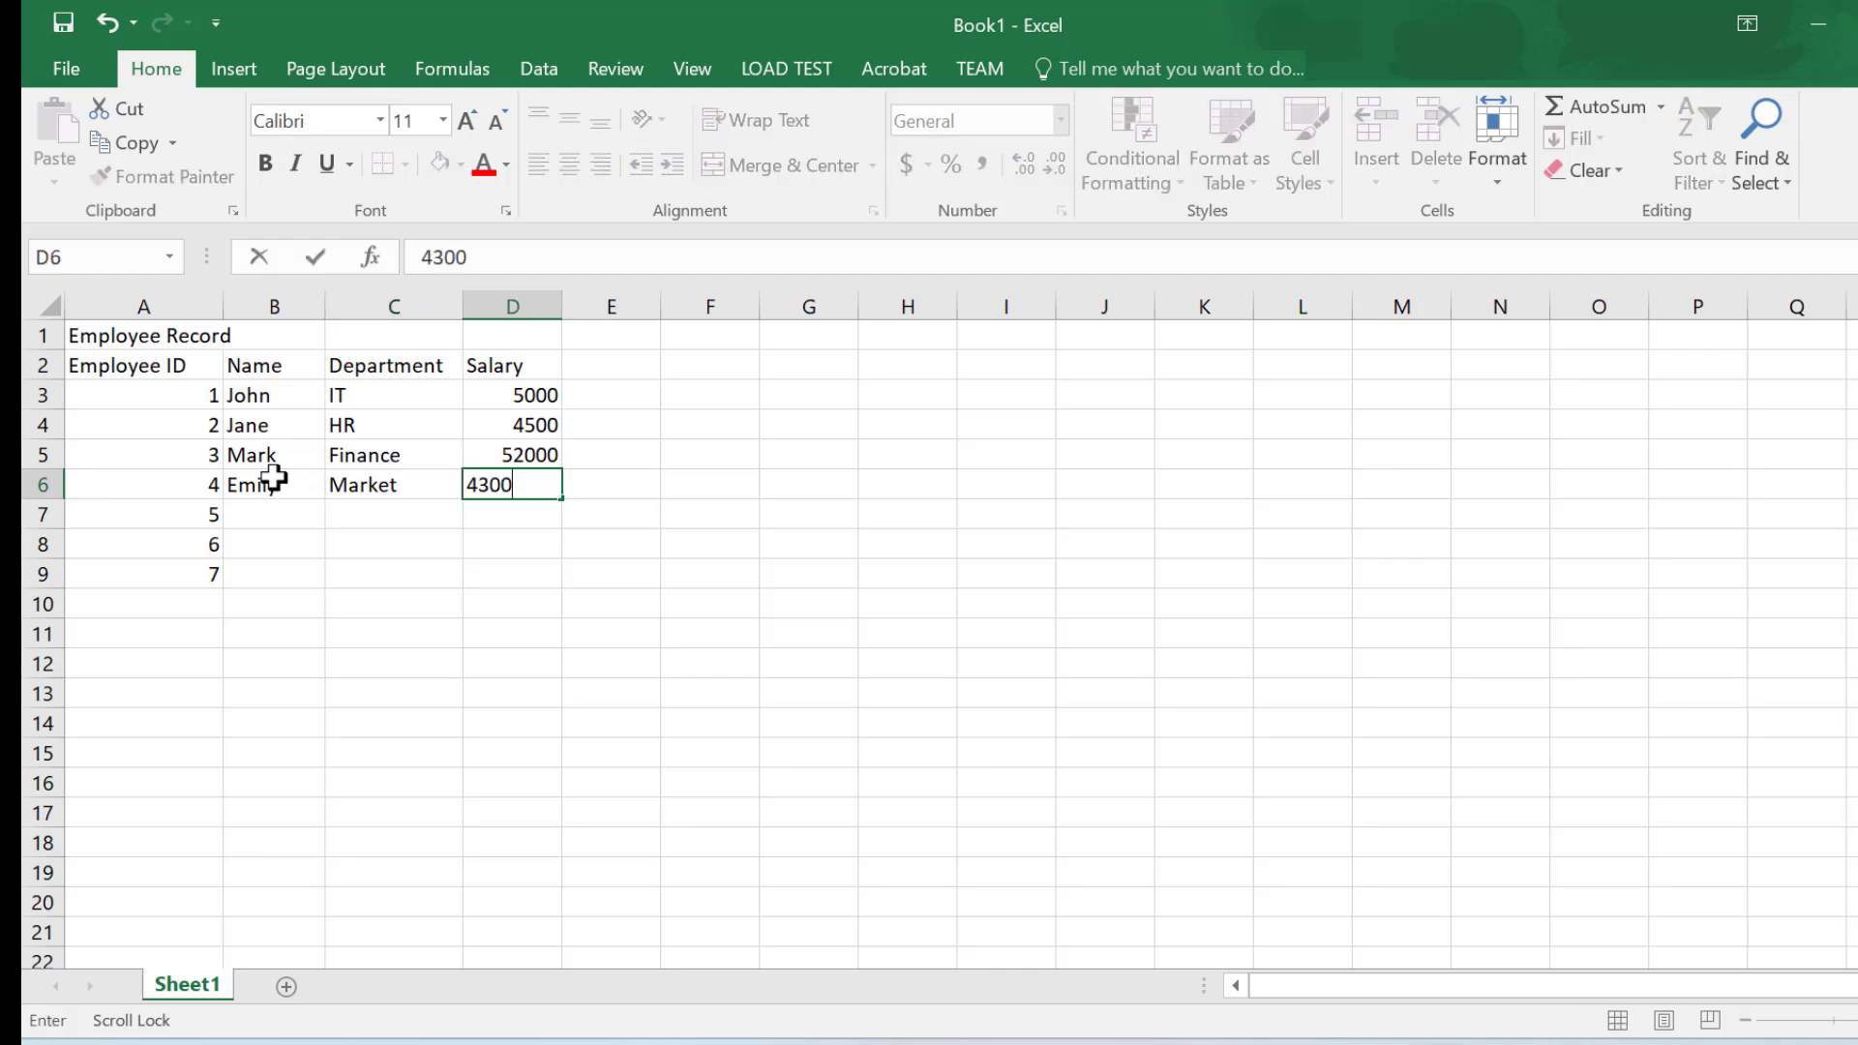
text(0)
key(Return)
- Fill in row 7 with the fifth employee's name, department IT and salary 53000
text(T)
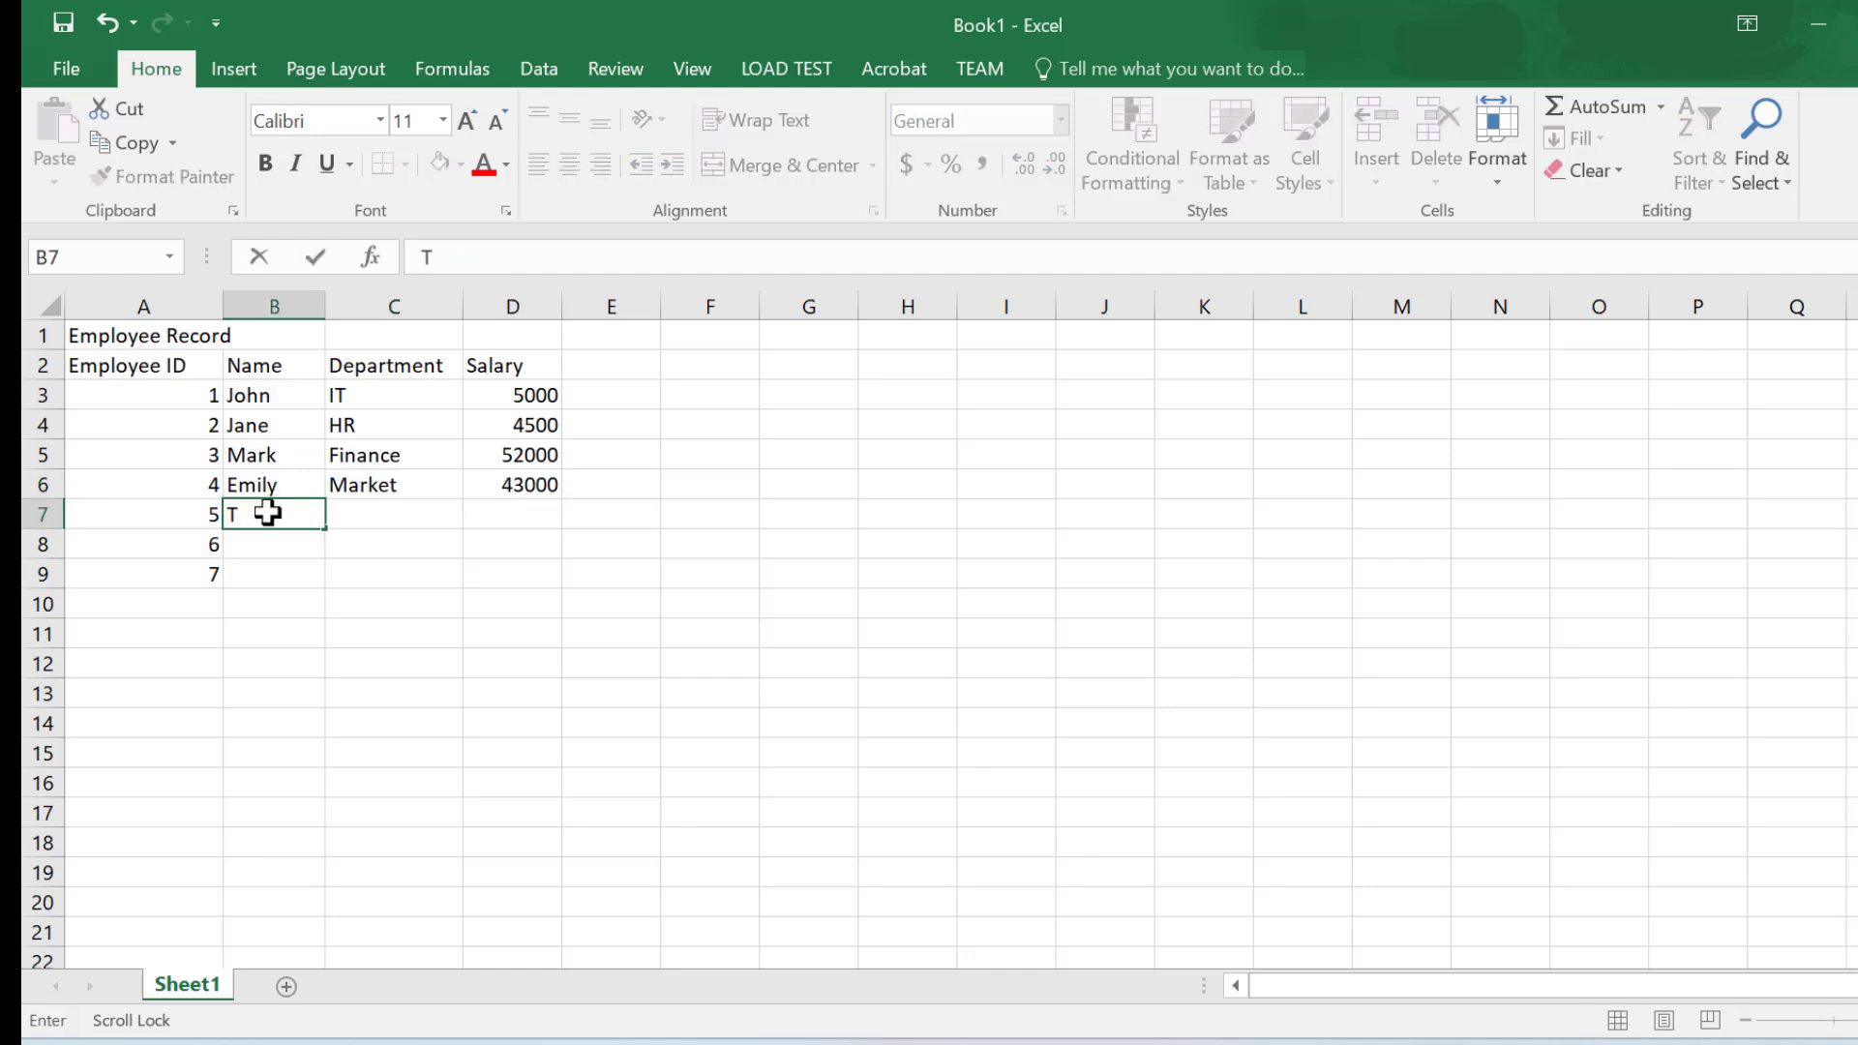
text(om)
key(Tab)
text(I)
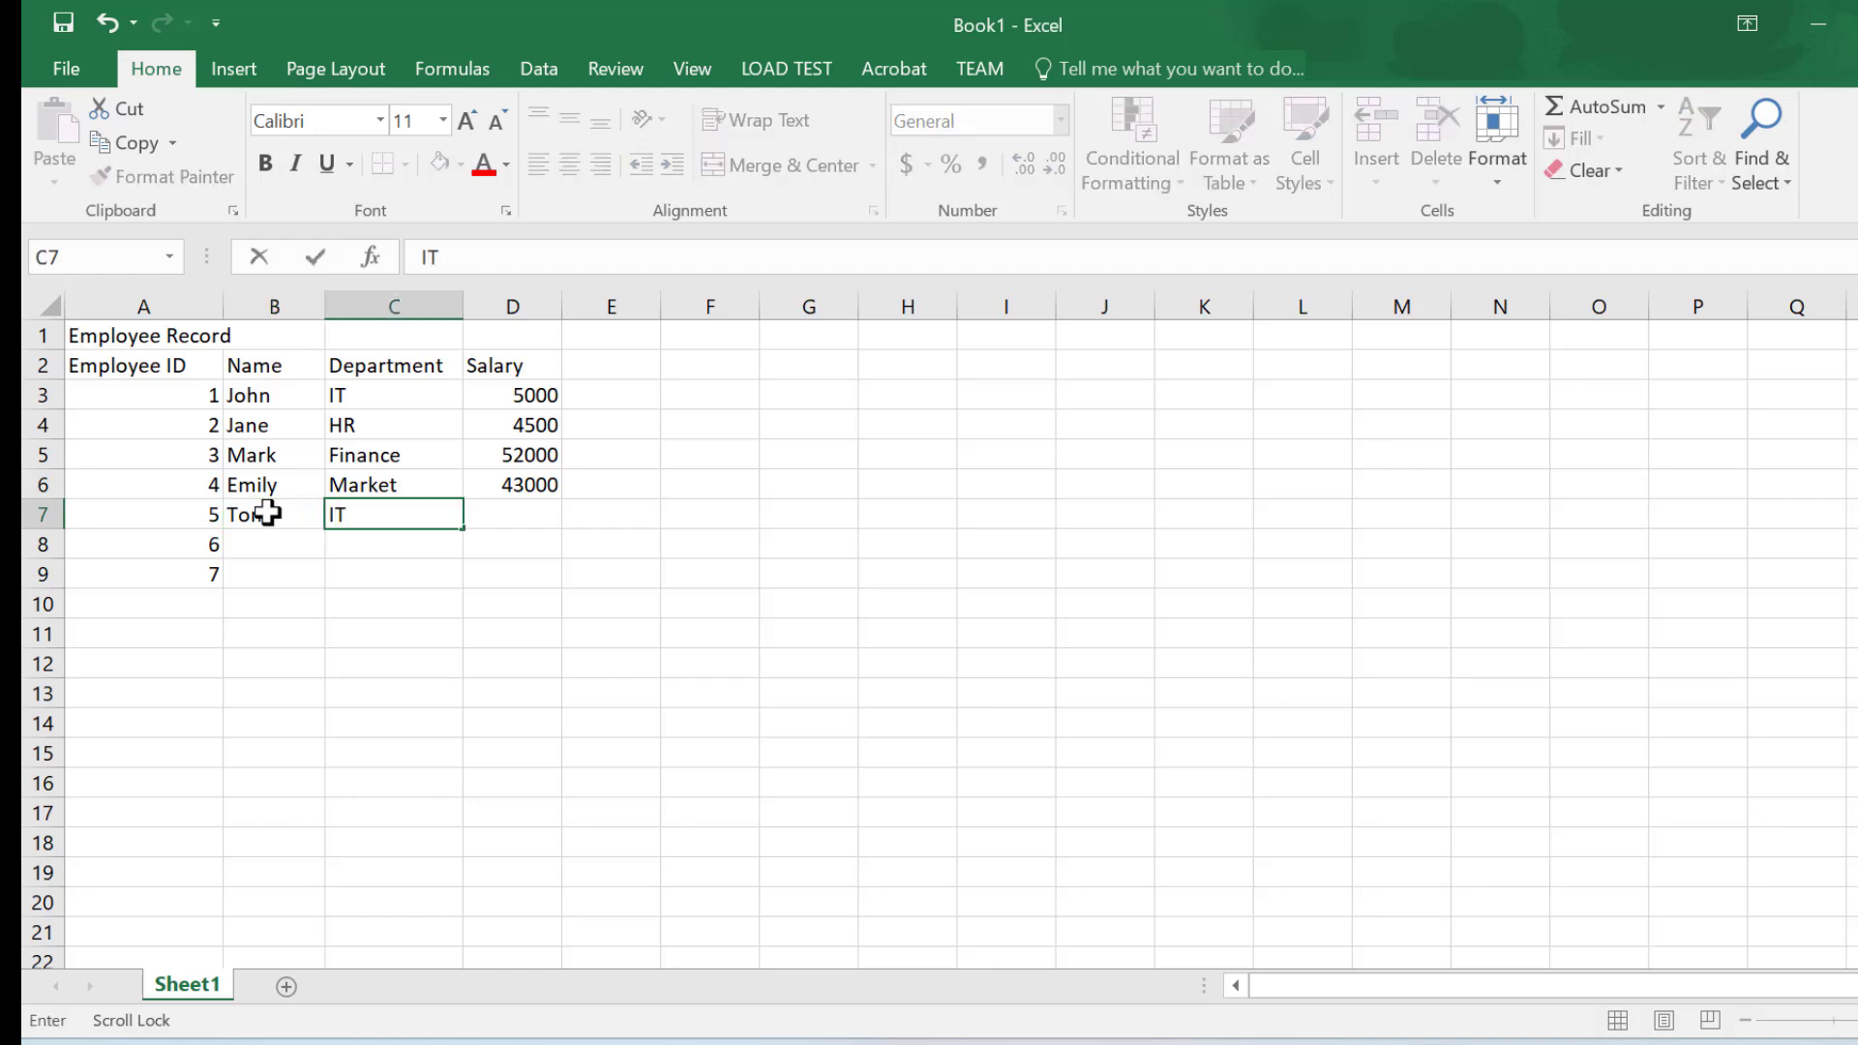
key(Tab)
text(5300)
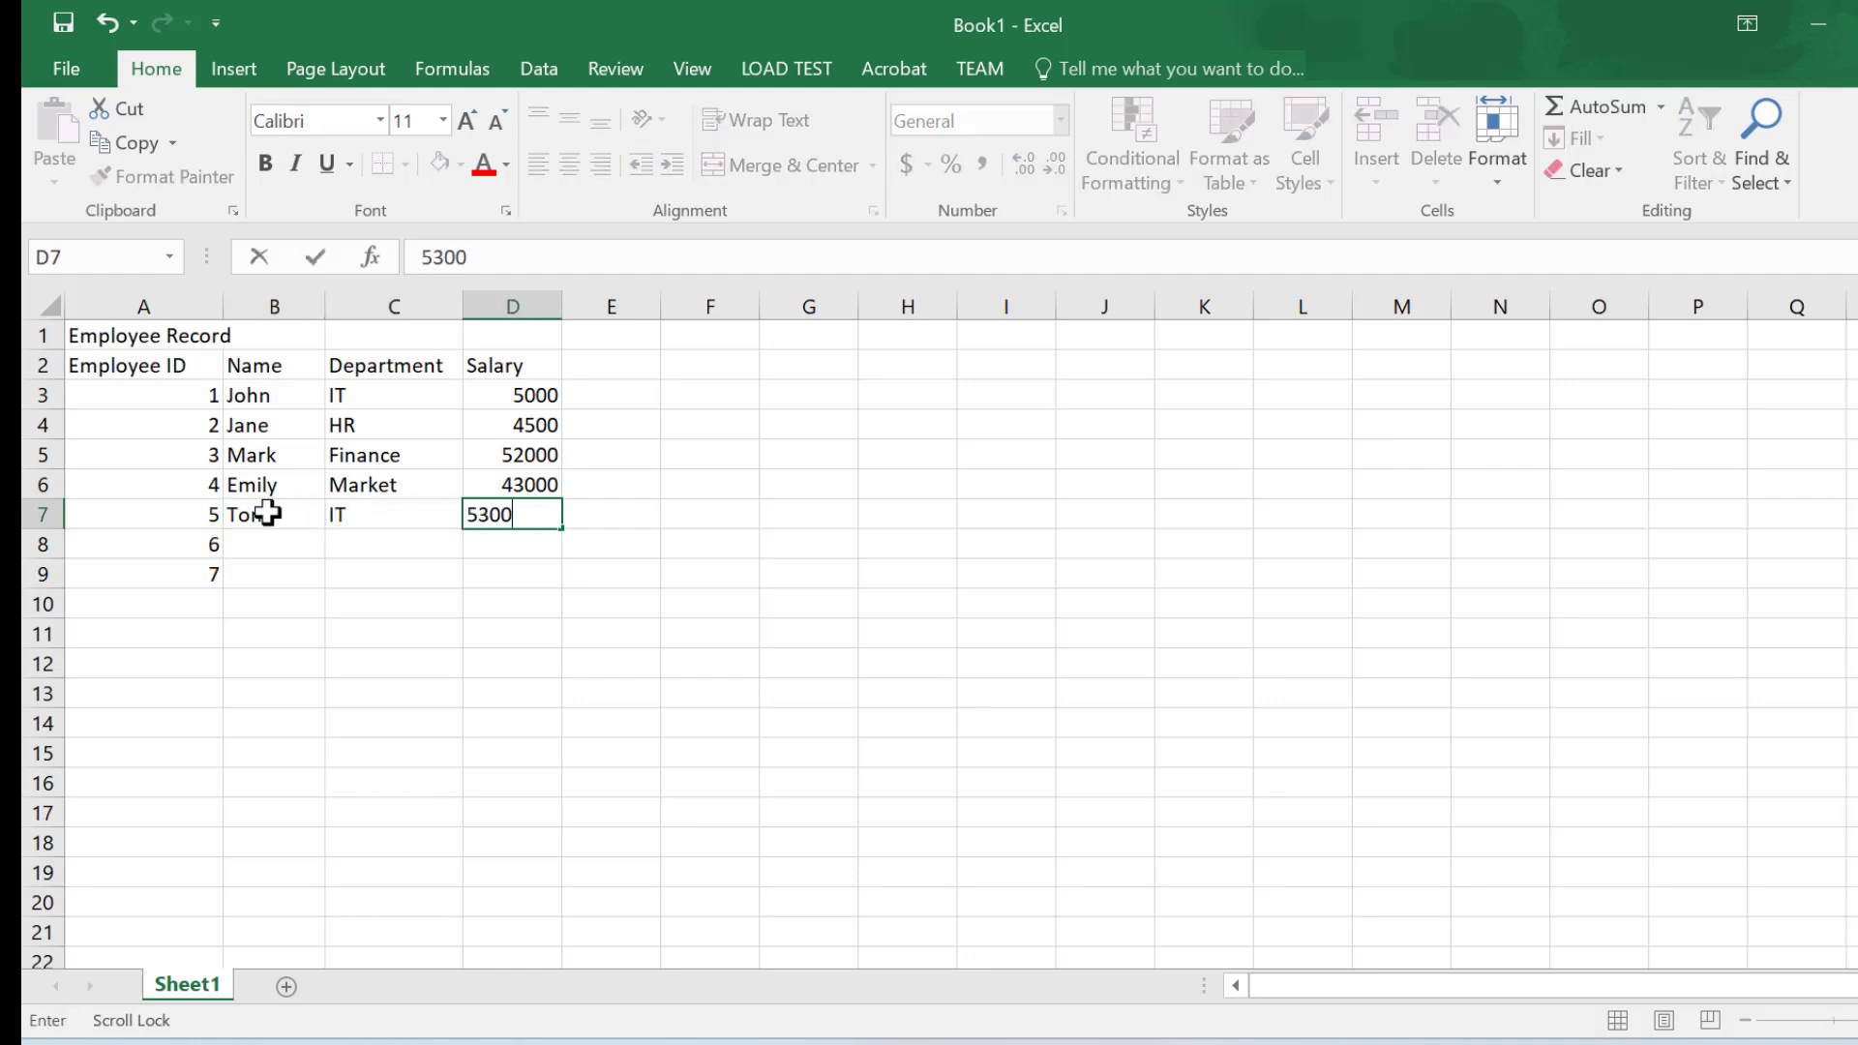
text(0)
key(Return)
- Fill in row 8 with the sixth employee's name, department HR and salary 5100
text(Sarah)
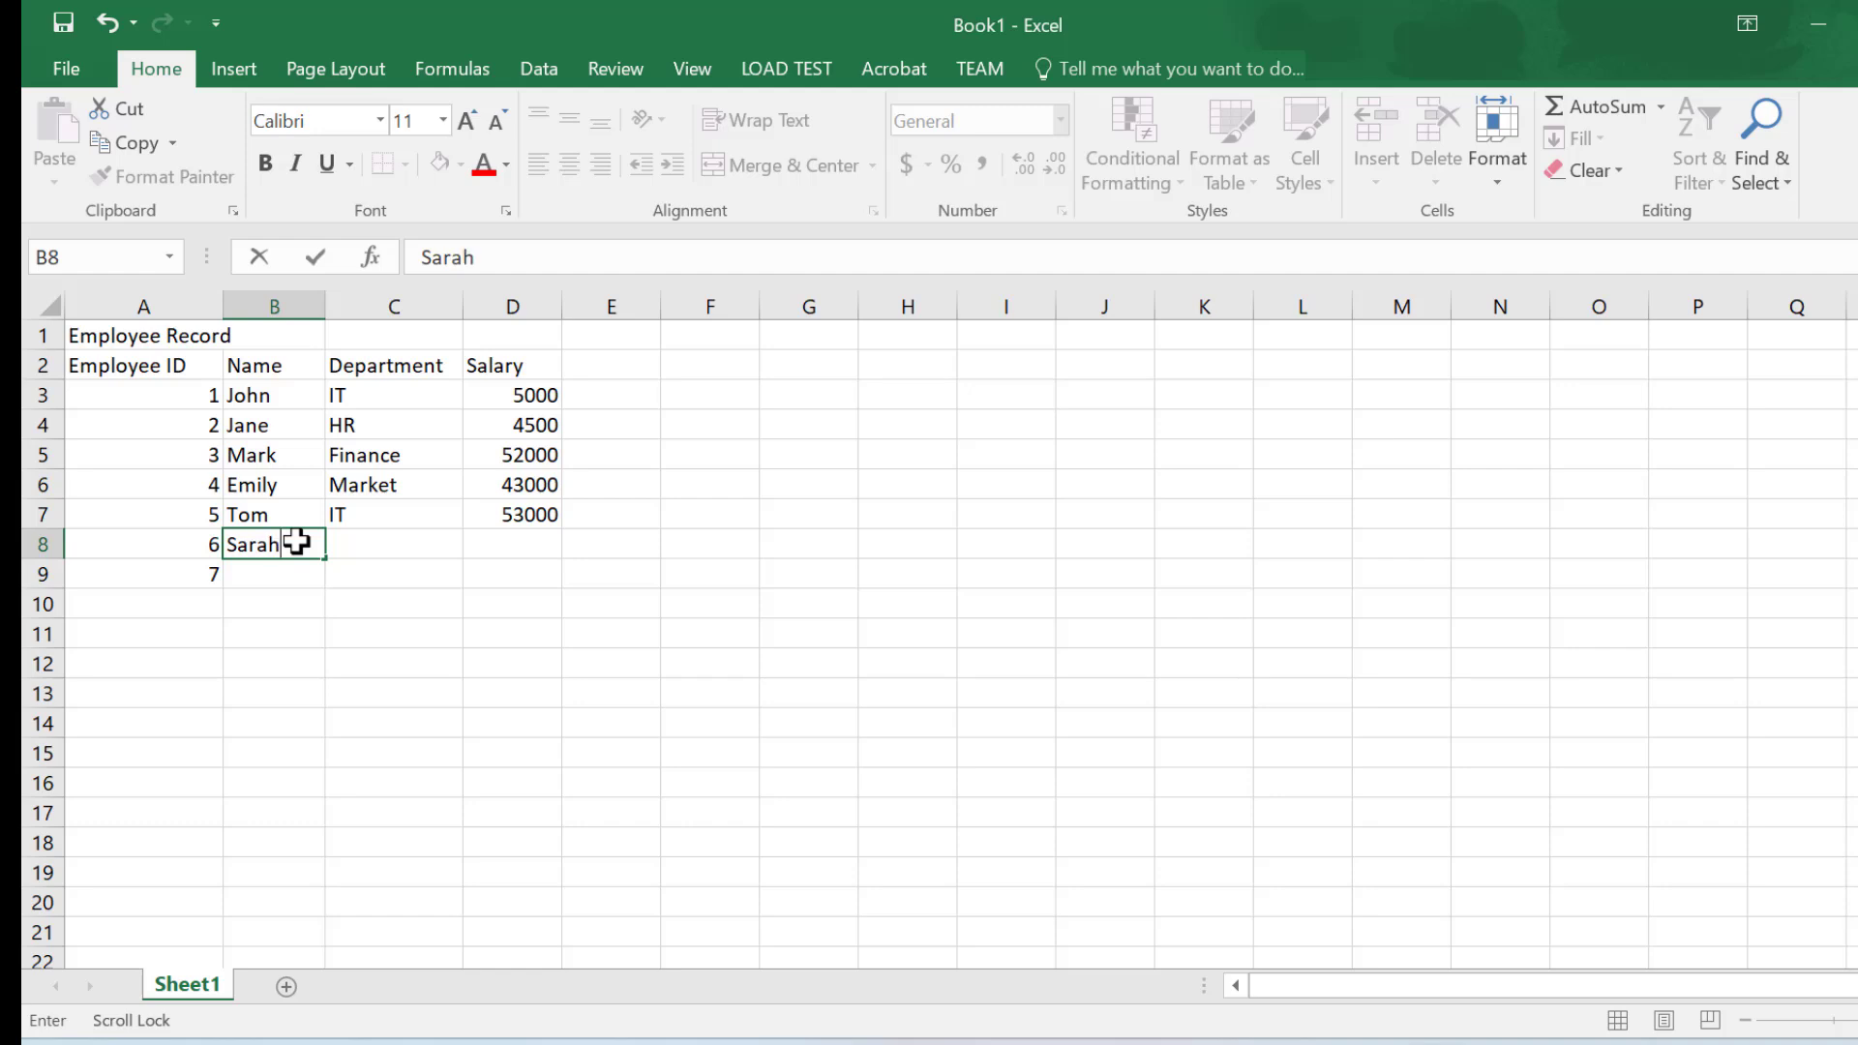
key(Tab)
text(H)
key(Tab)
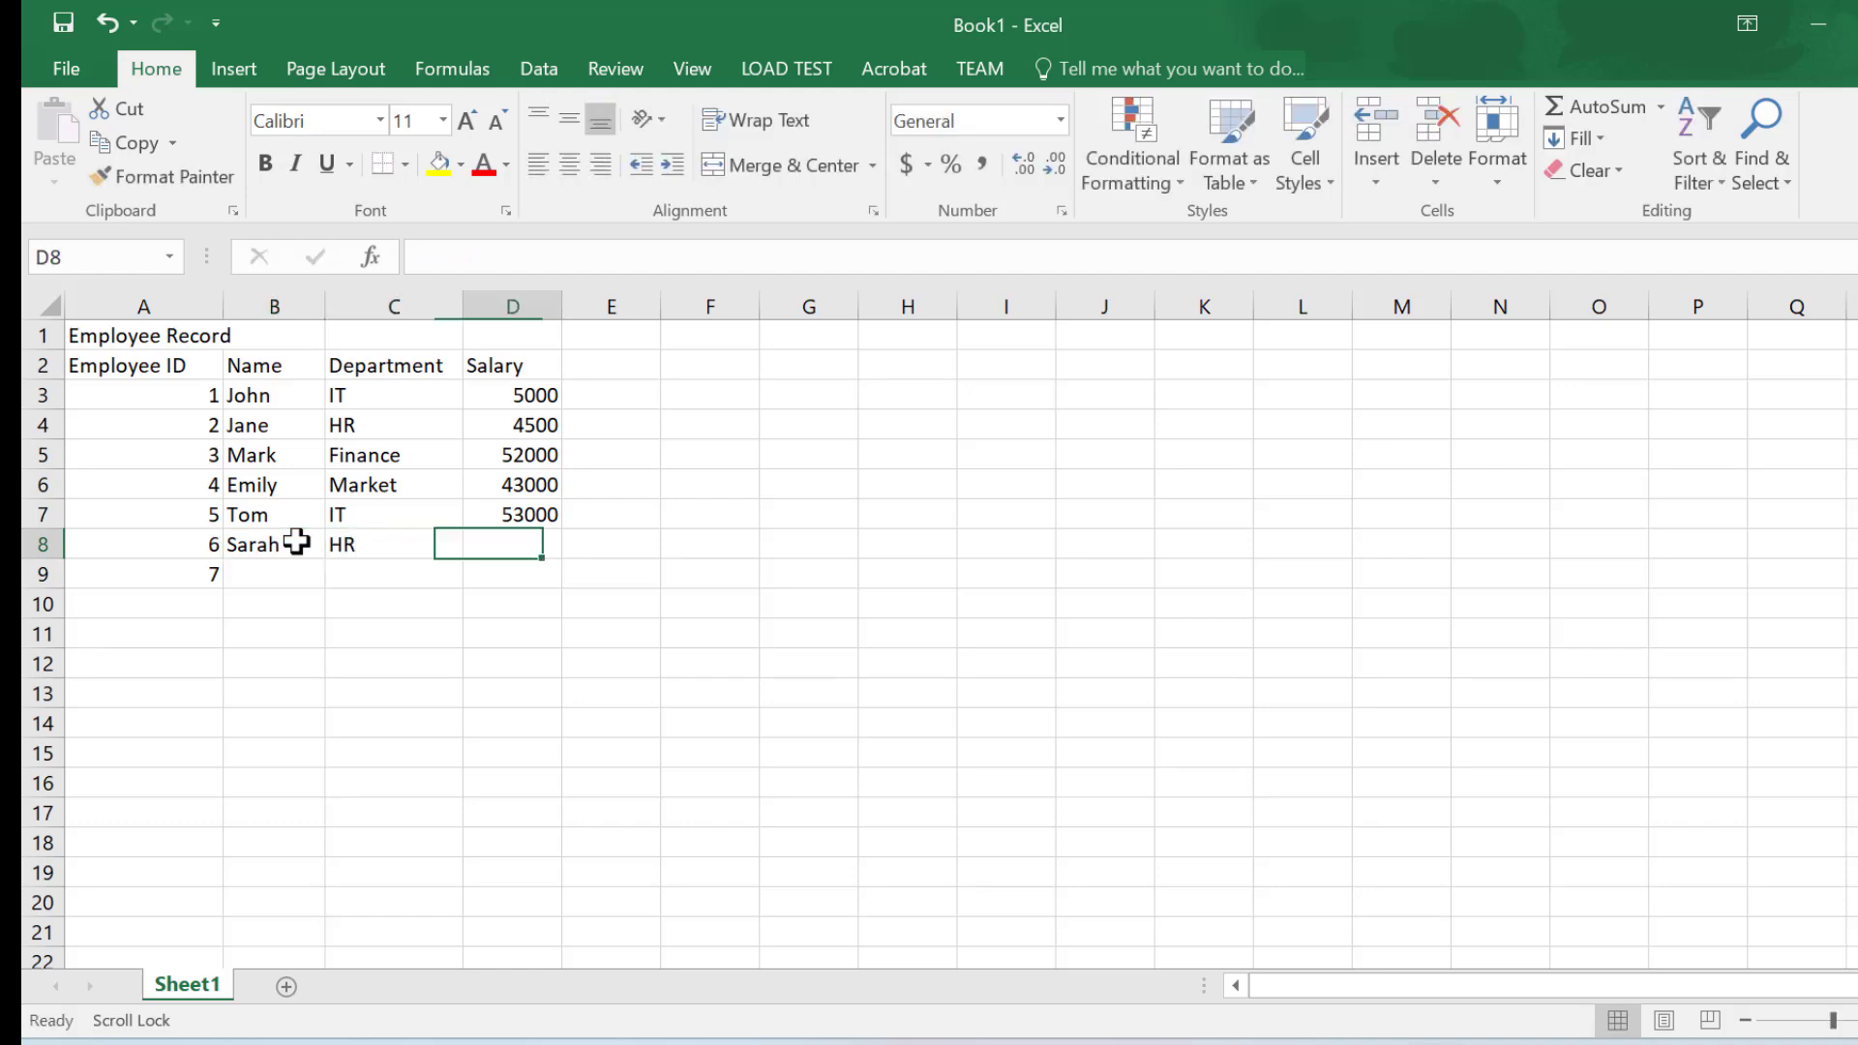
text(5100)
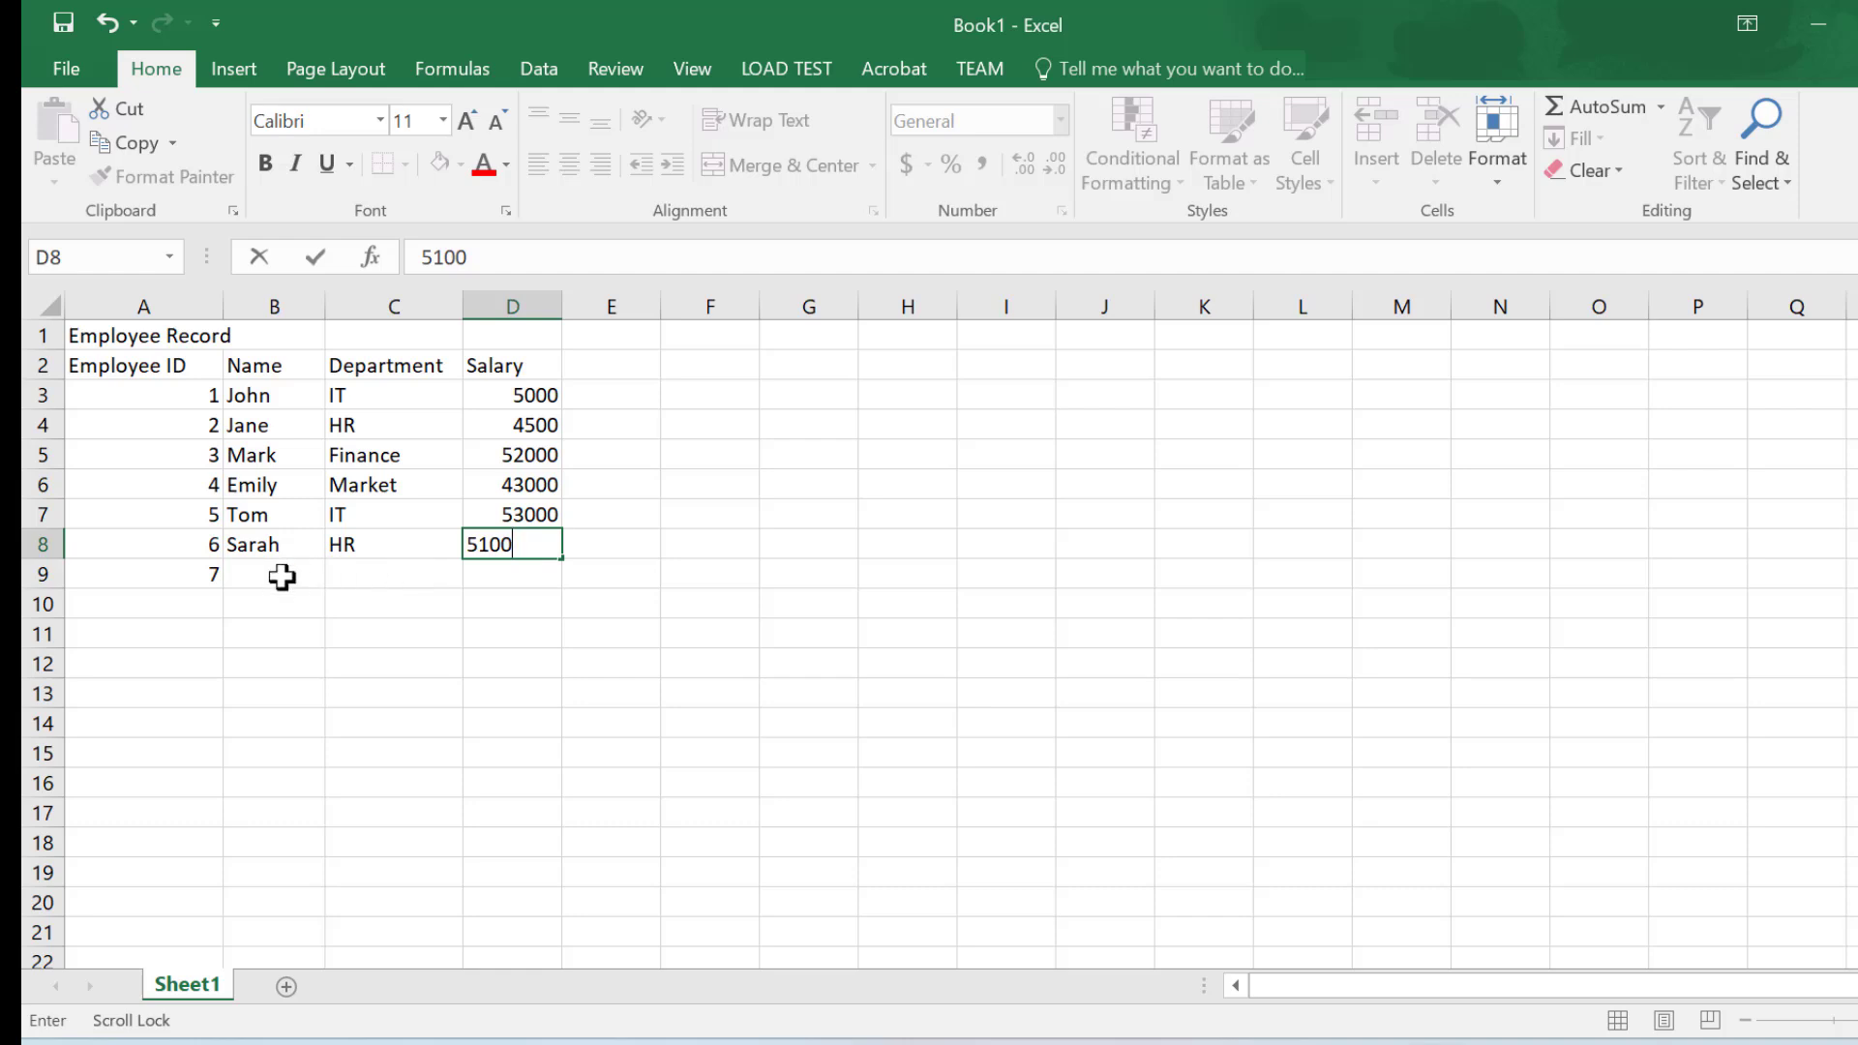
- Fill in row 9 with the seventh employee's name, department Finance and salary 51000
click(281, 577)
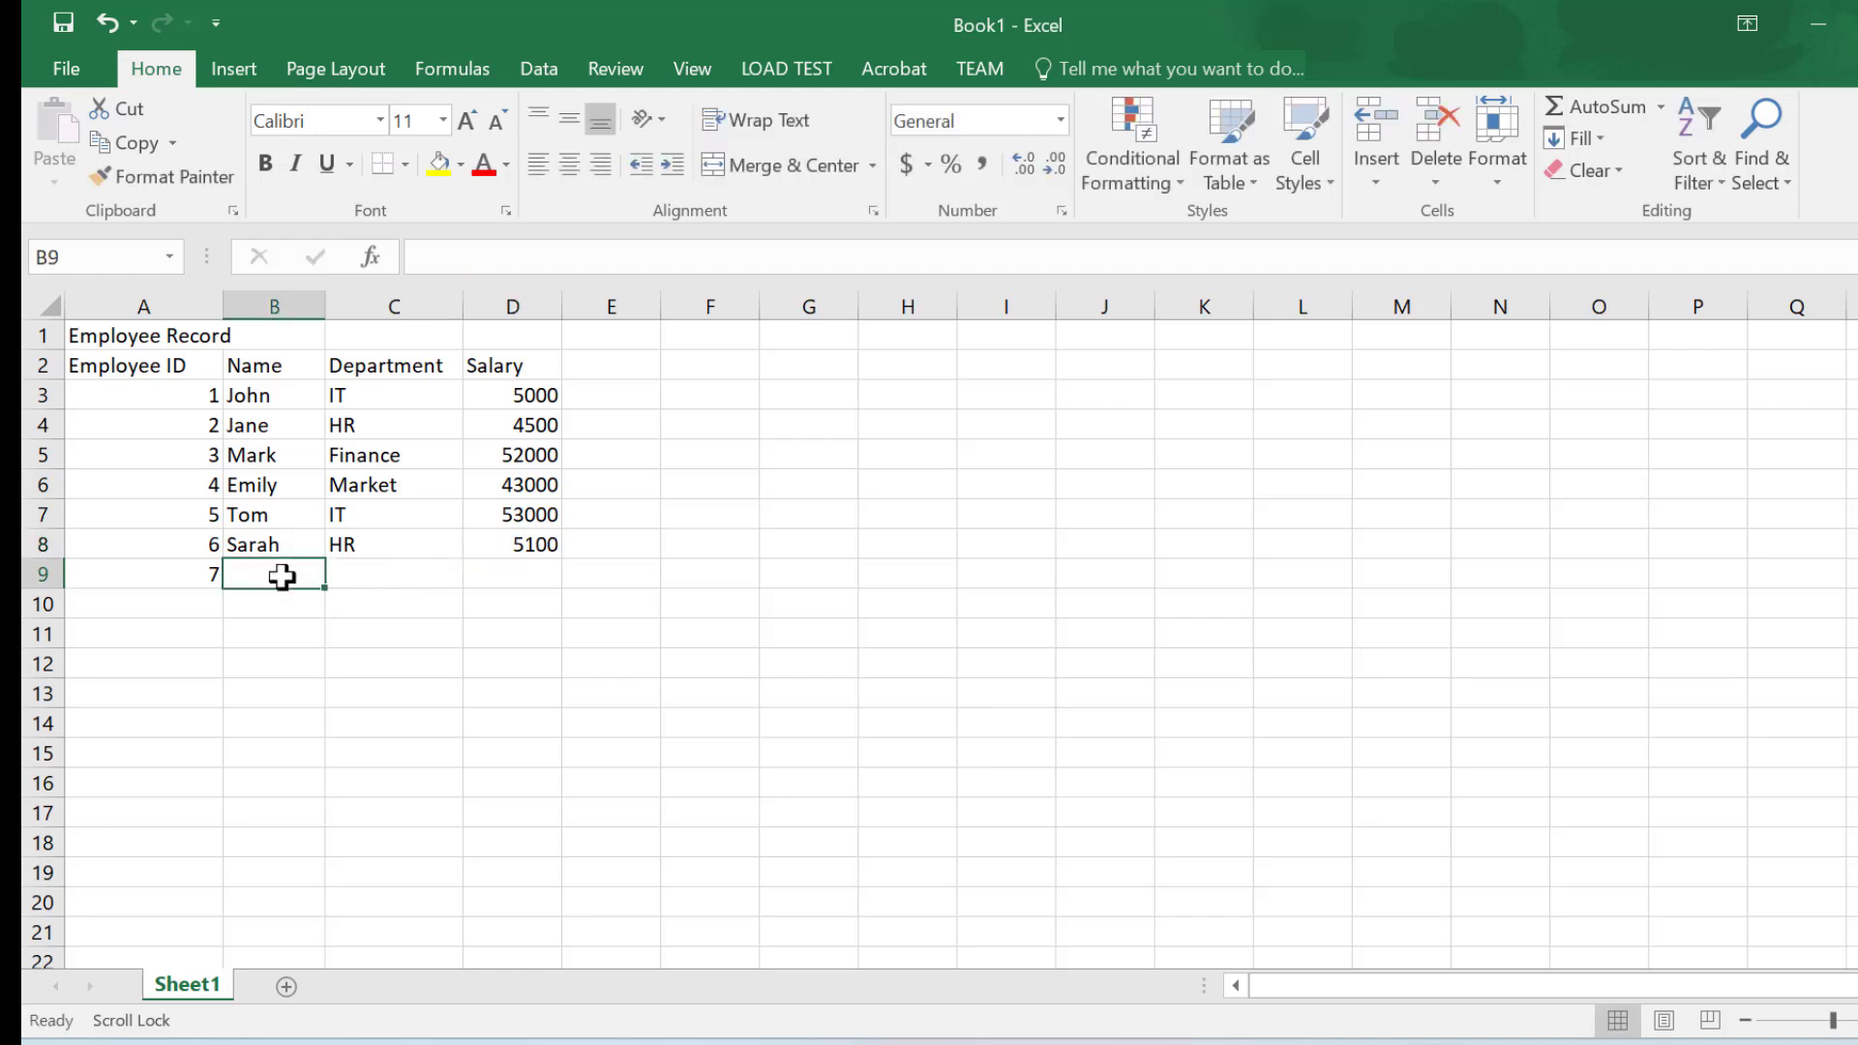
text(Mike)
key(Tab)
text(F)
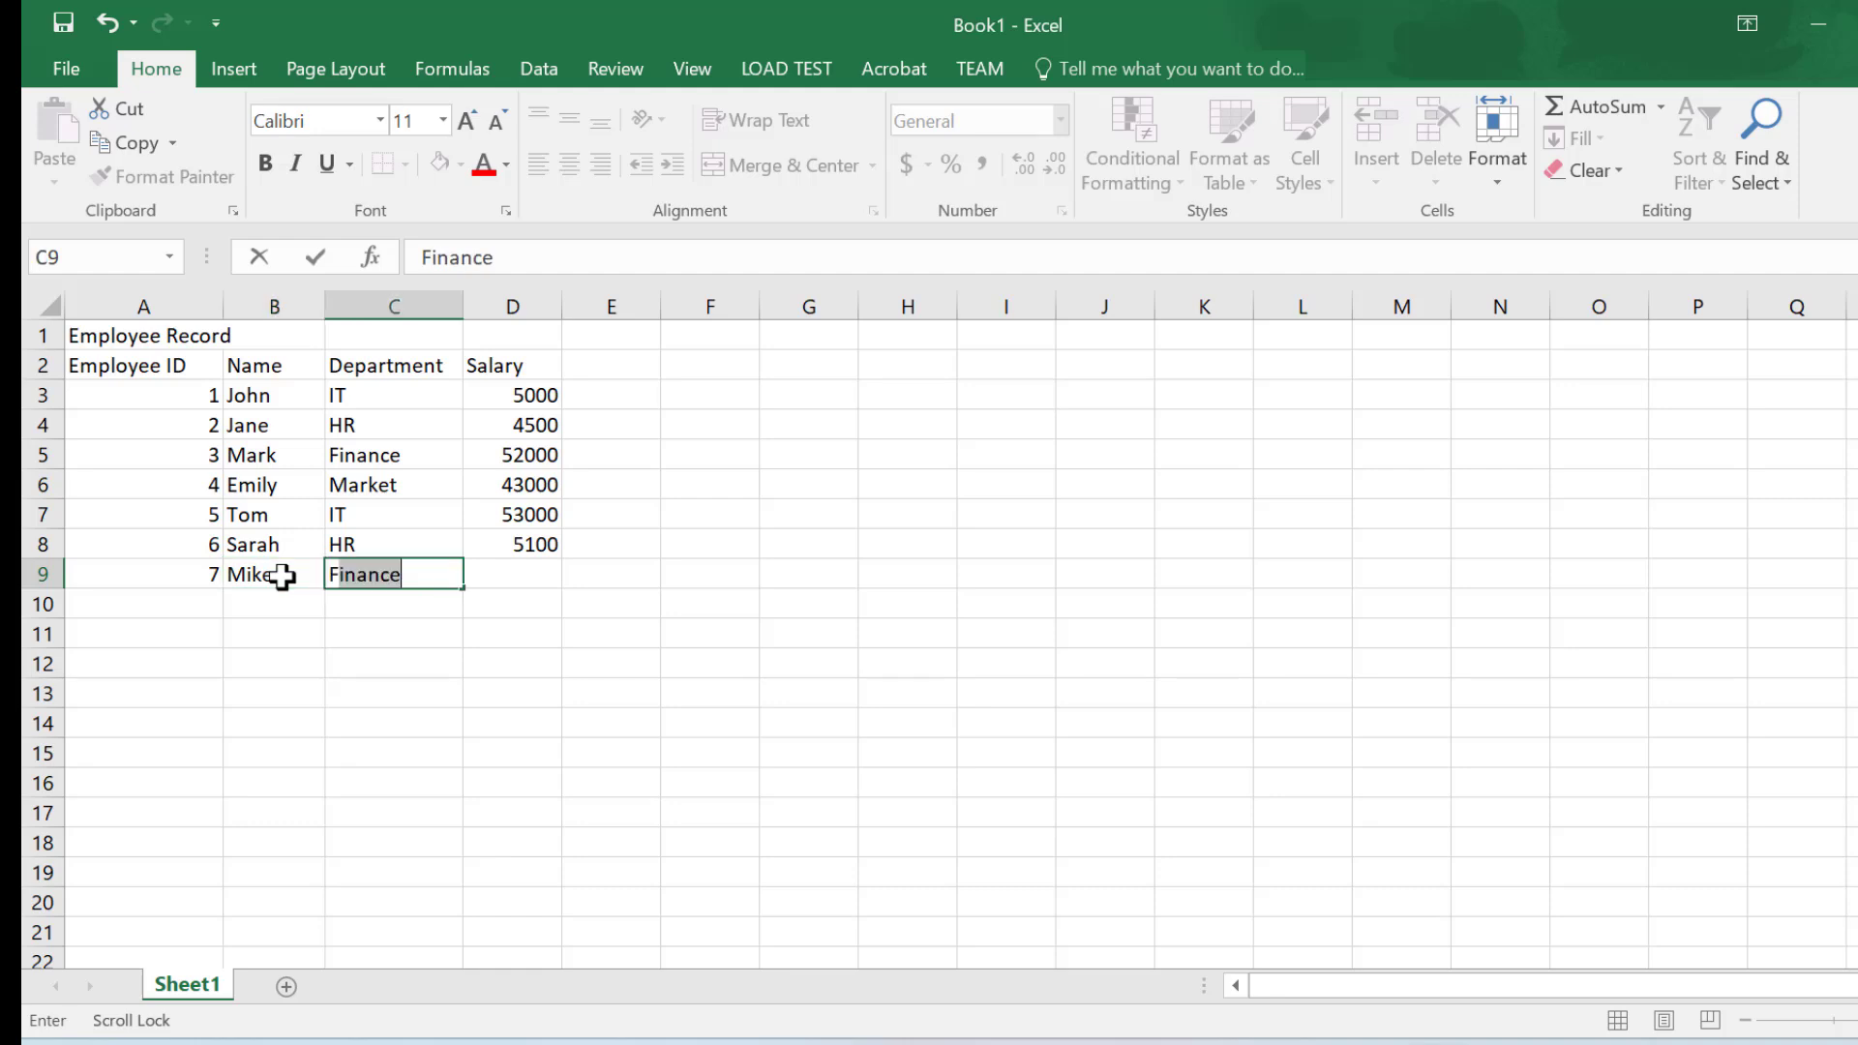
text(inance)
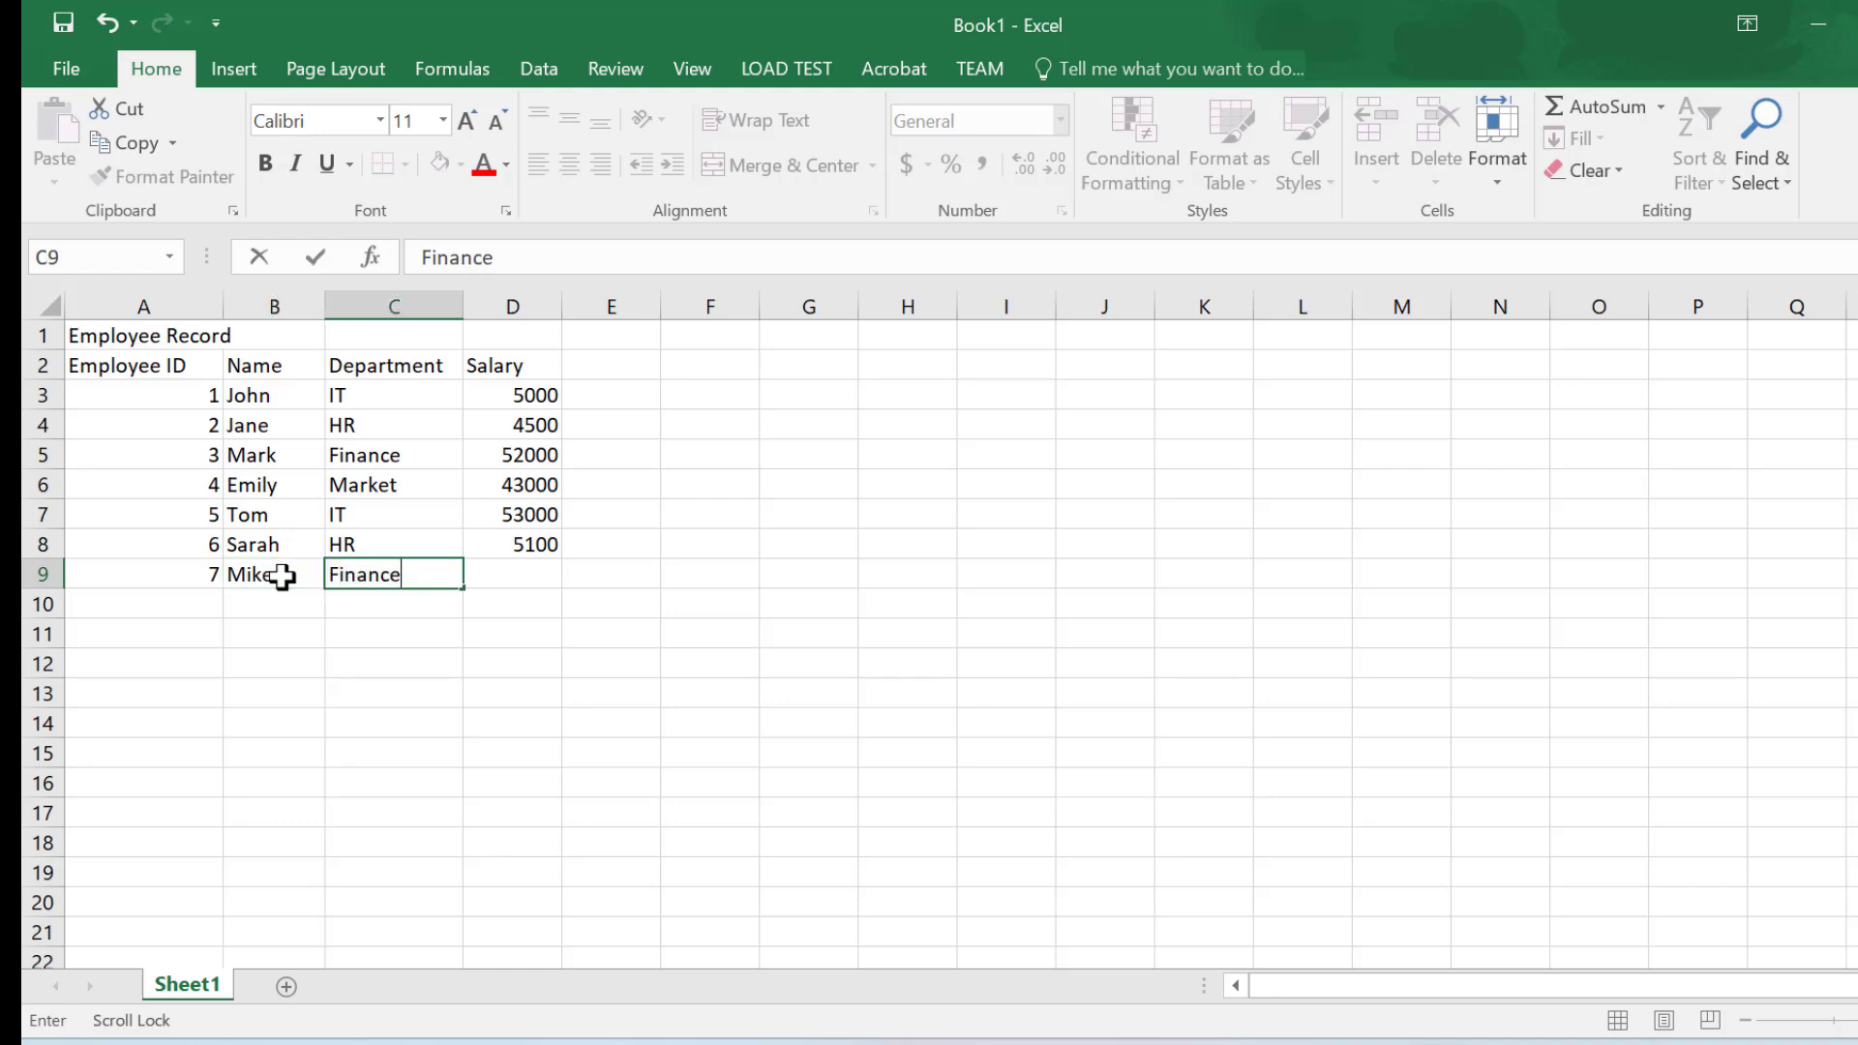
key(Tab)
text(51)
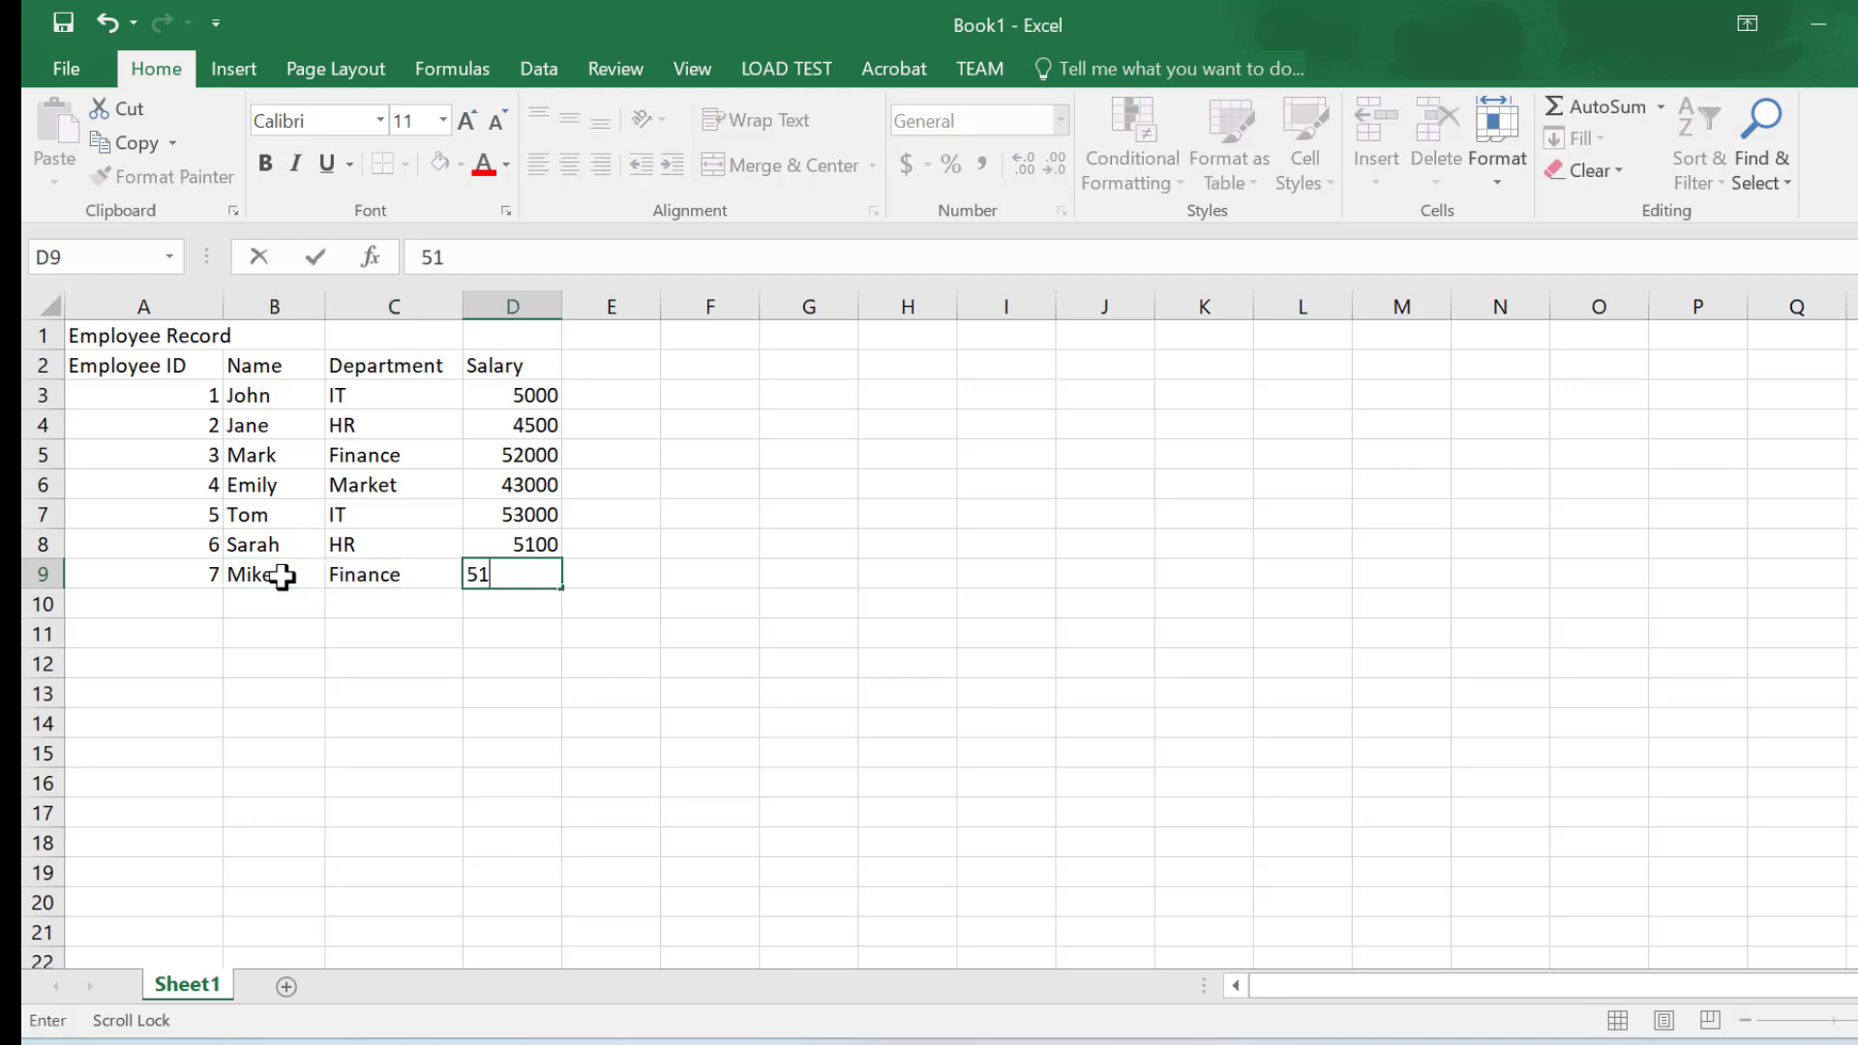
text(000)
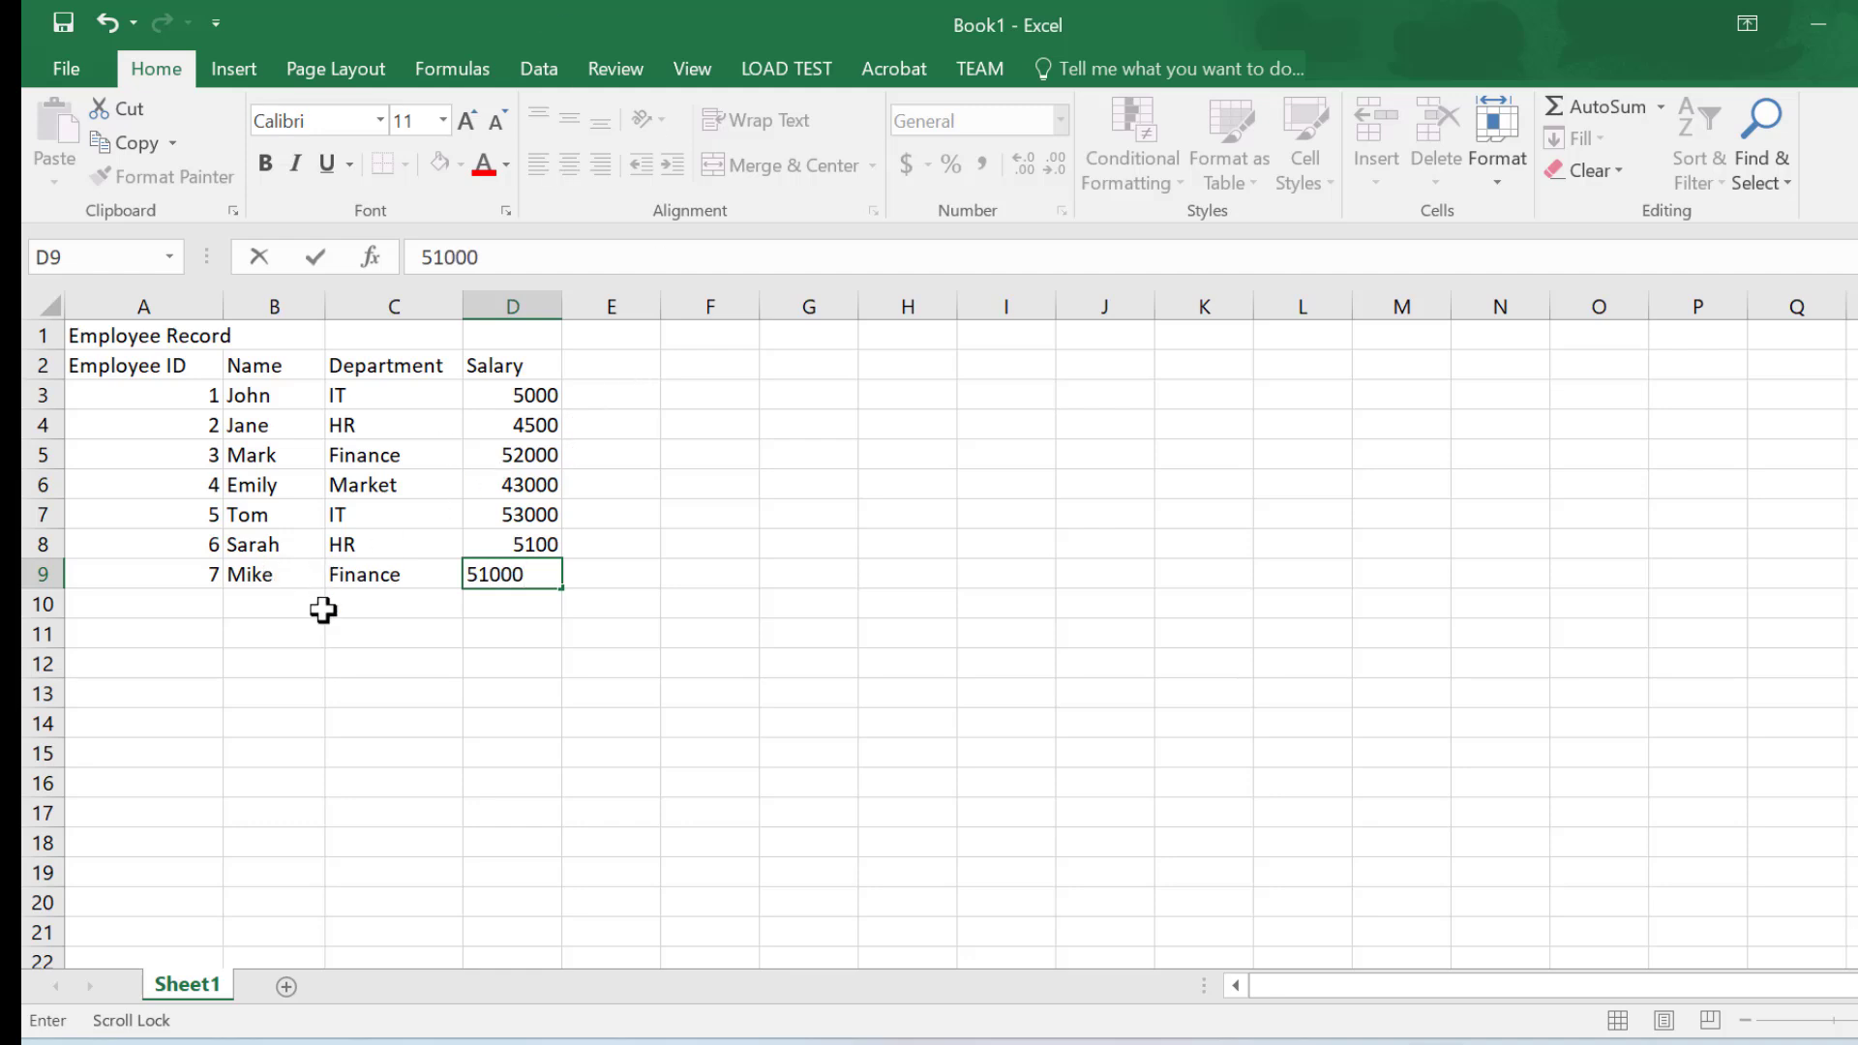
click(323, 609)
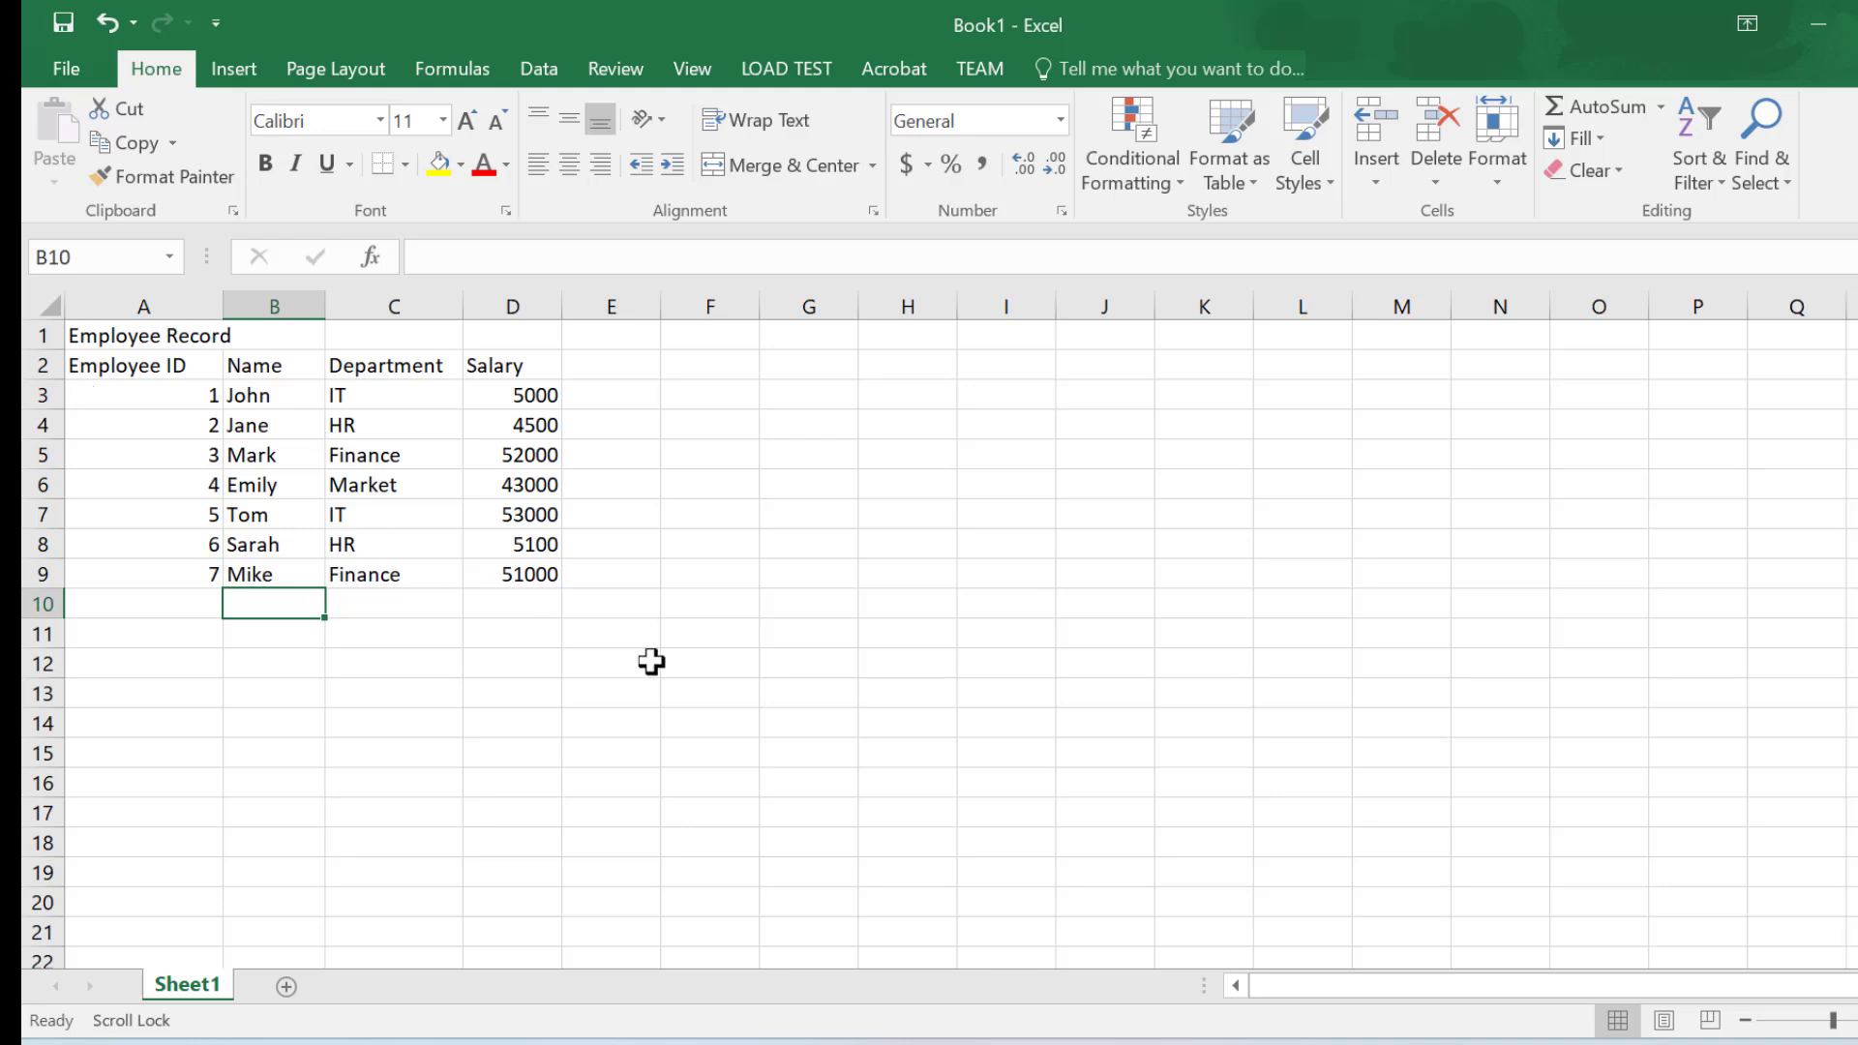
- Merge and center the Employee Record title across A1:D1
click(1481, 1038)
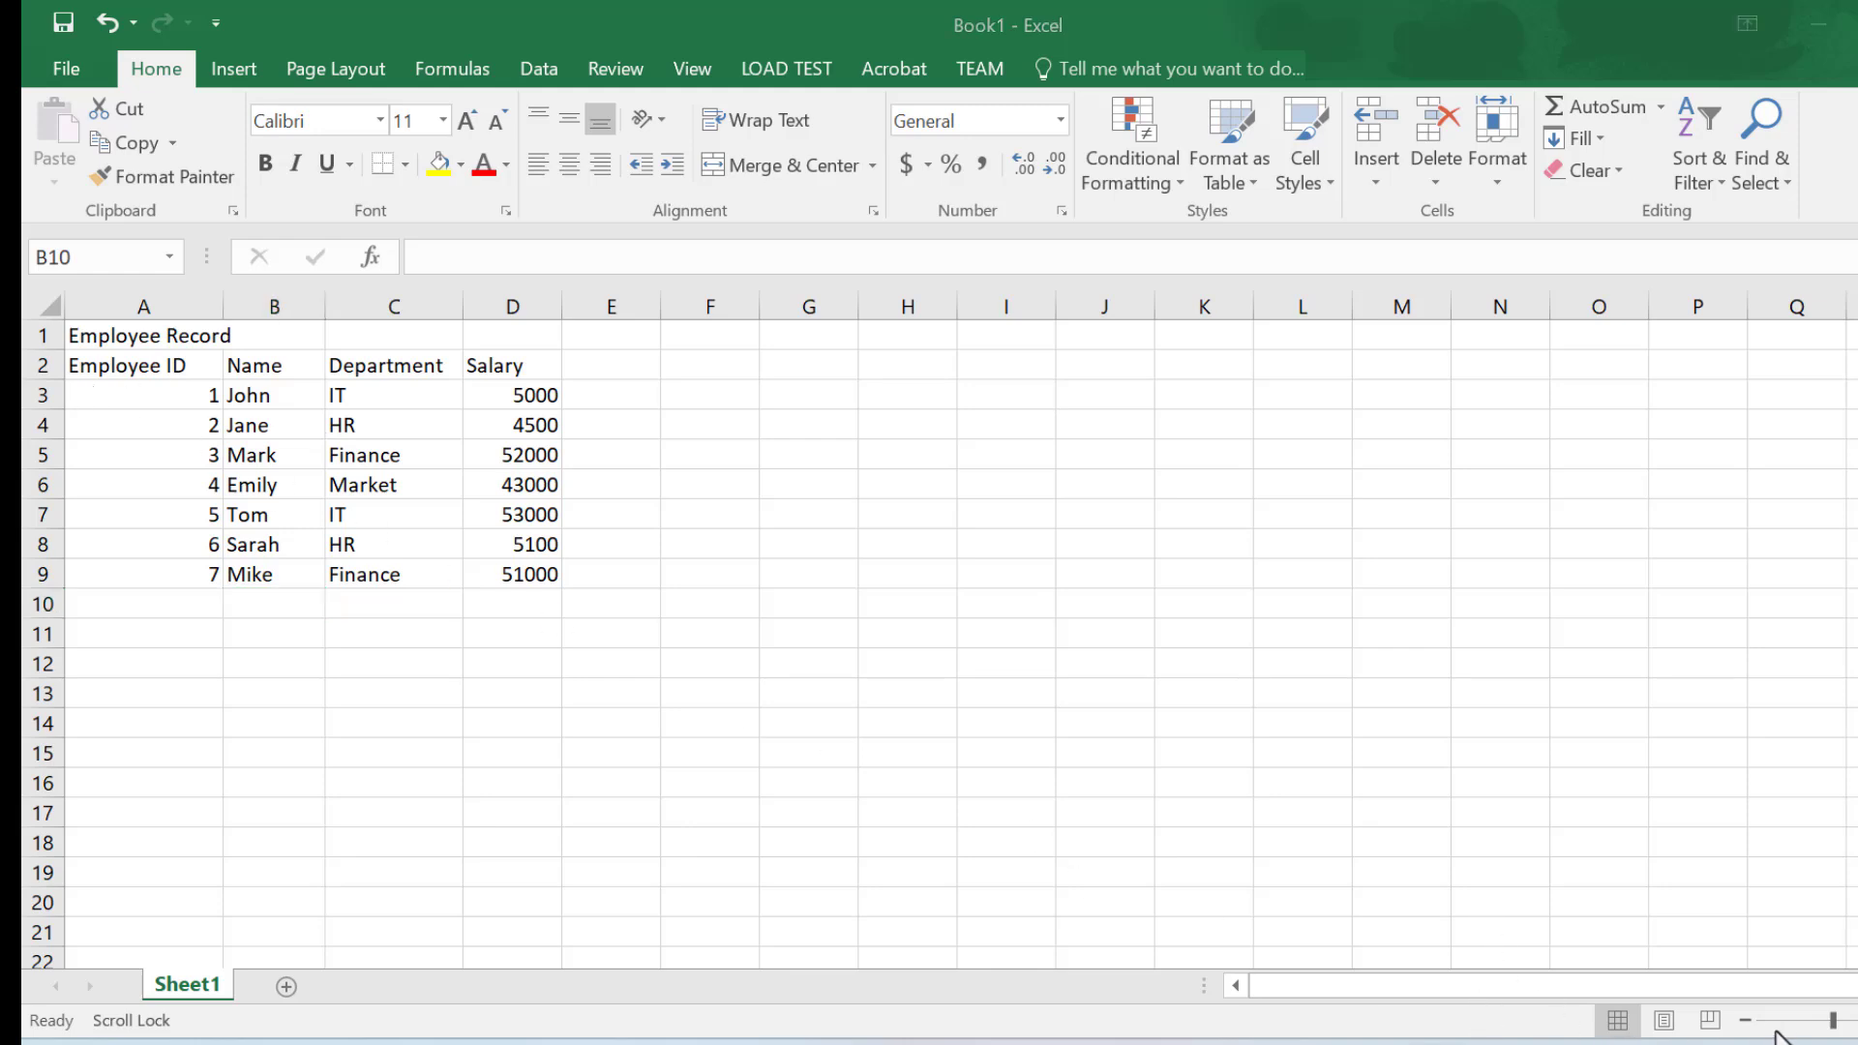
click(1835, 1026)
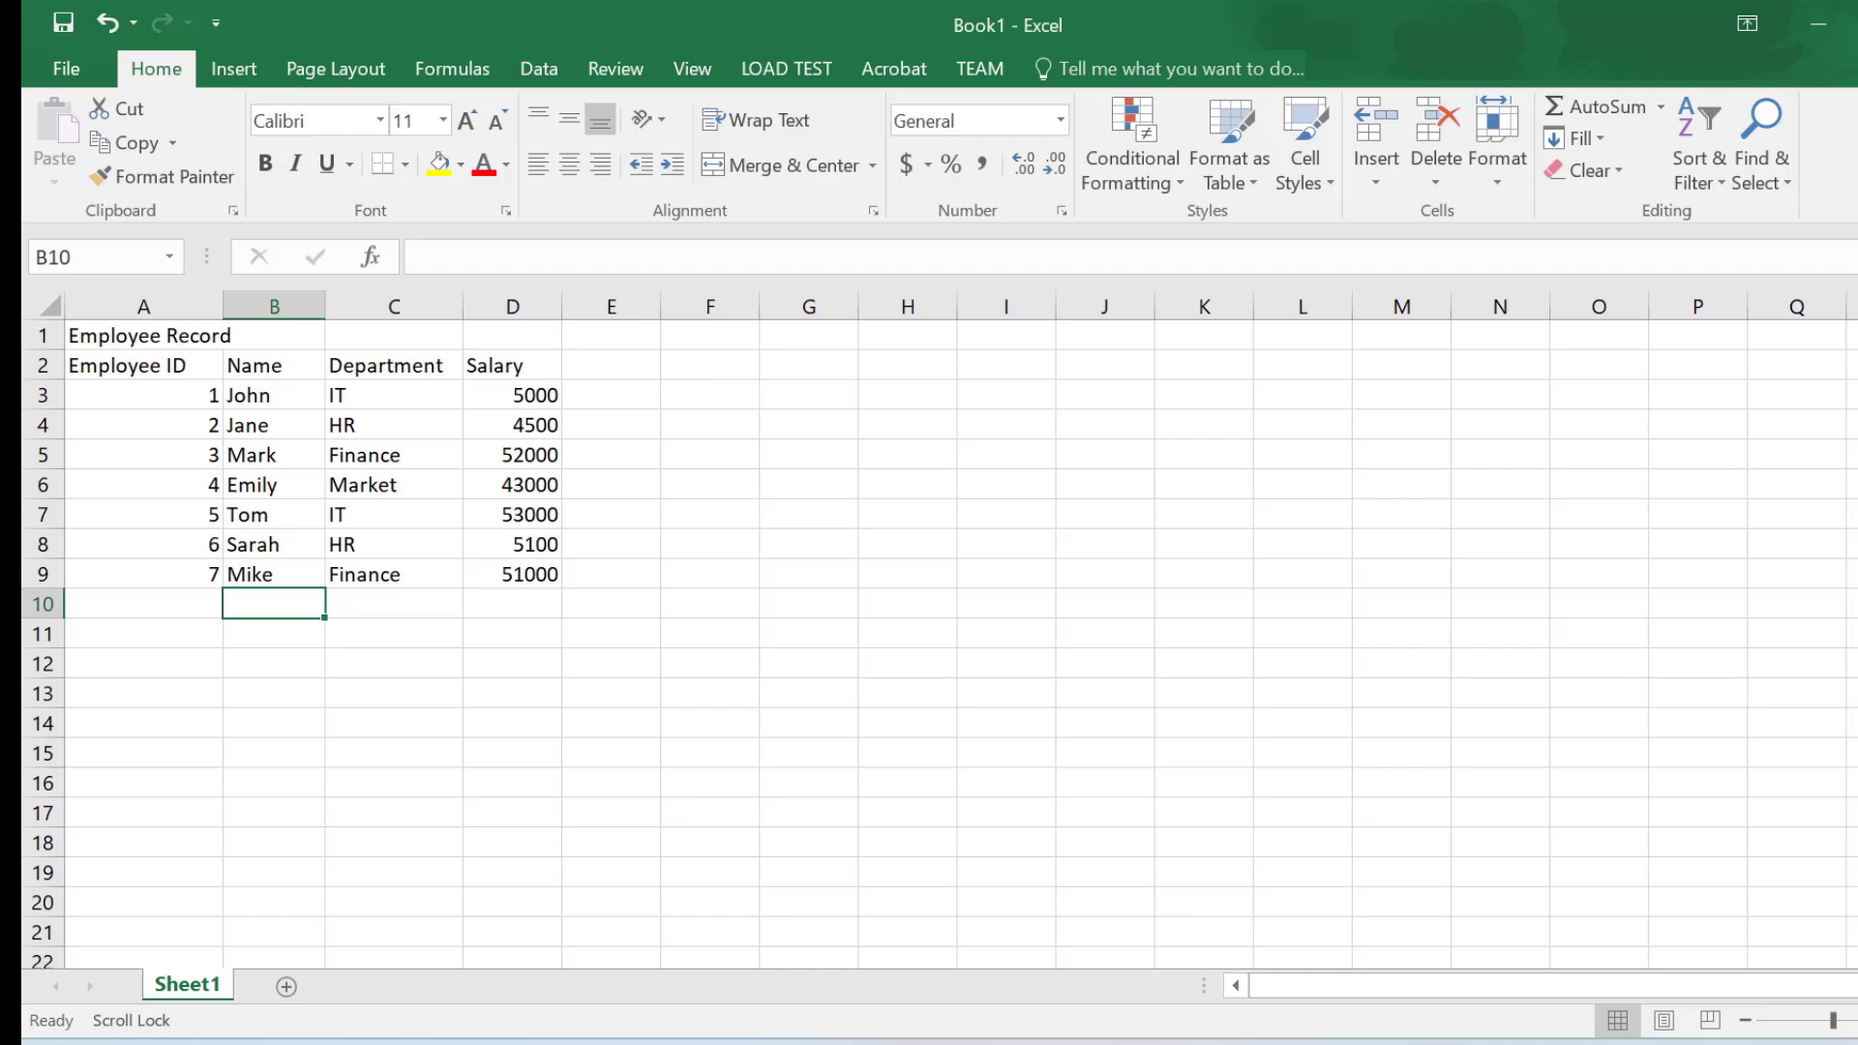
drag(1833, 1021, 1839, 1022)
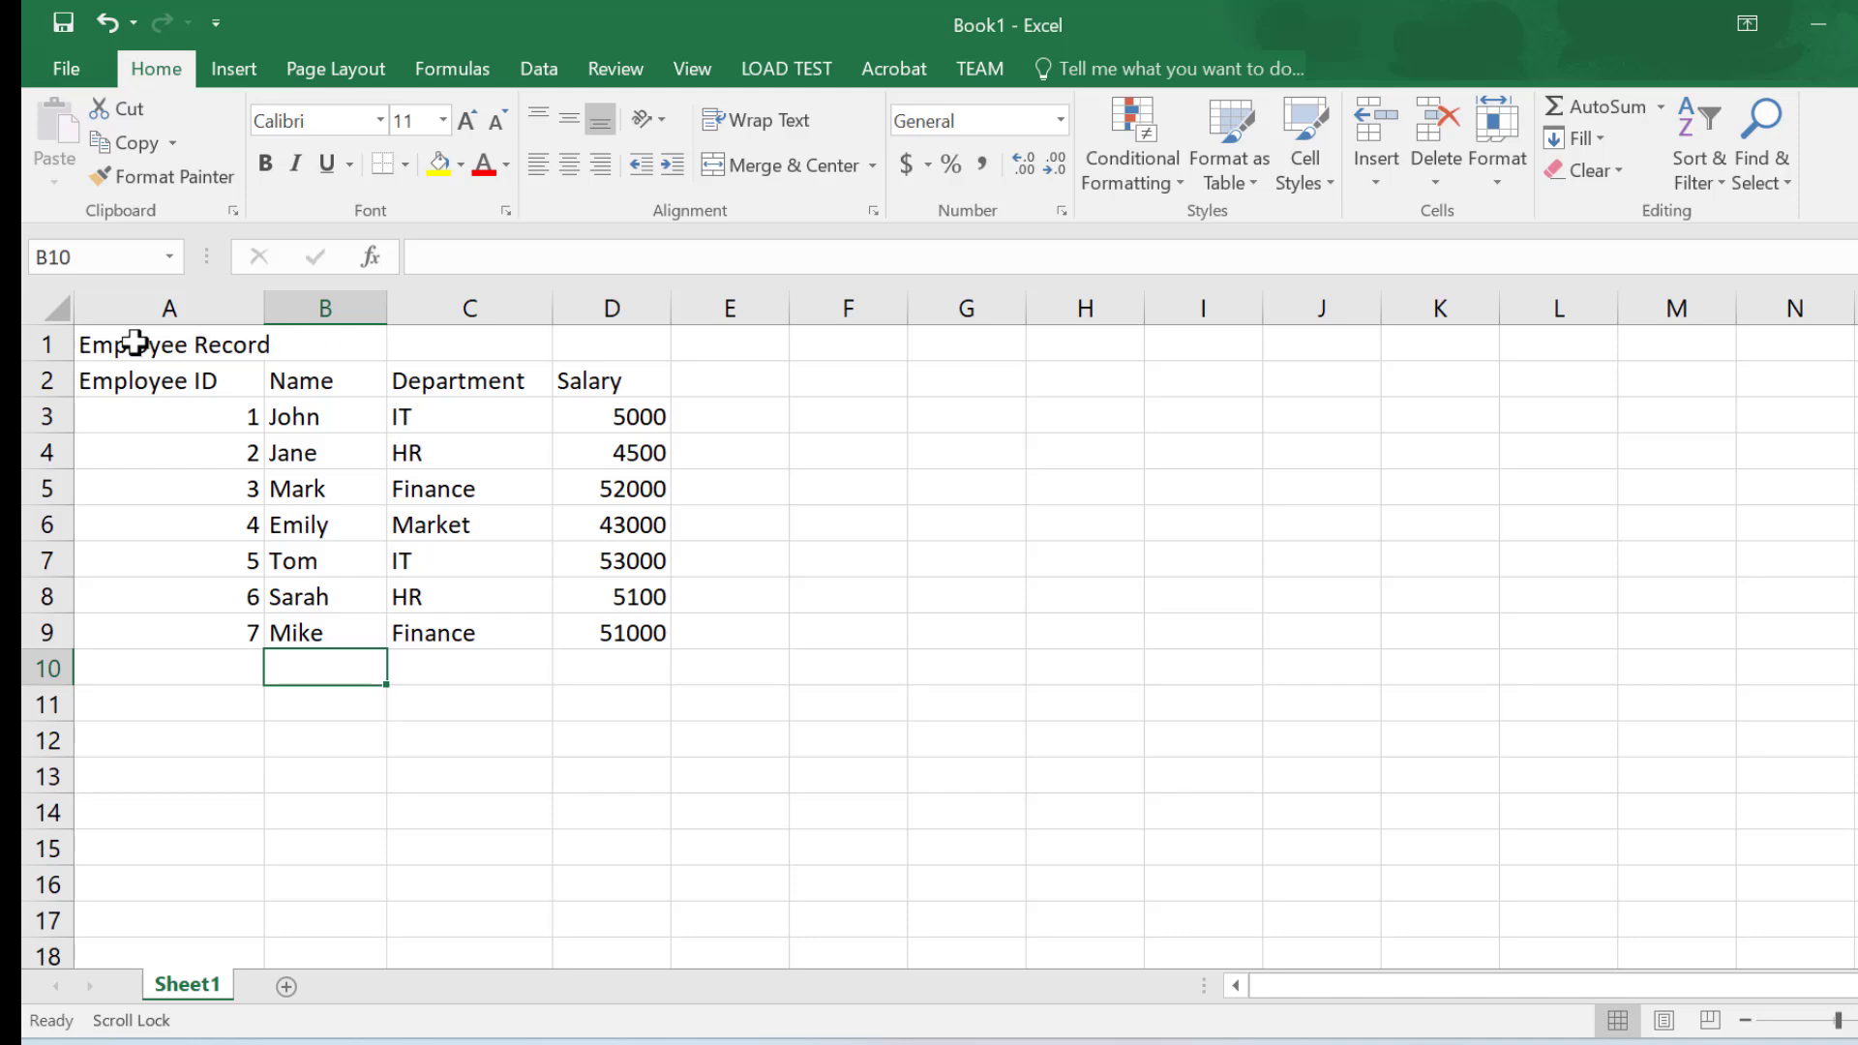
click(97, 347)
drag(97, 346, 597, 358)
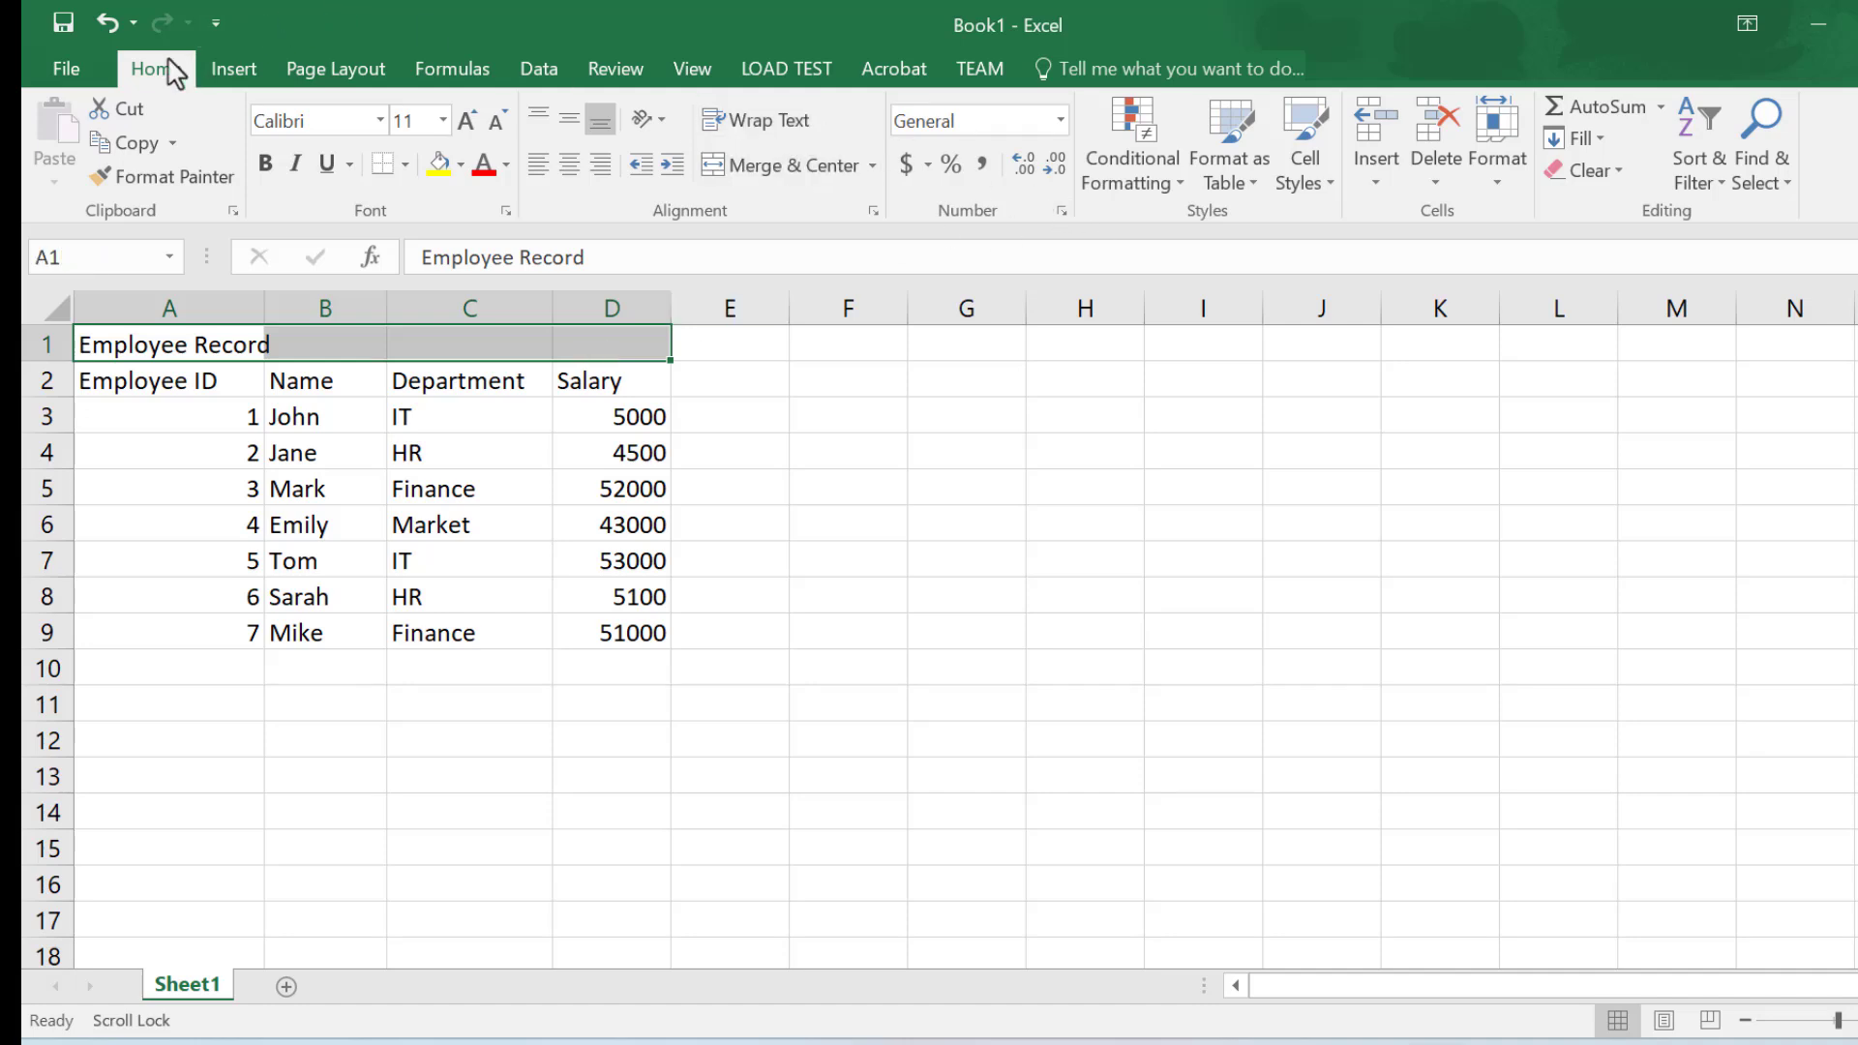
click(755, 165)
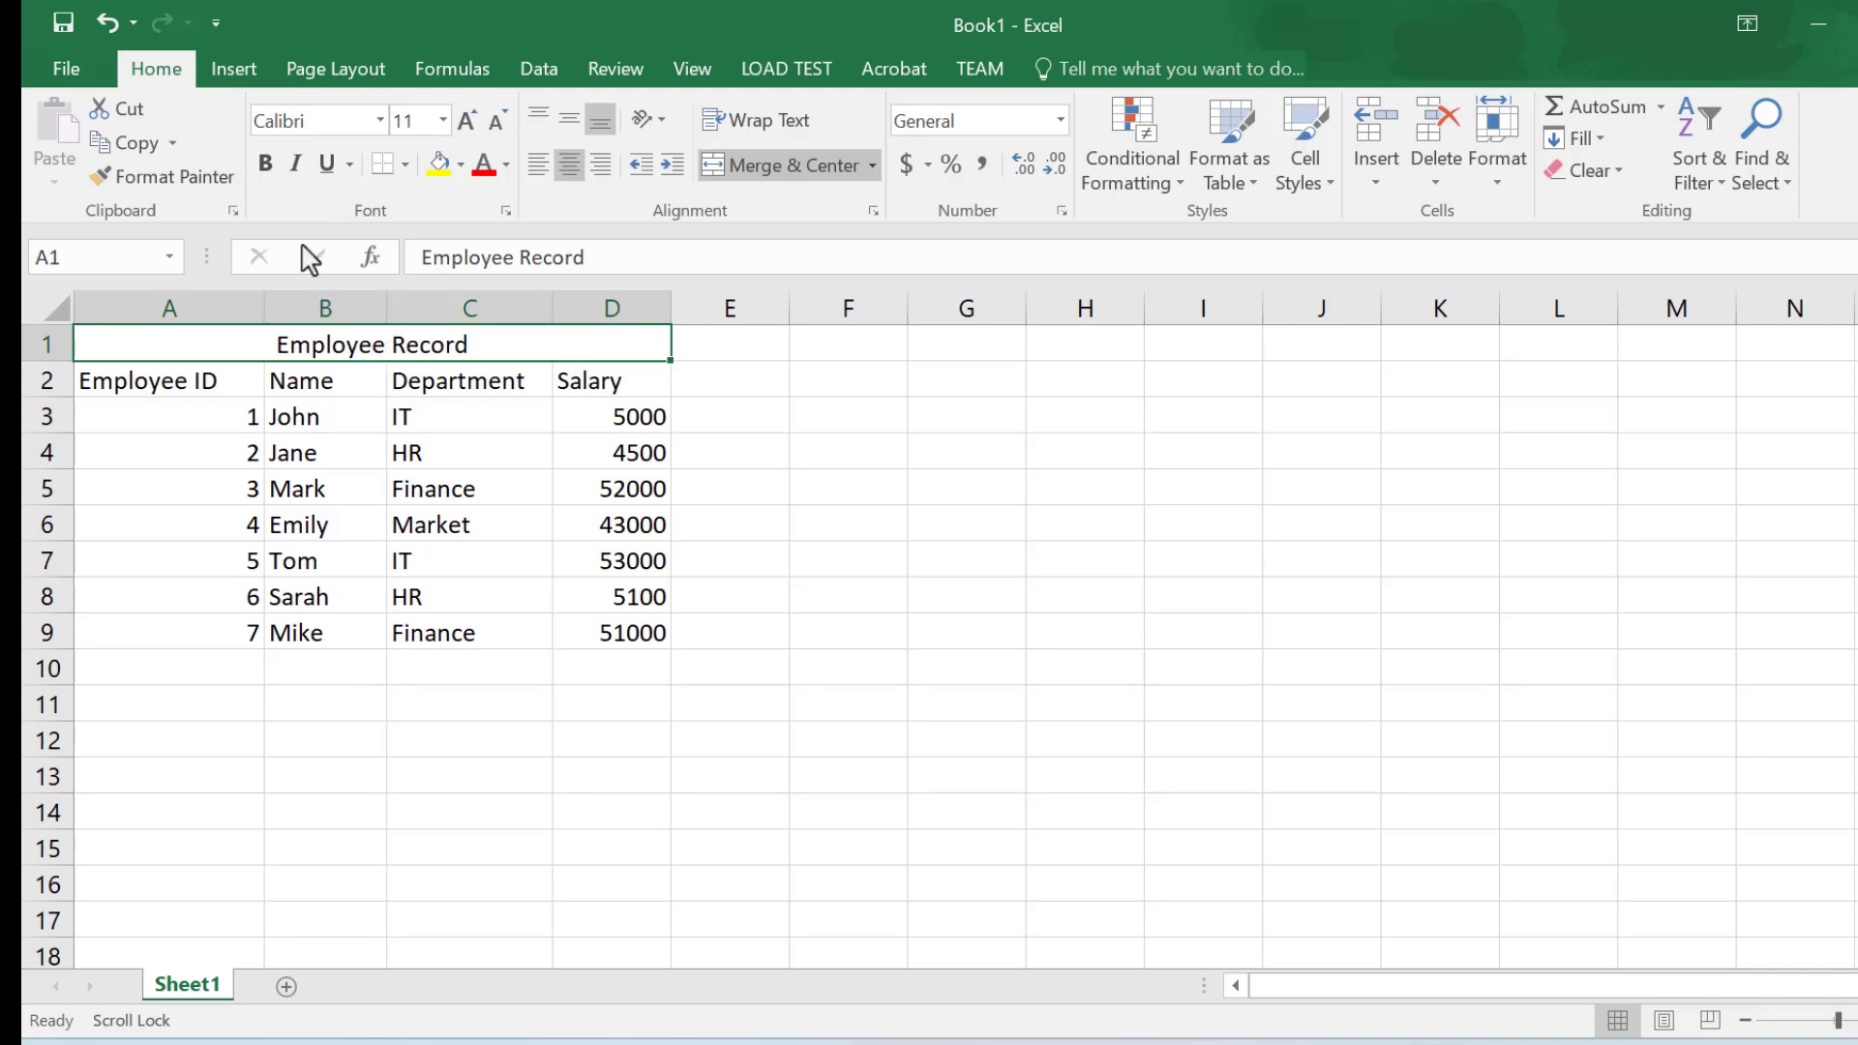
- Make the merged title bold at font size 14 and bold the column headings in A2:D2
click(264, 167)
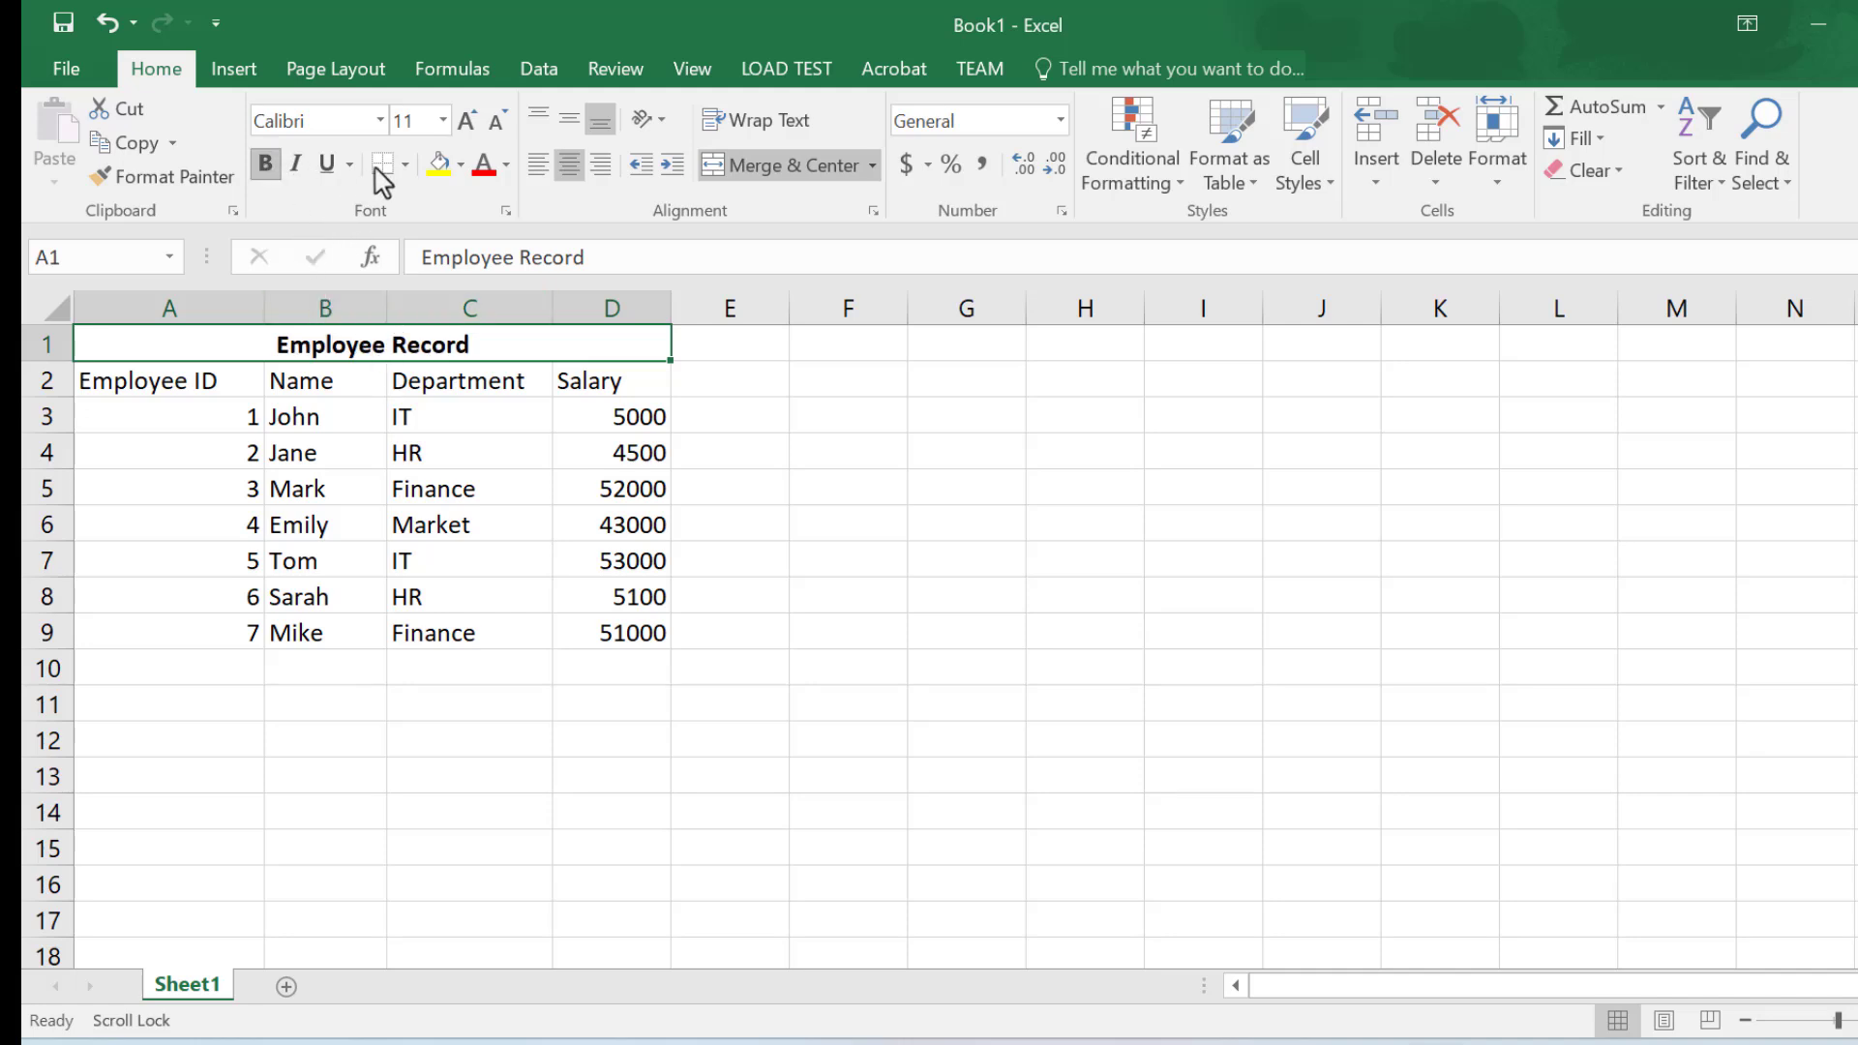
click(443, 120)
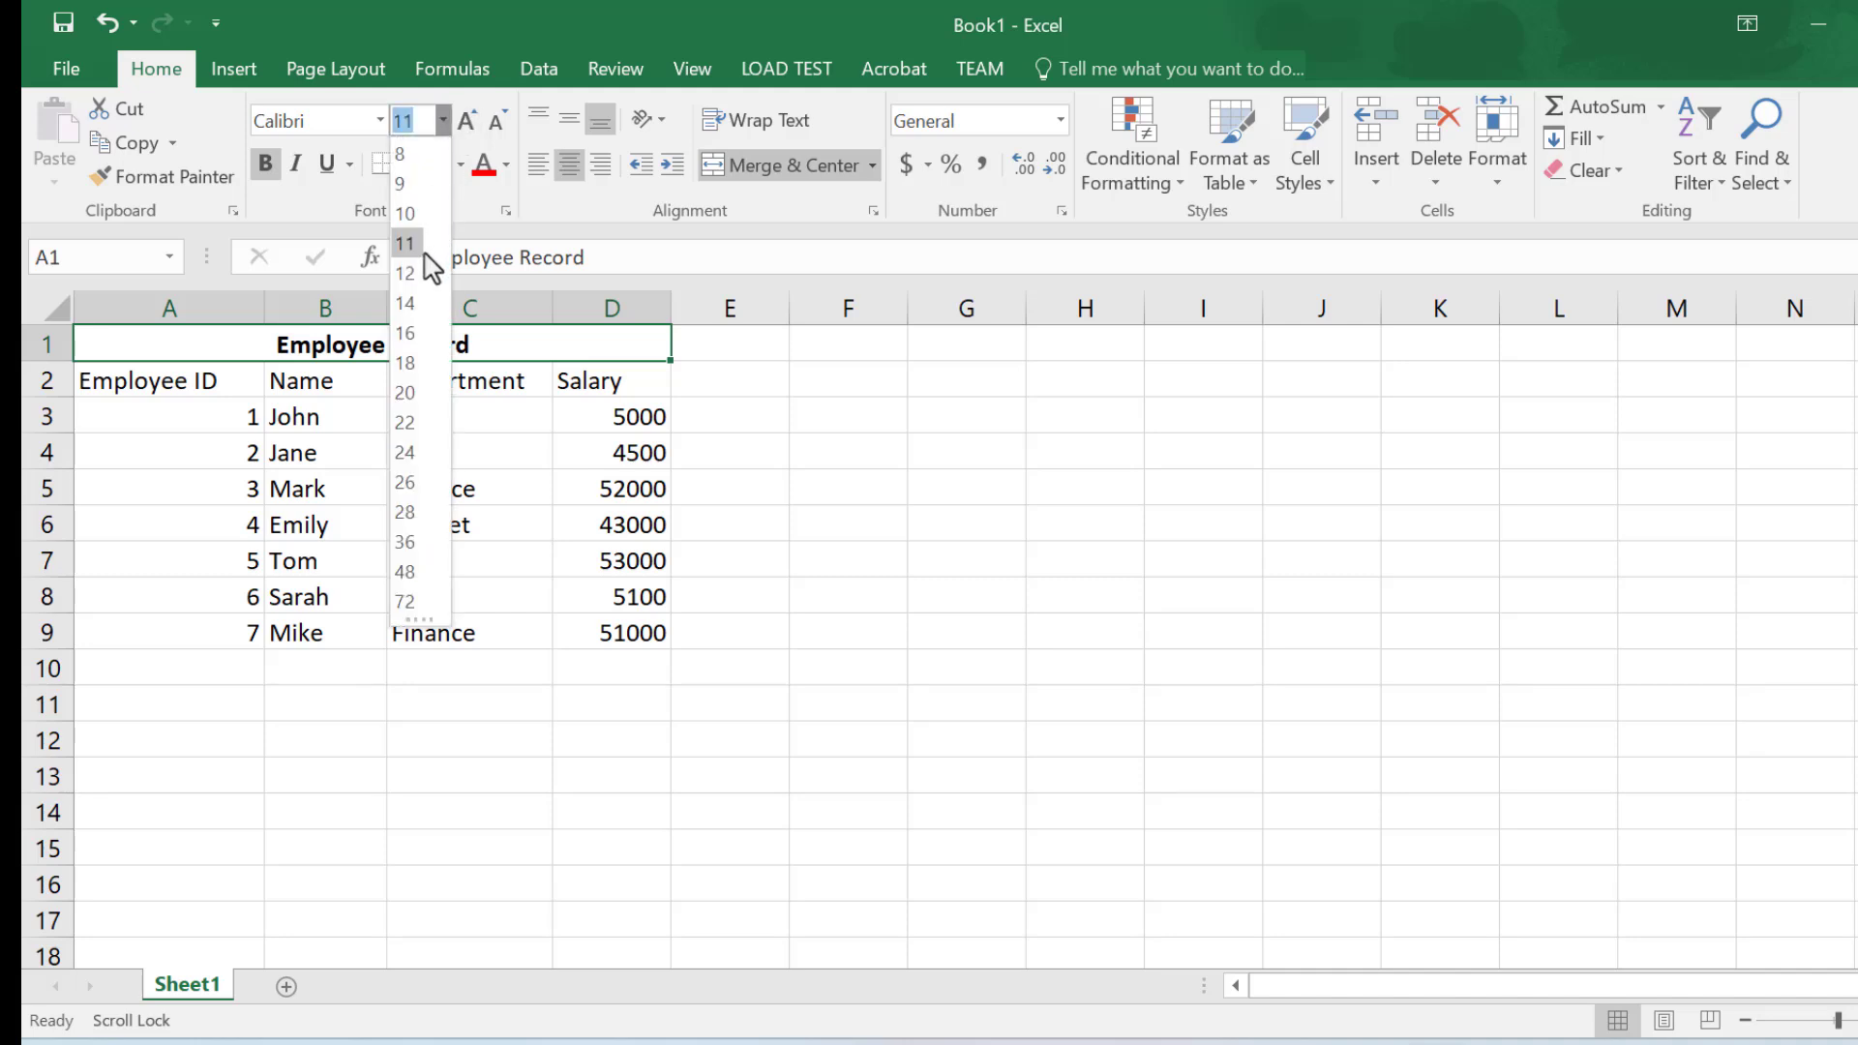
click(411, 303)
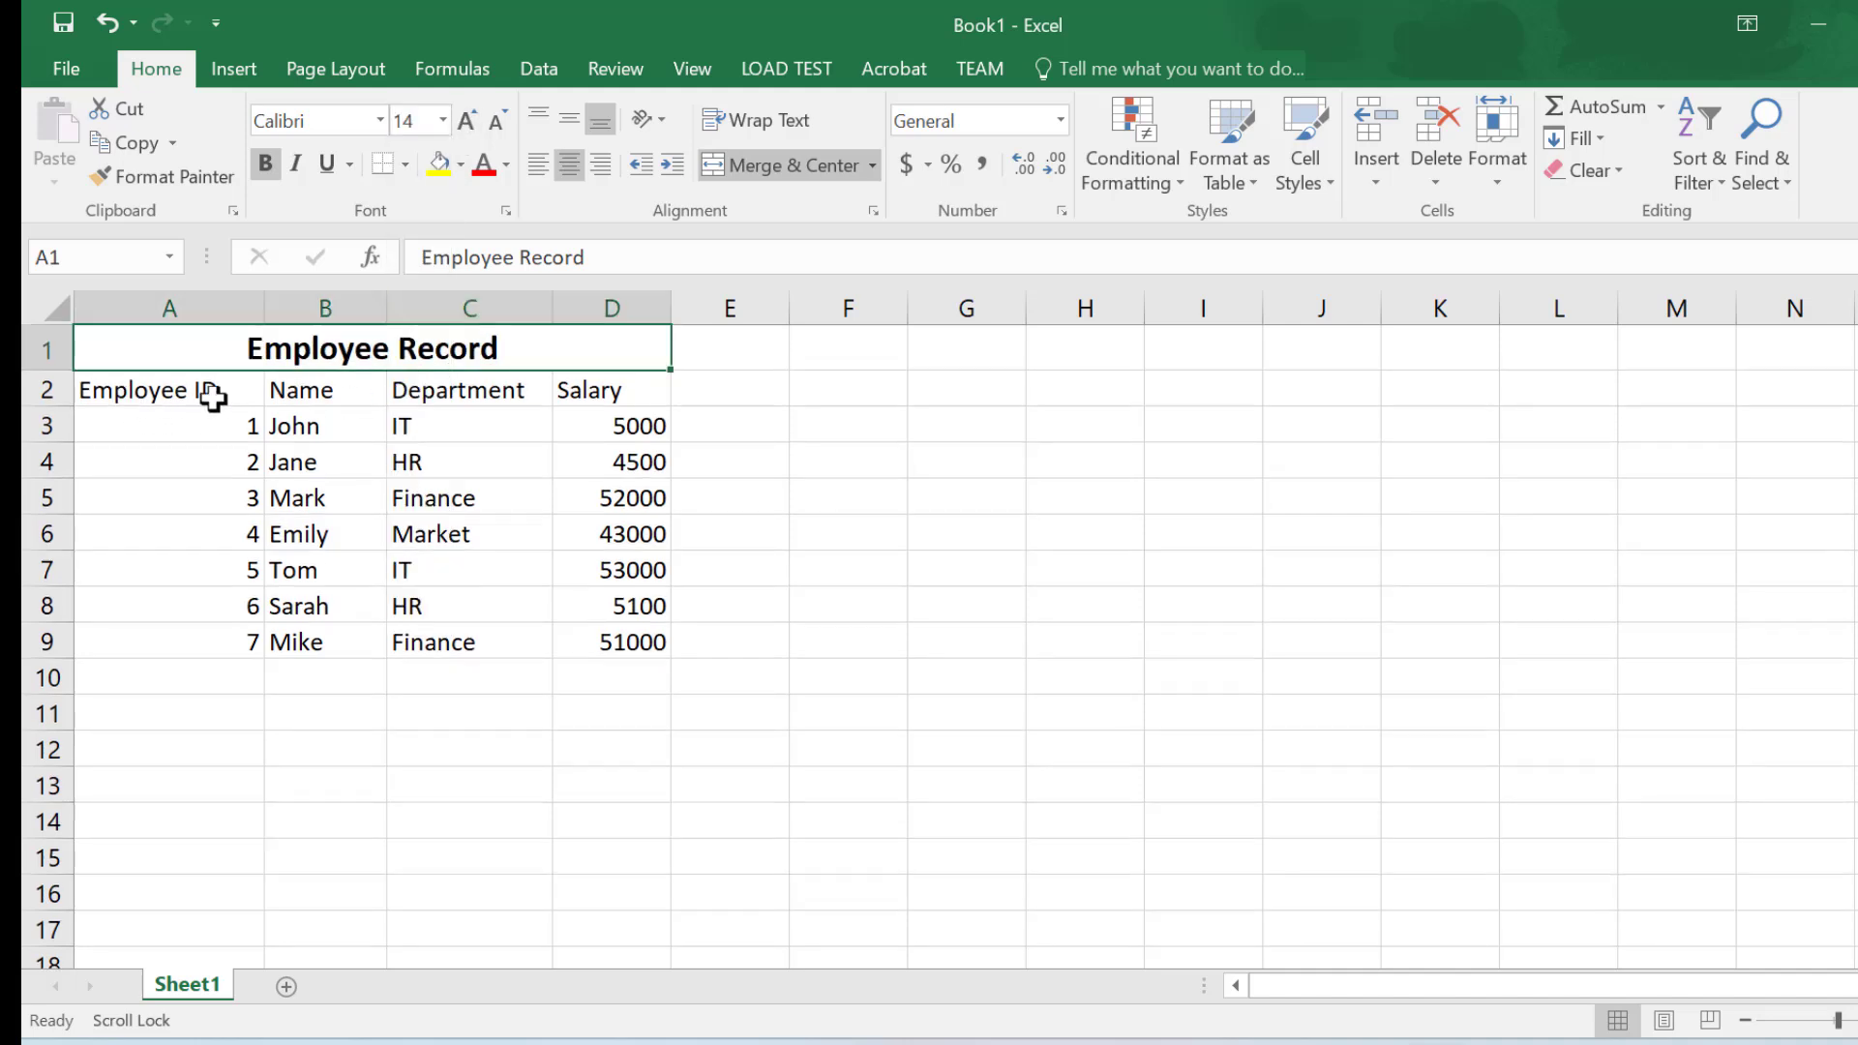
drag(213, 399, 582, 402)
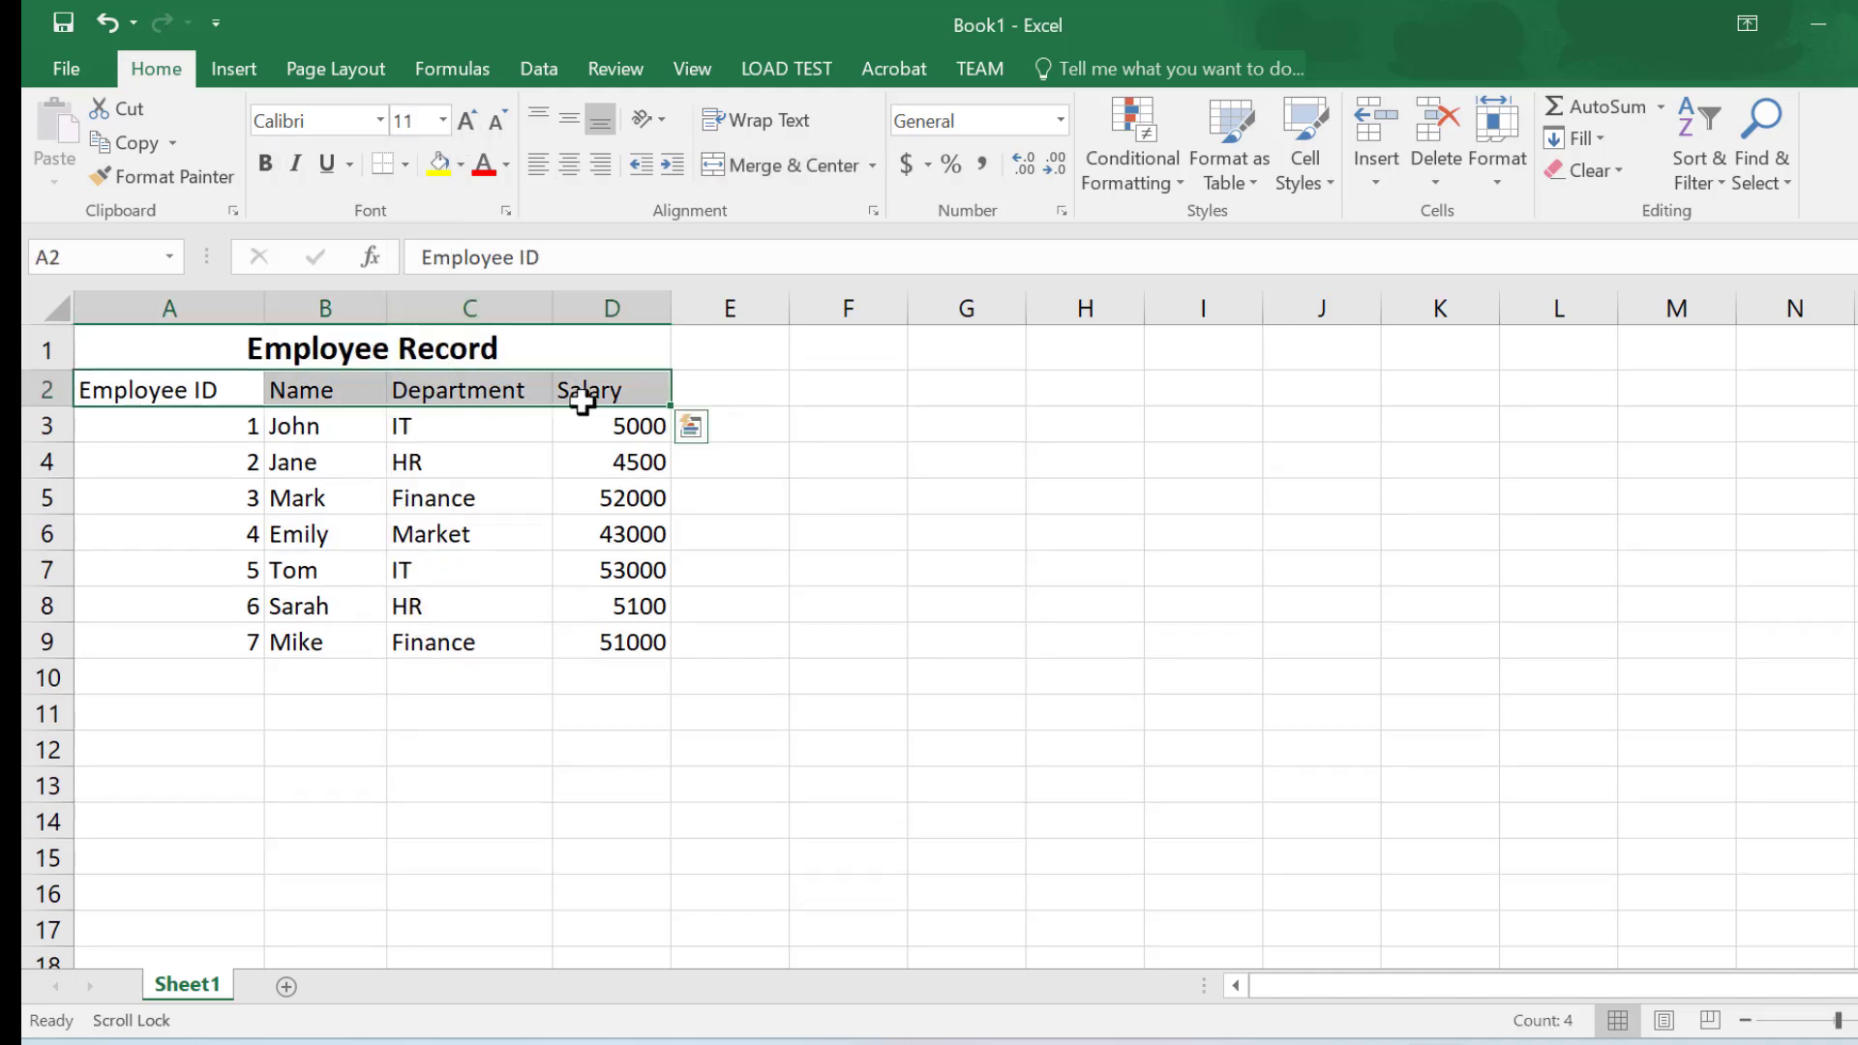
click(268, 166)
- Fill the title cell with light blue and the column headings in A2:D2 with light orange
click(507, 351)
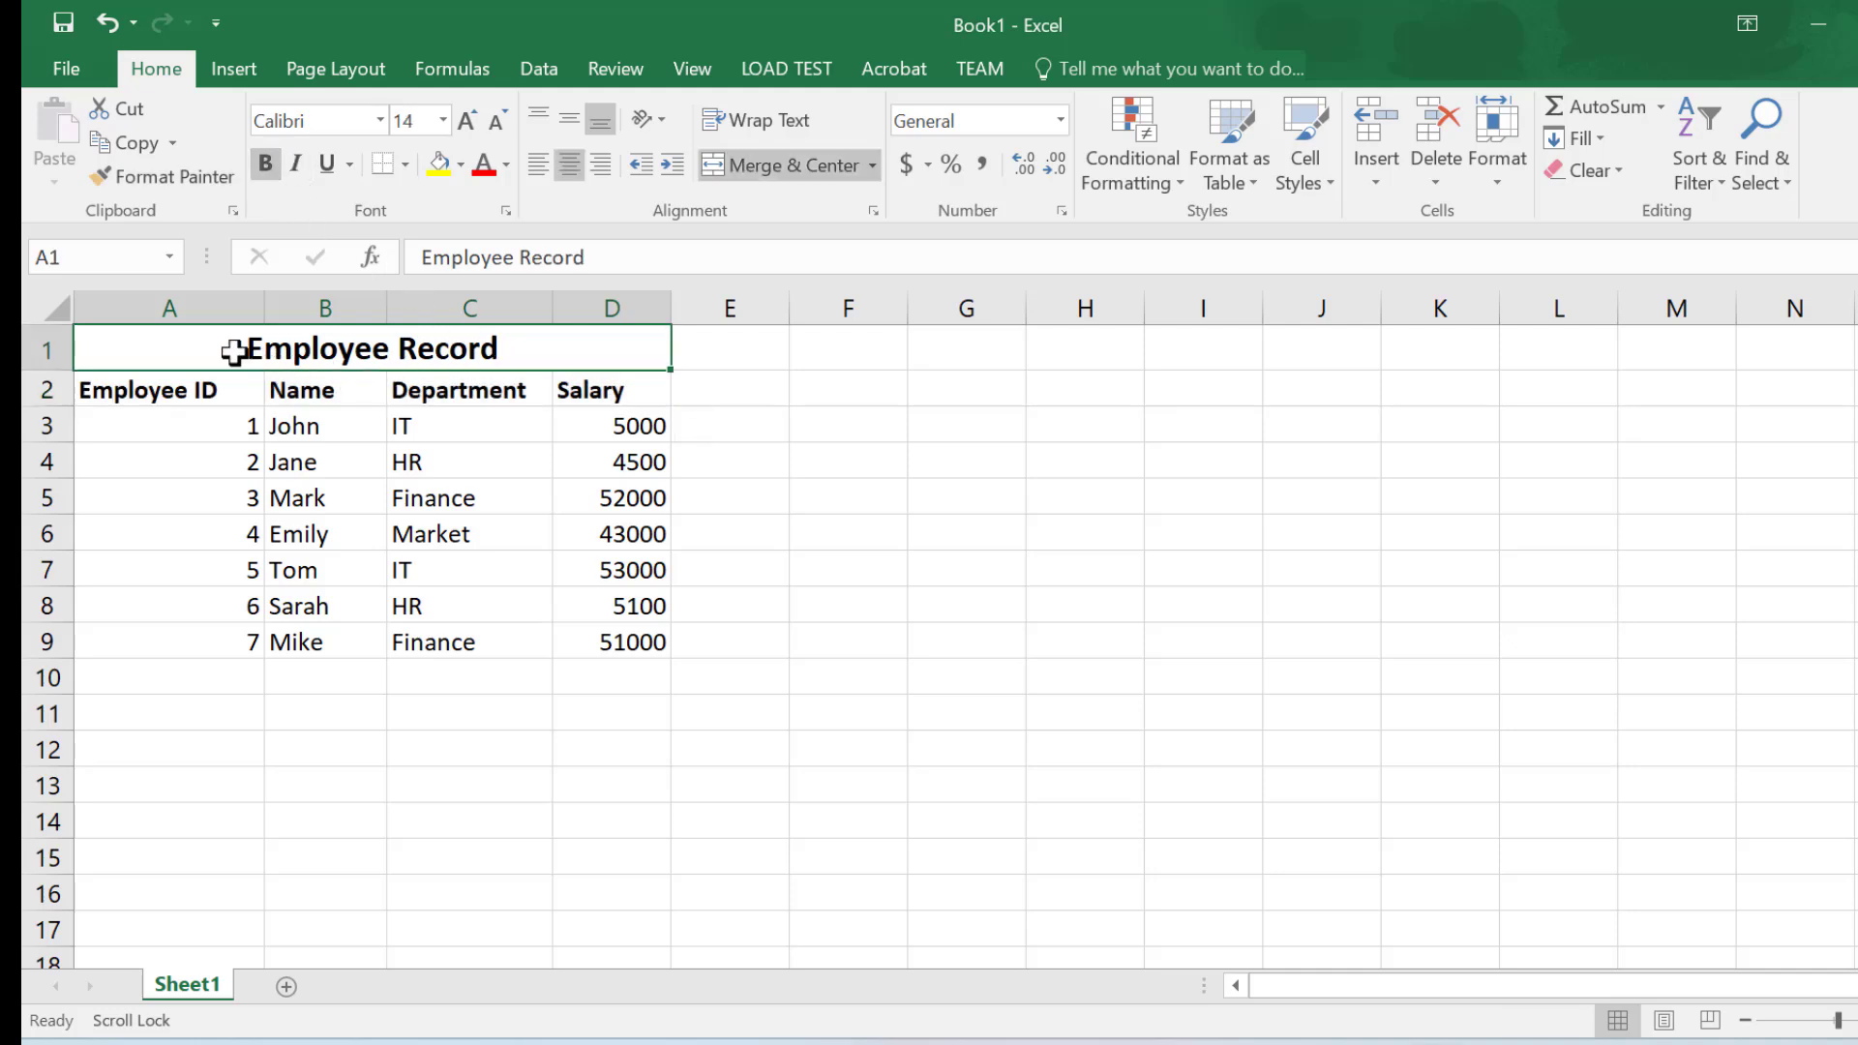
click(462, 165)
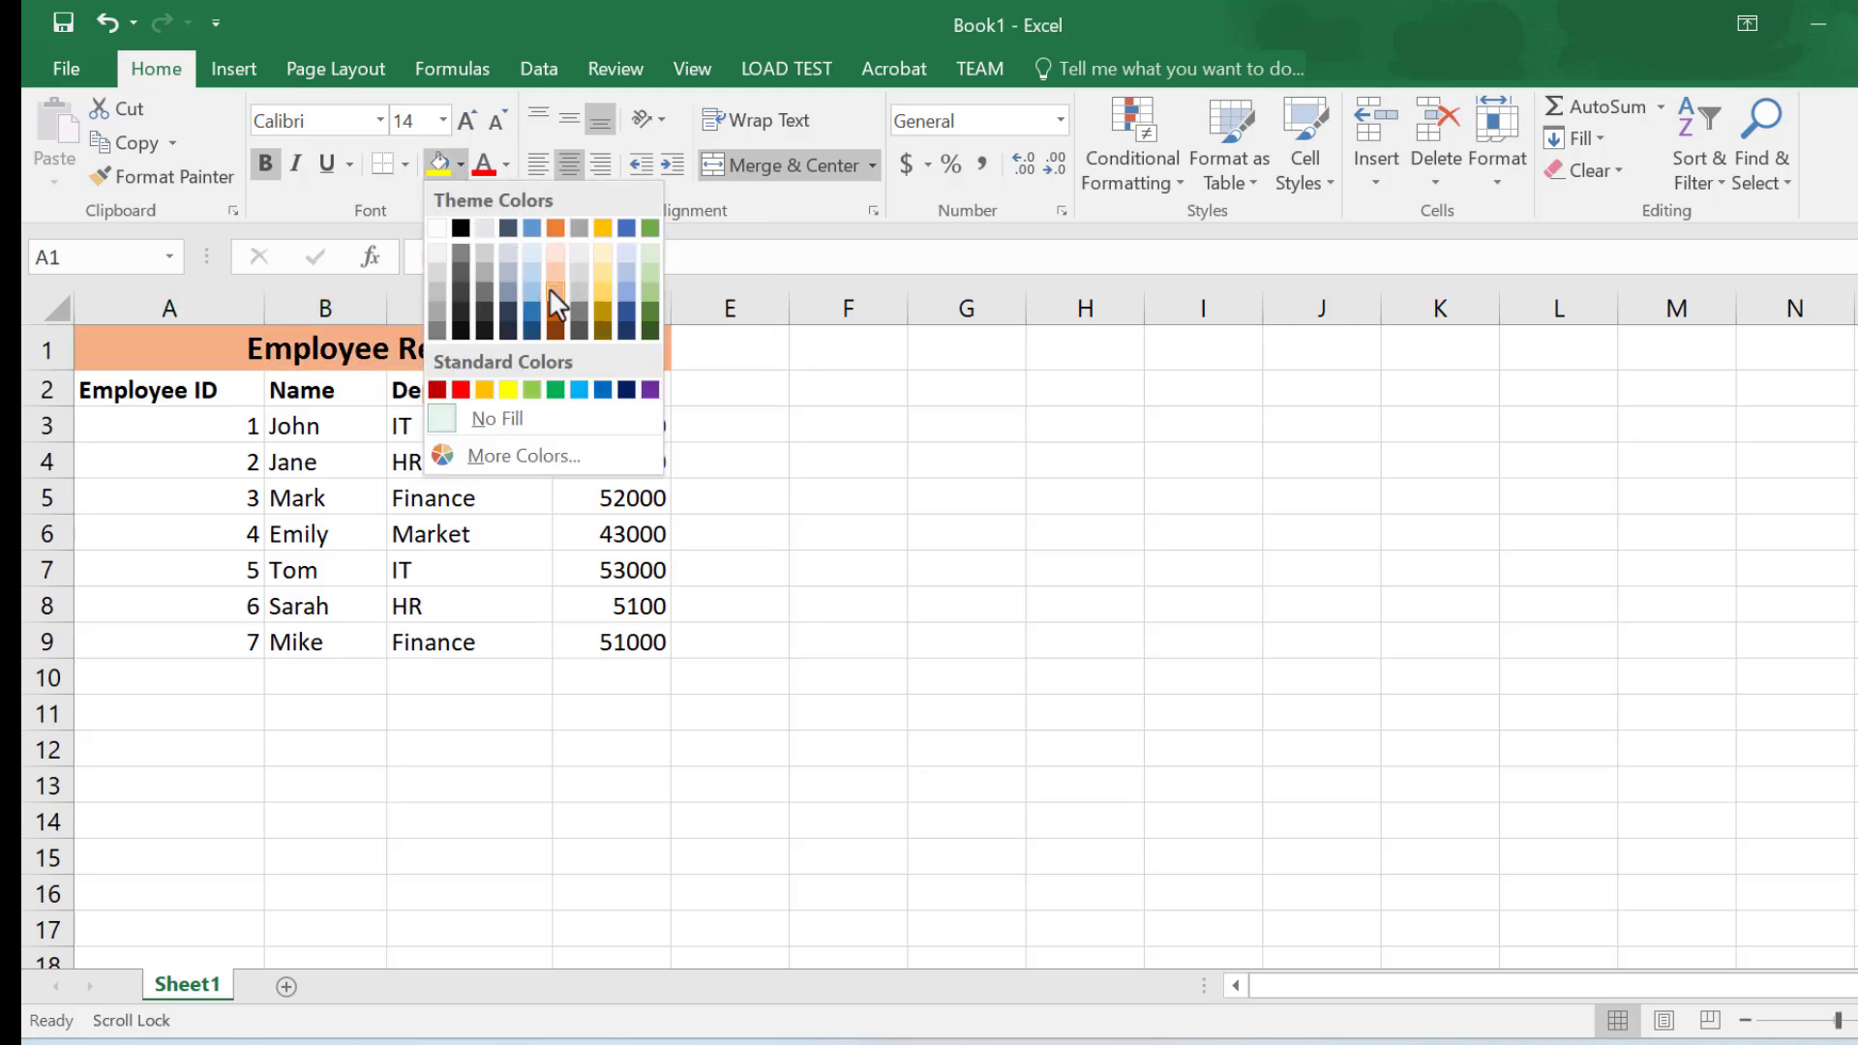
click(628, 274)
drag(145, 390, 601, 385)
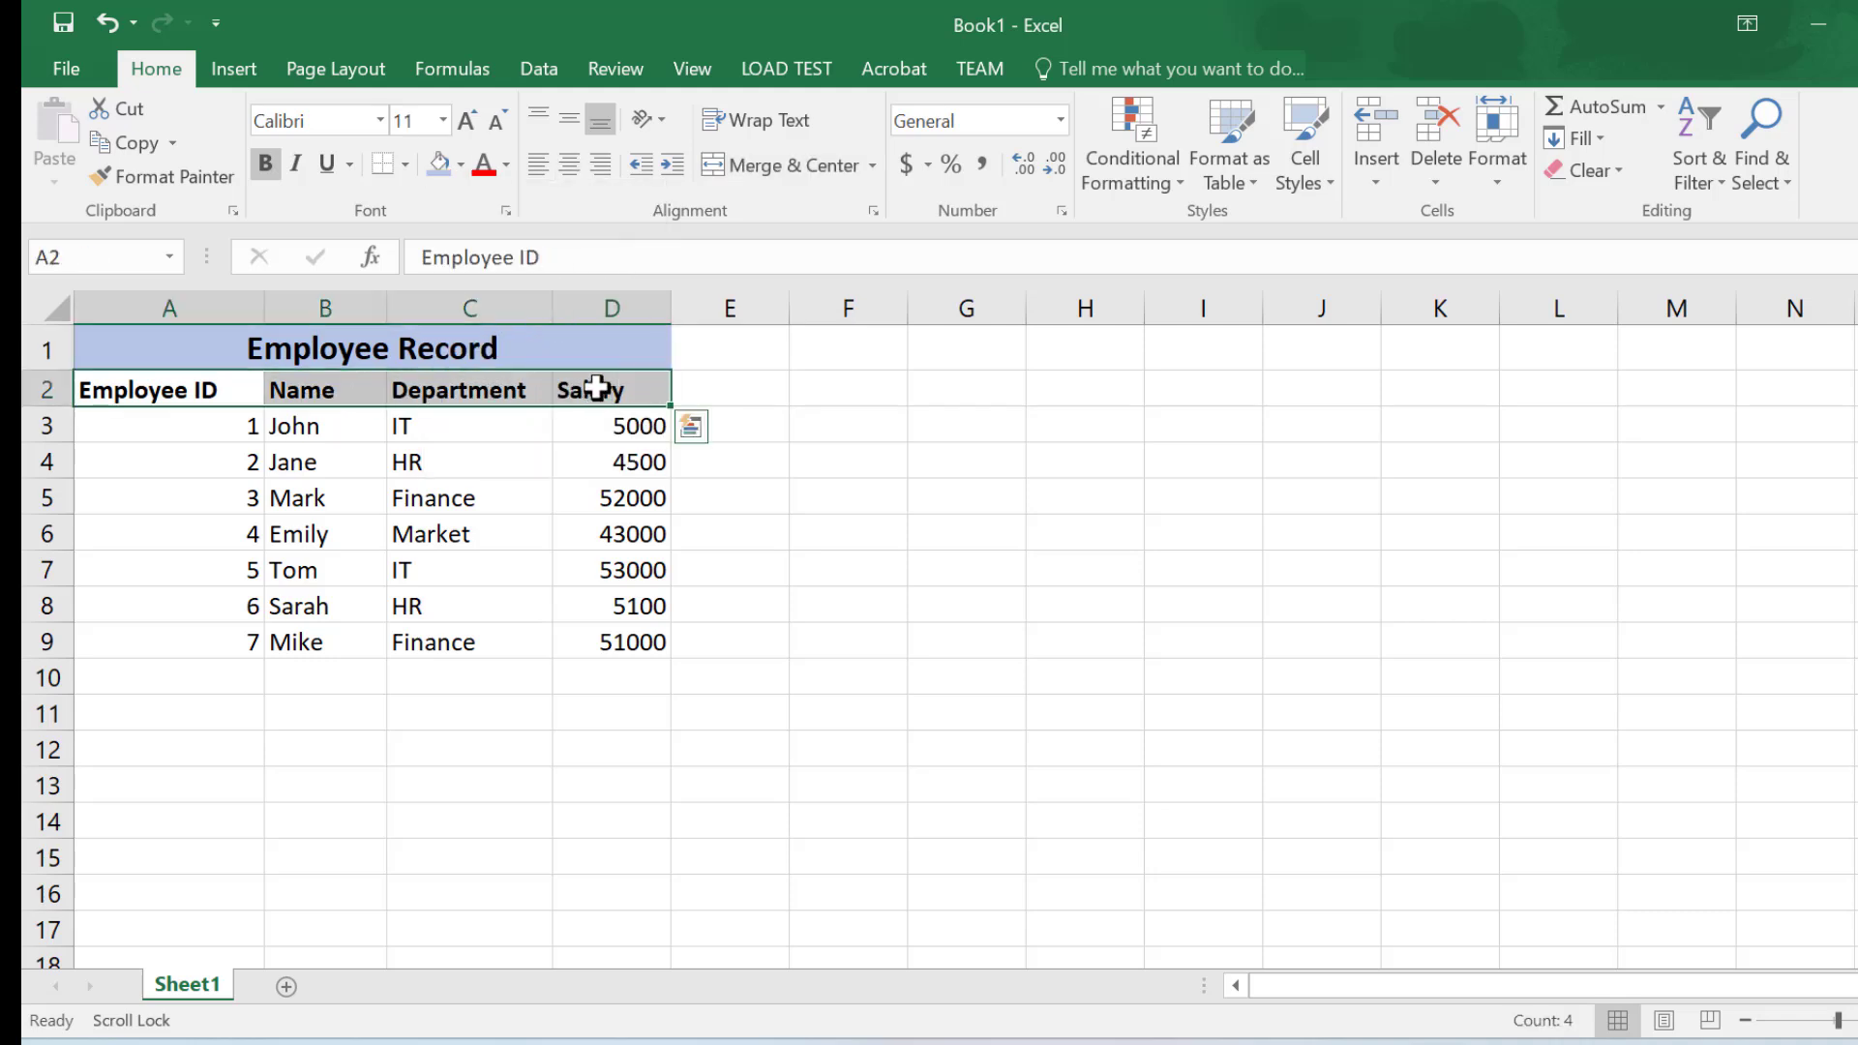
click(461, 167)
click(562, 271)
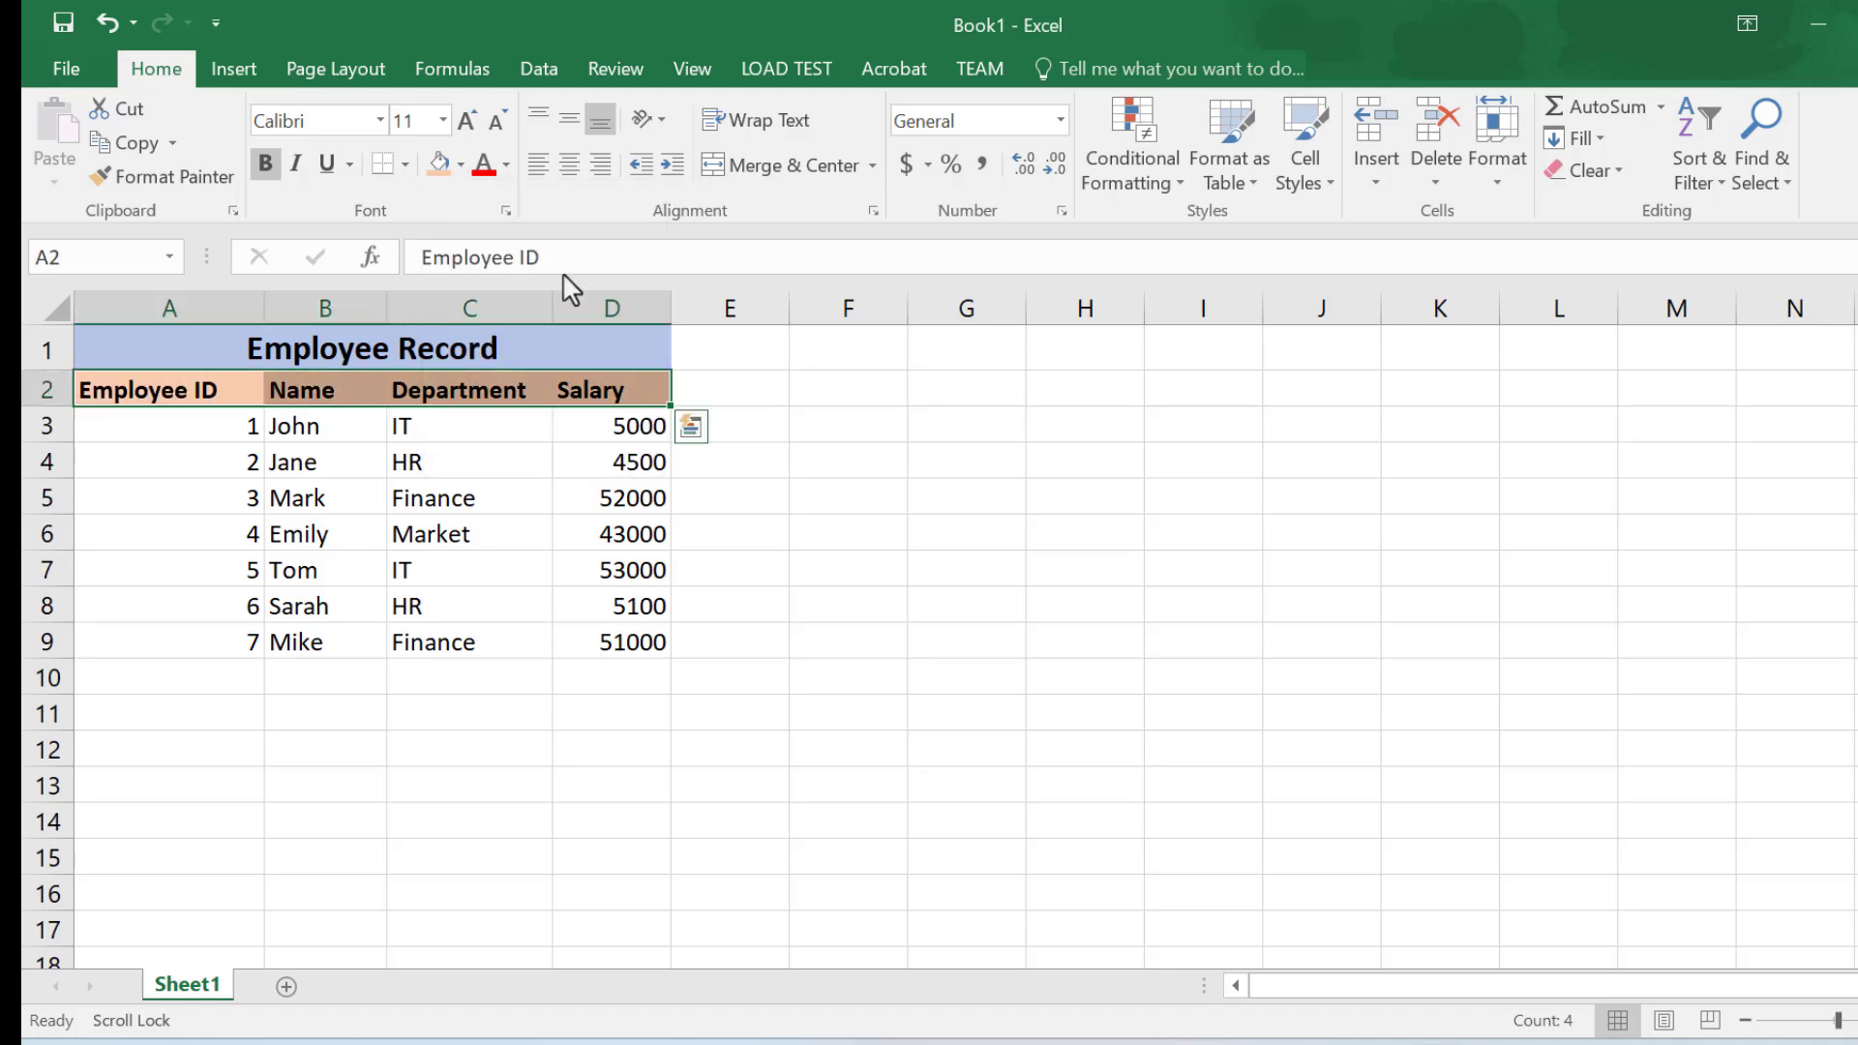
- Enter the label Total in A10 and fill A10:D10 with the light orange used for the headings
click(188, 671)
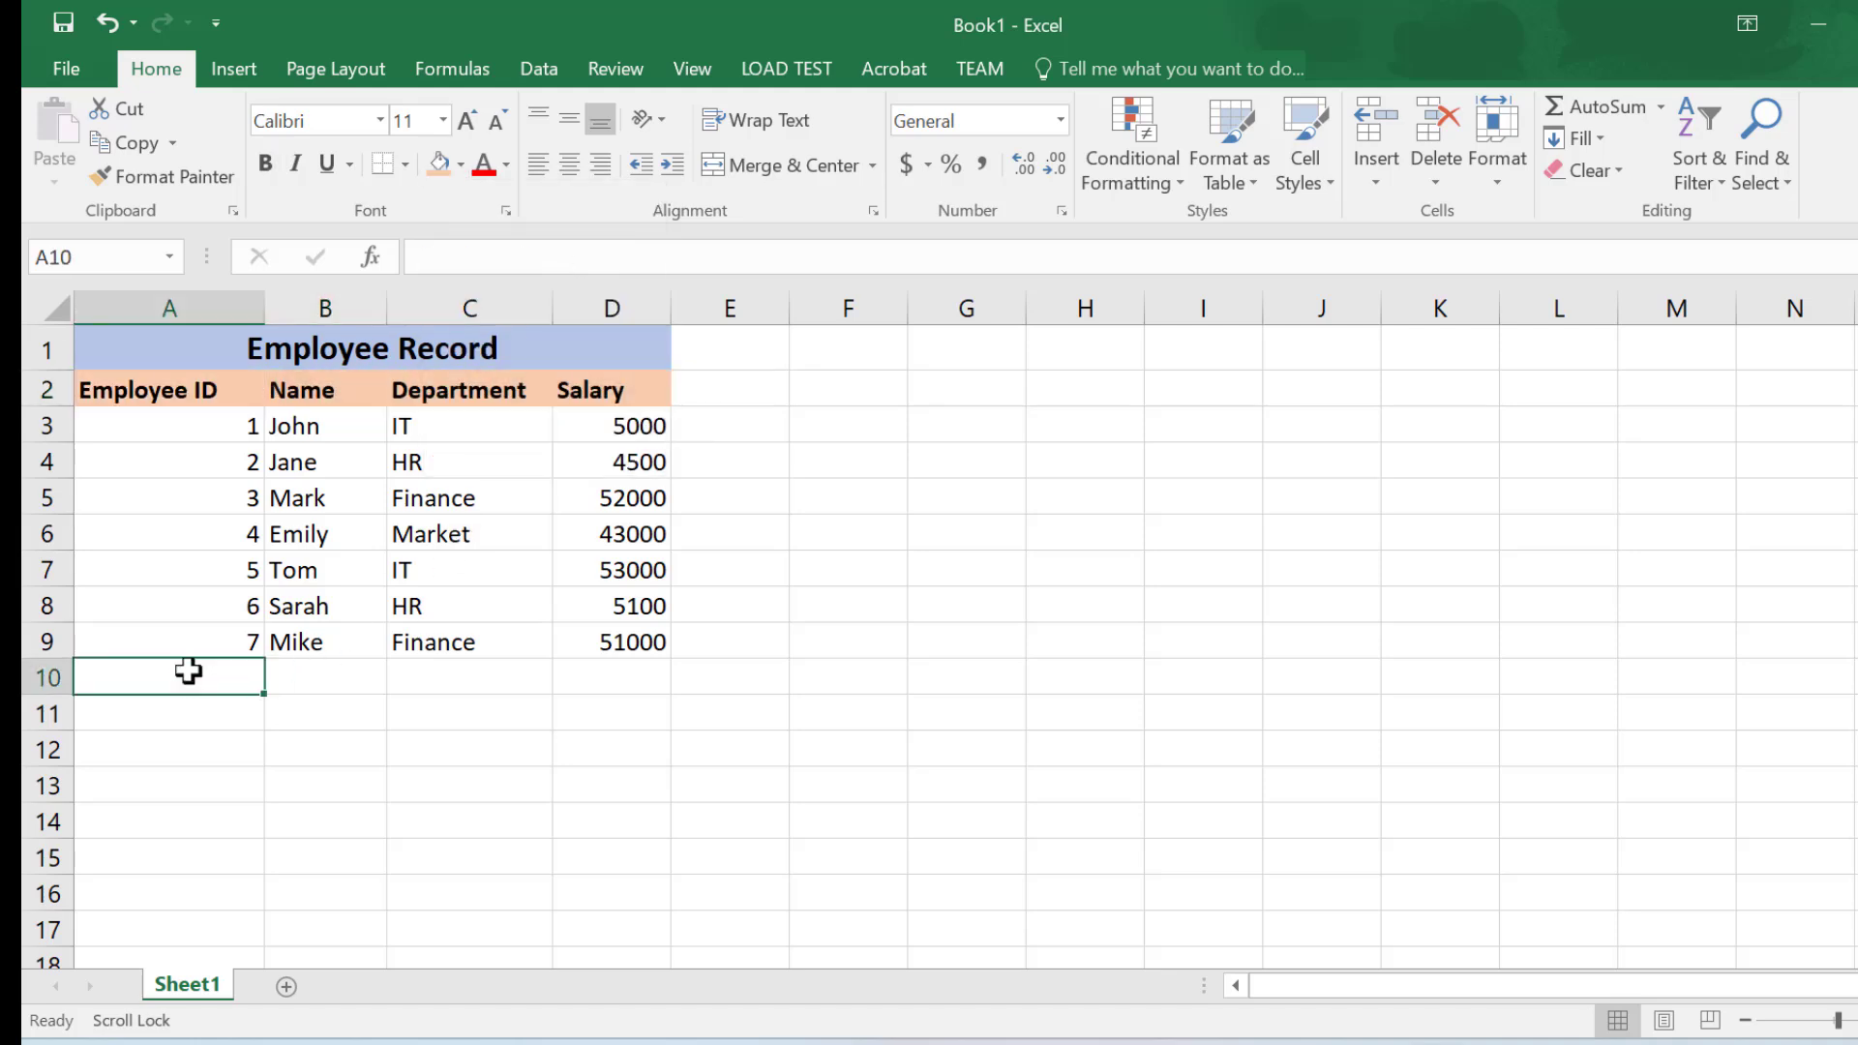
text(Total)
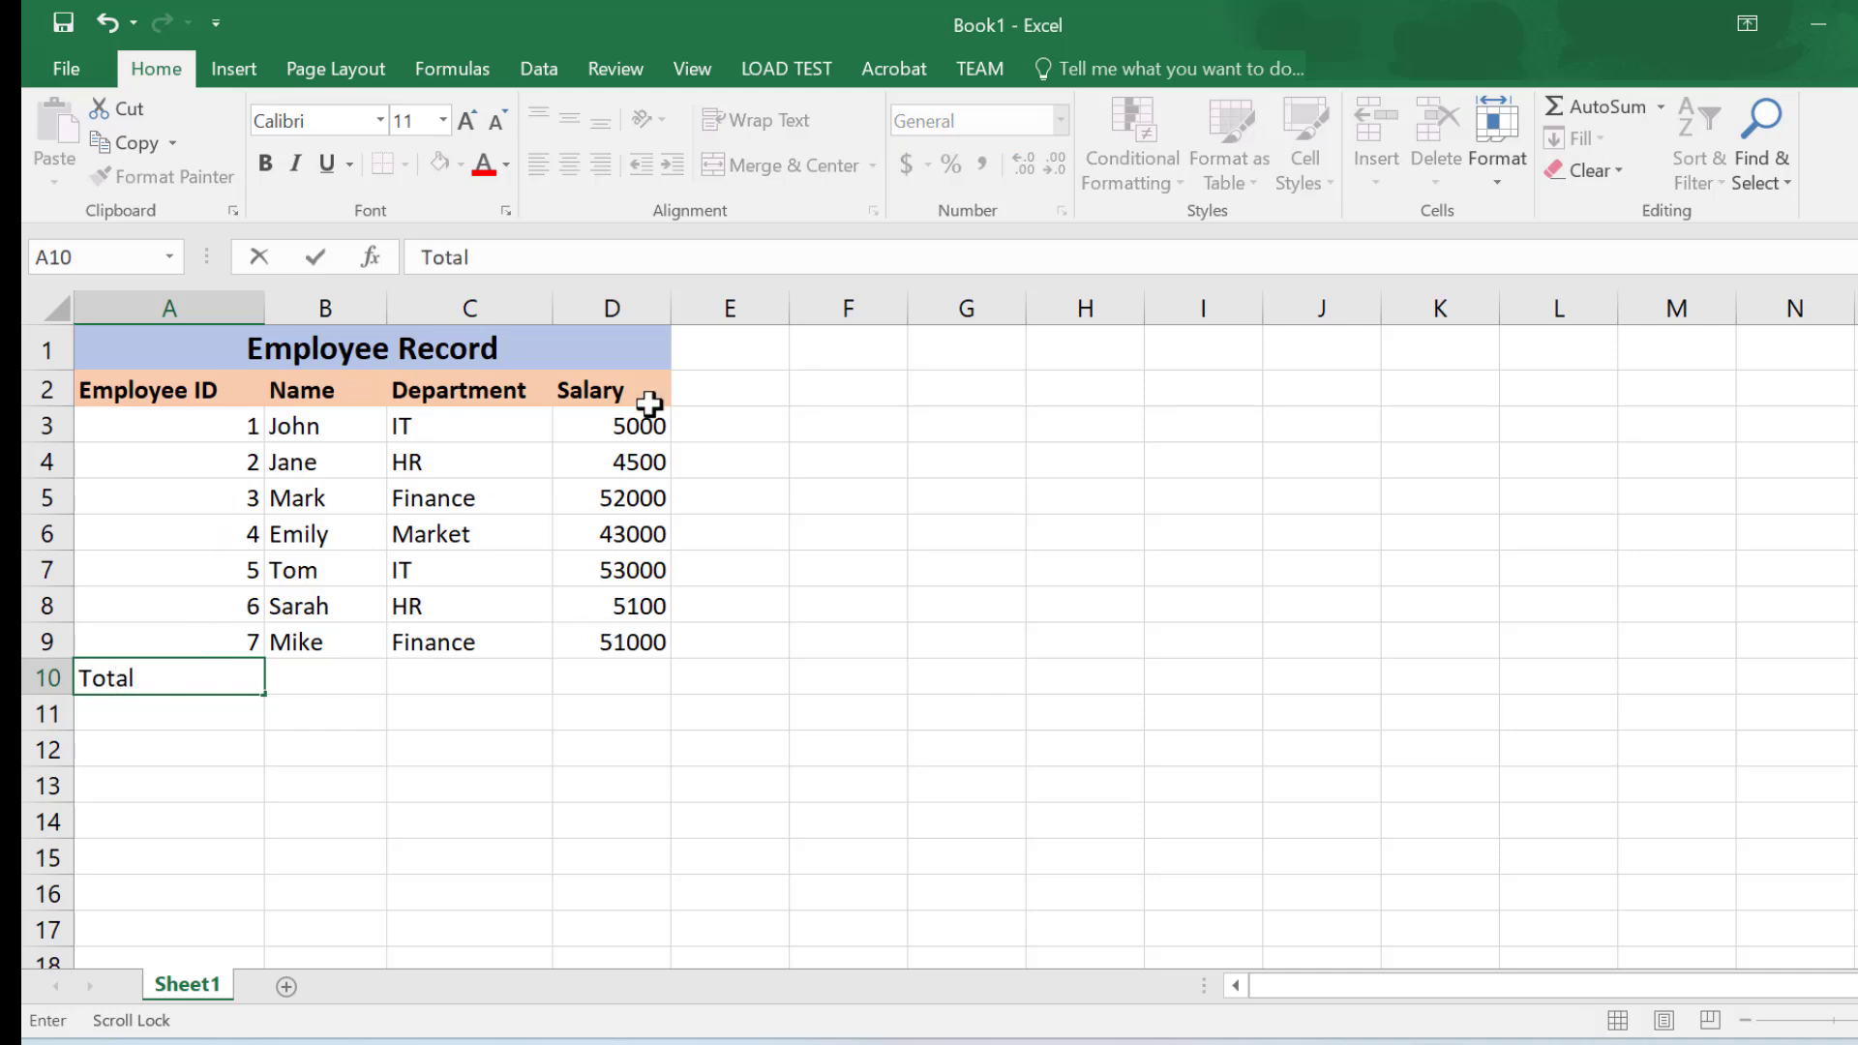
key(Return)
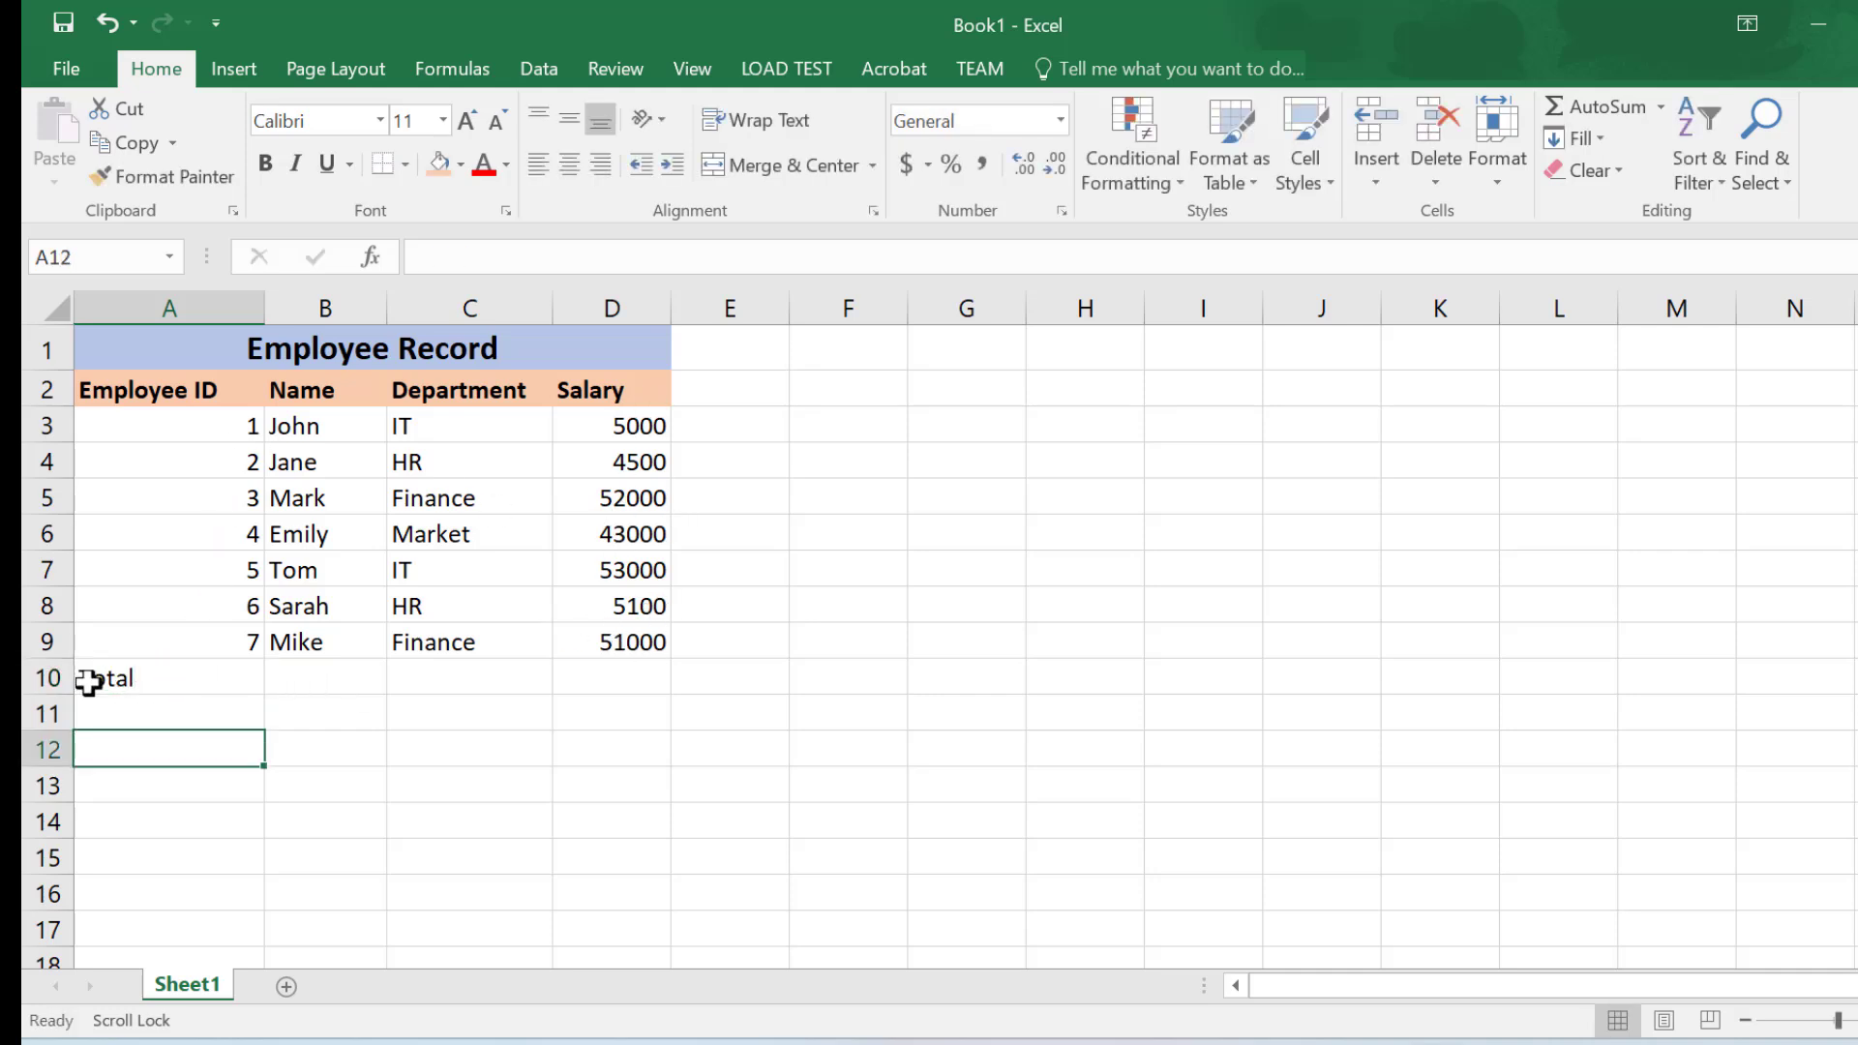
drag(83, 677, 623, 677)
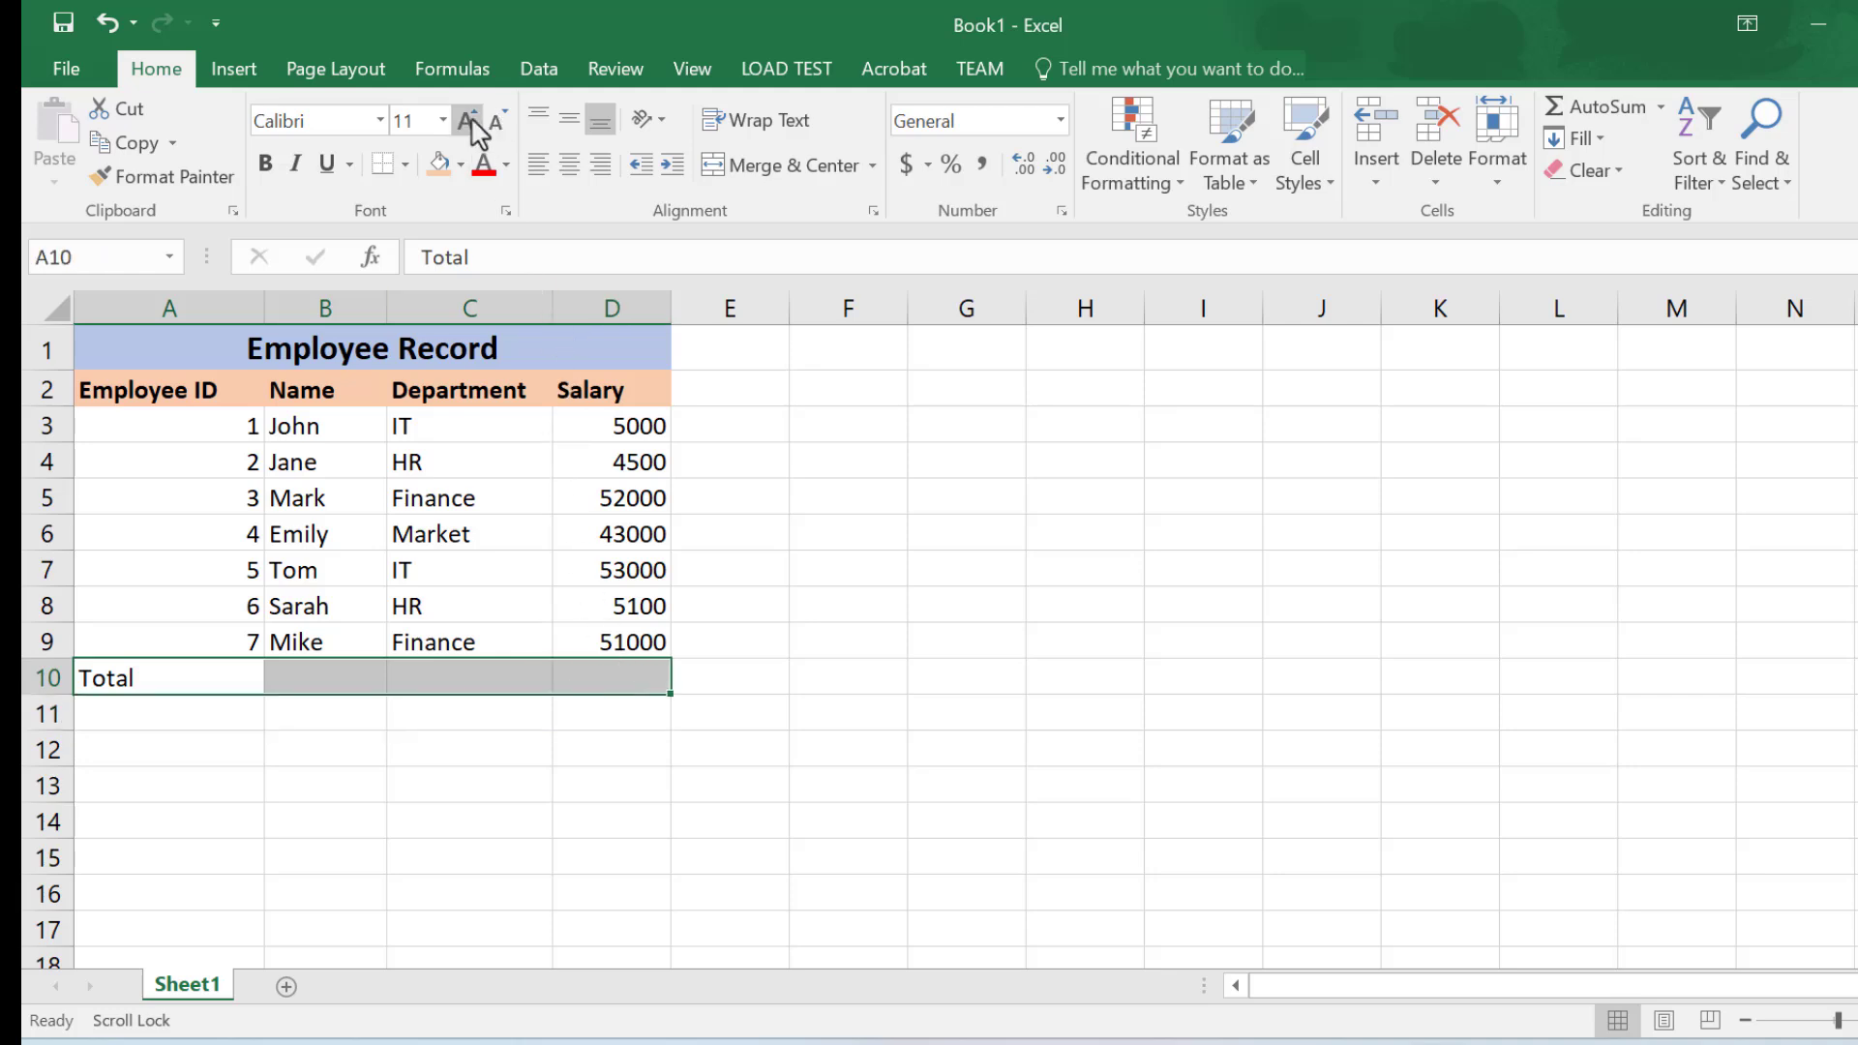
click(440, 164)
click(469, 784)
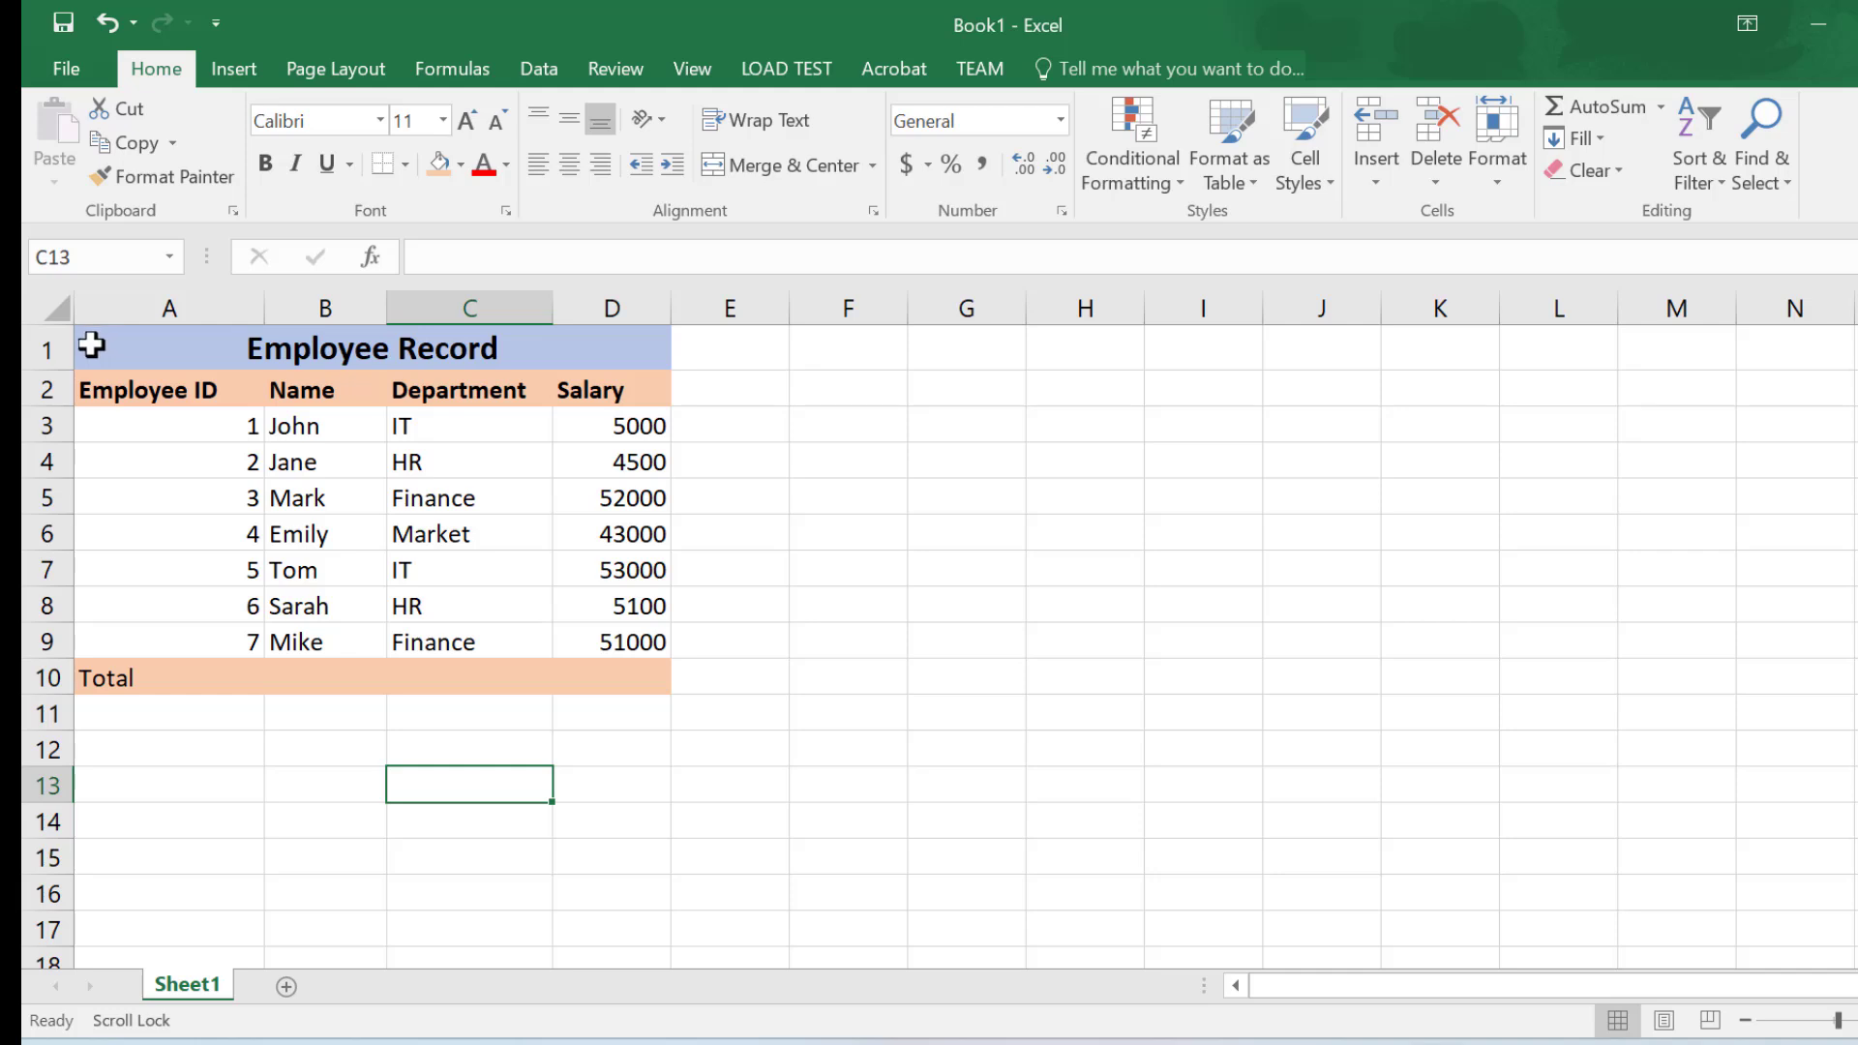
- Apply All Borders to the whole table in A1:D10
drag(96, 344, 548, 667)
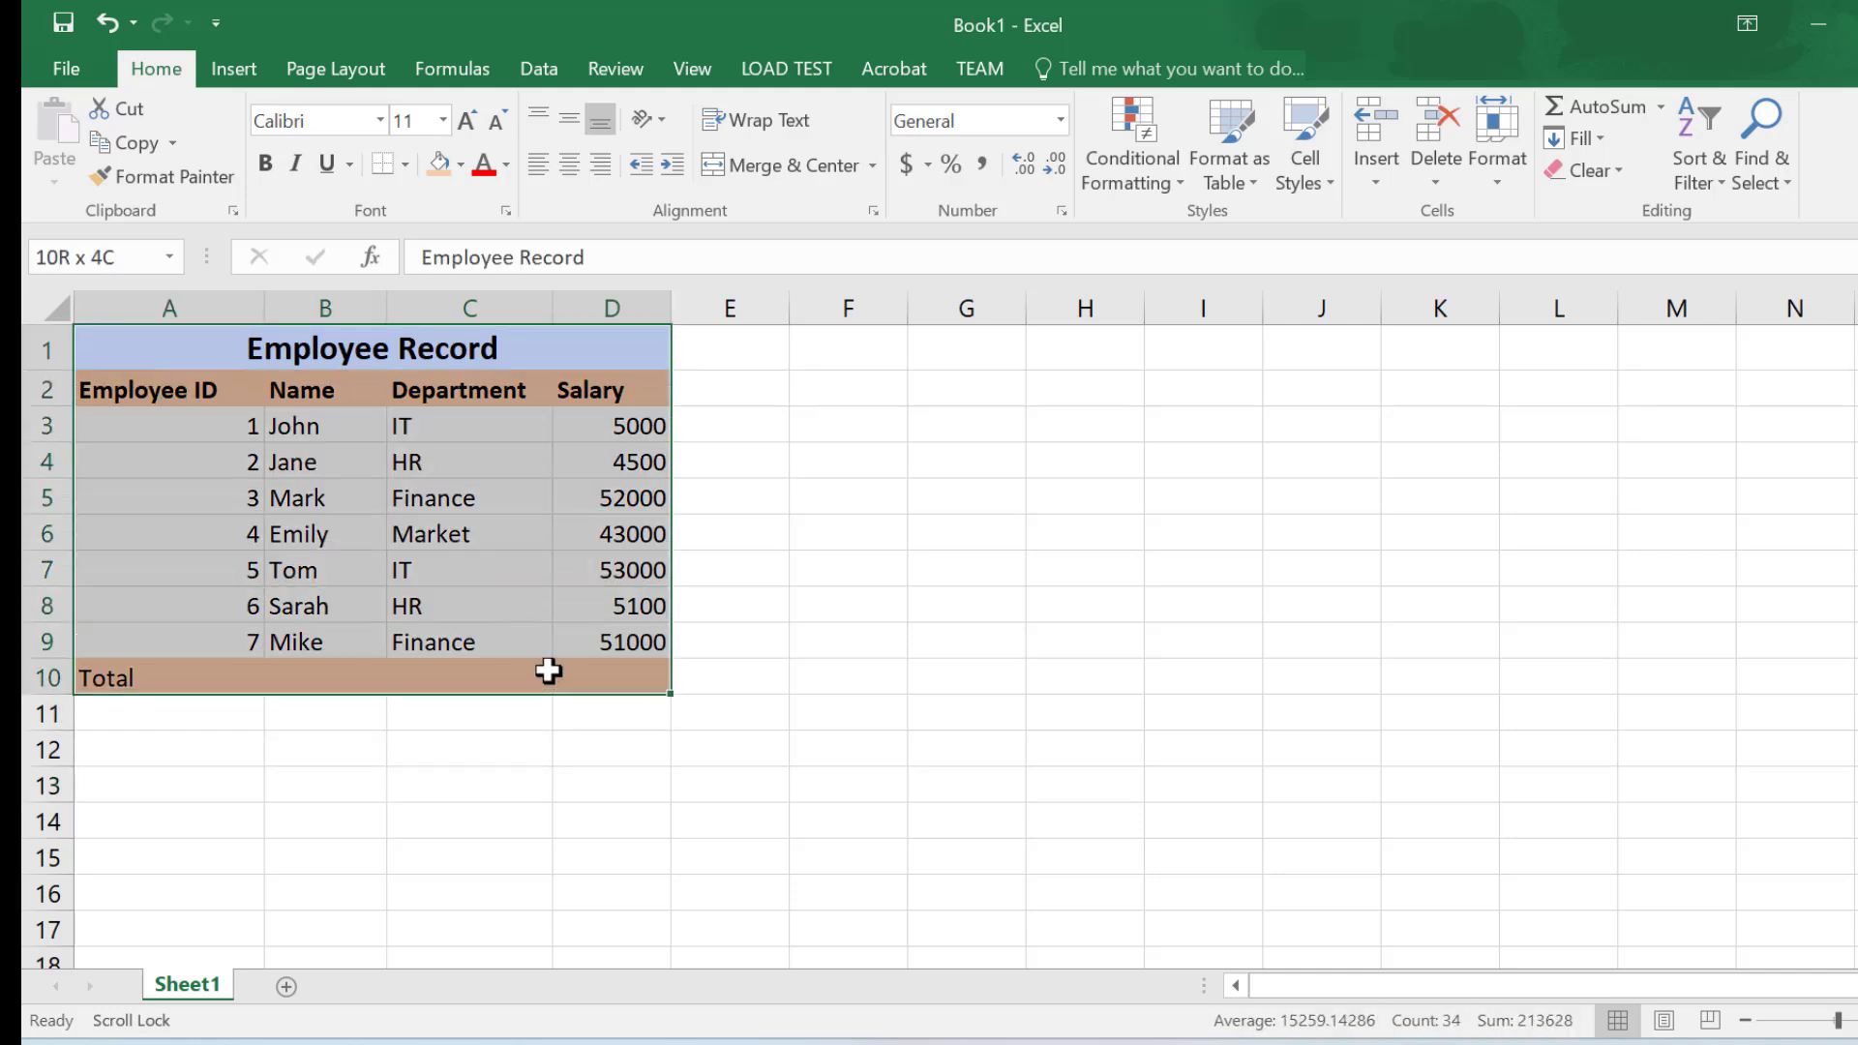
click(405, 166)
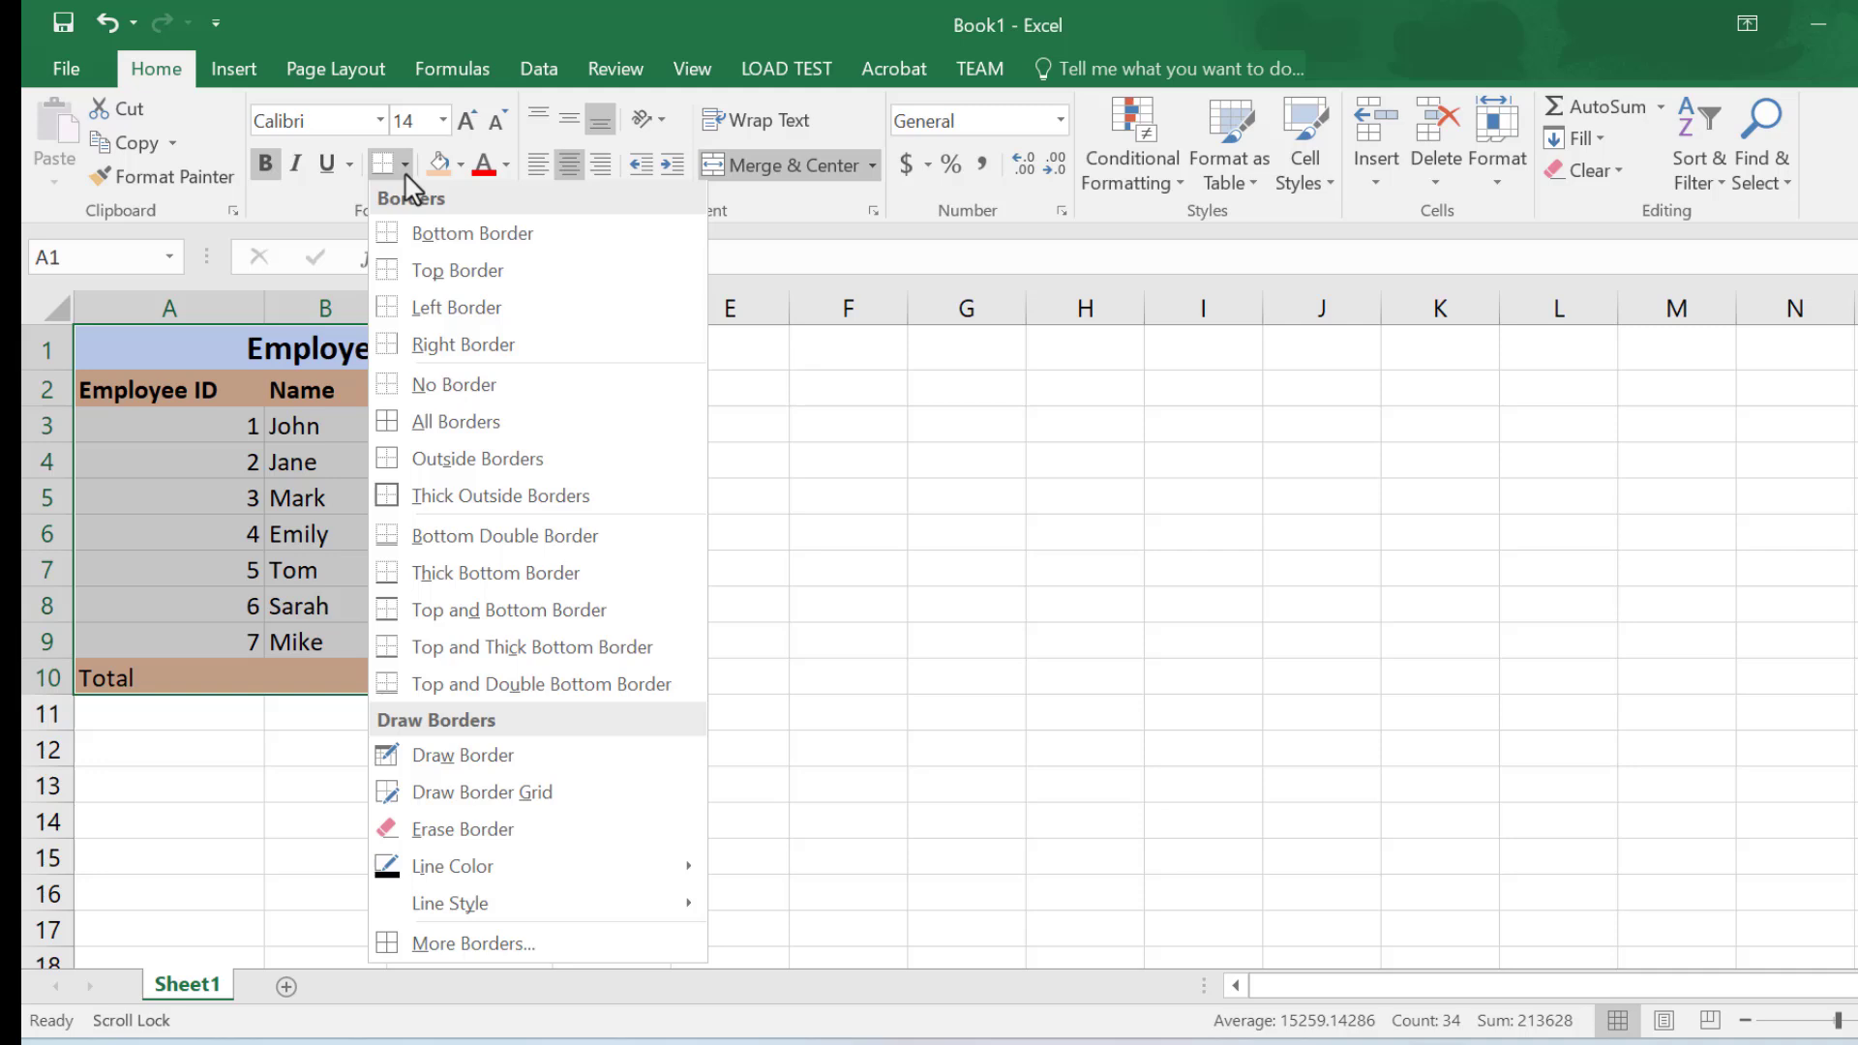
click(479, 421)
click(716, 493)
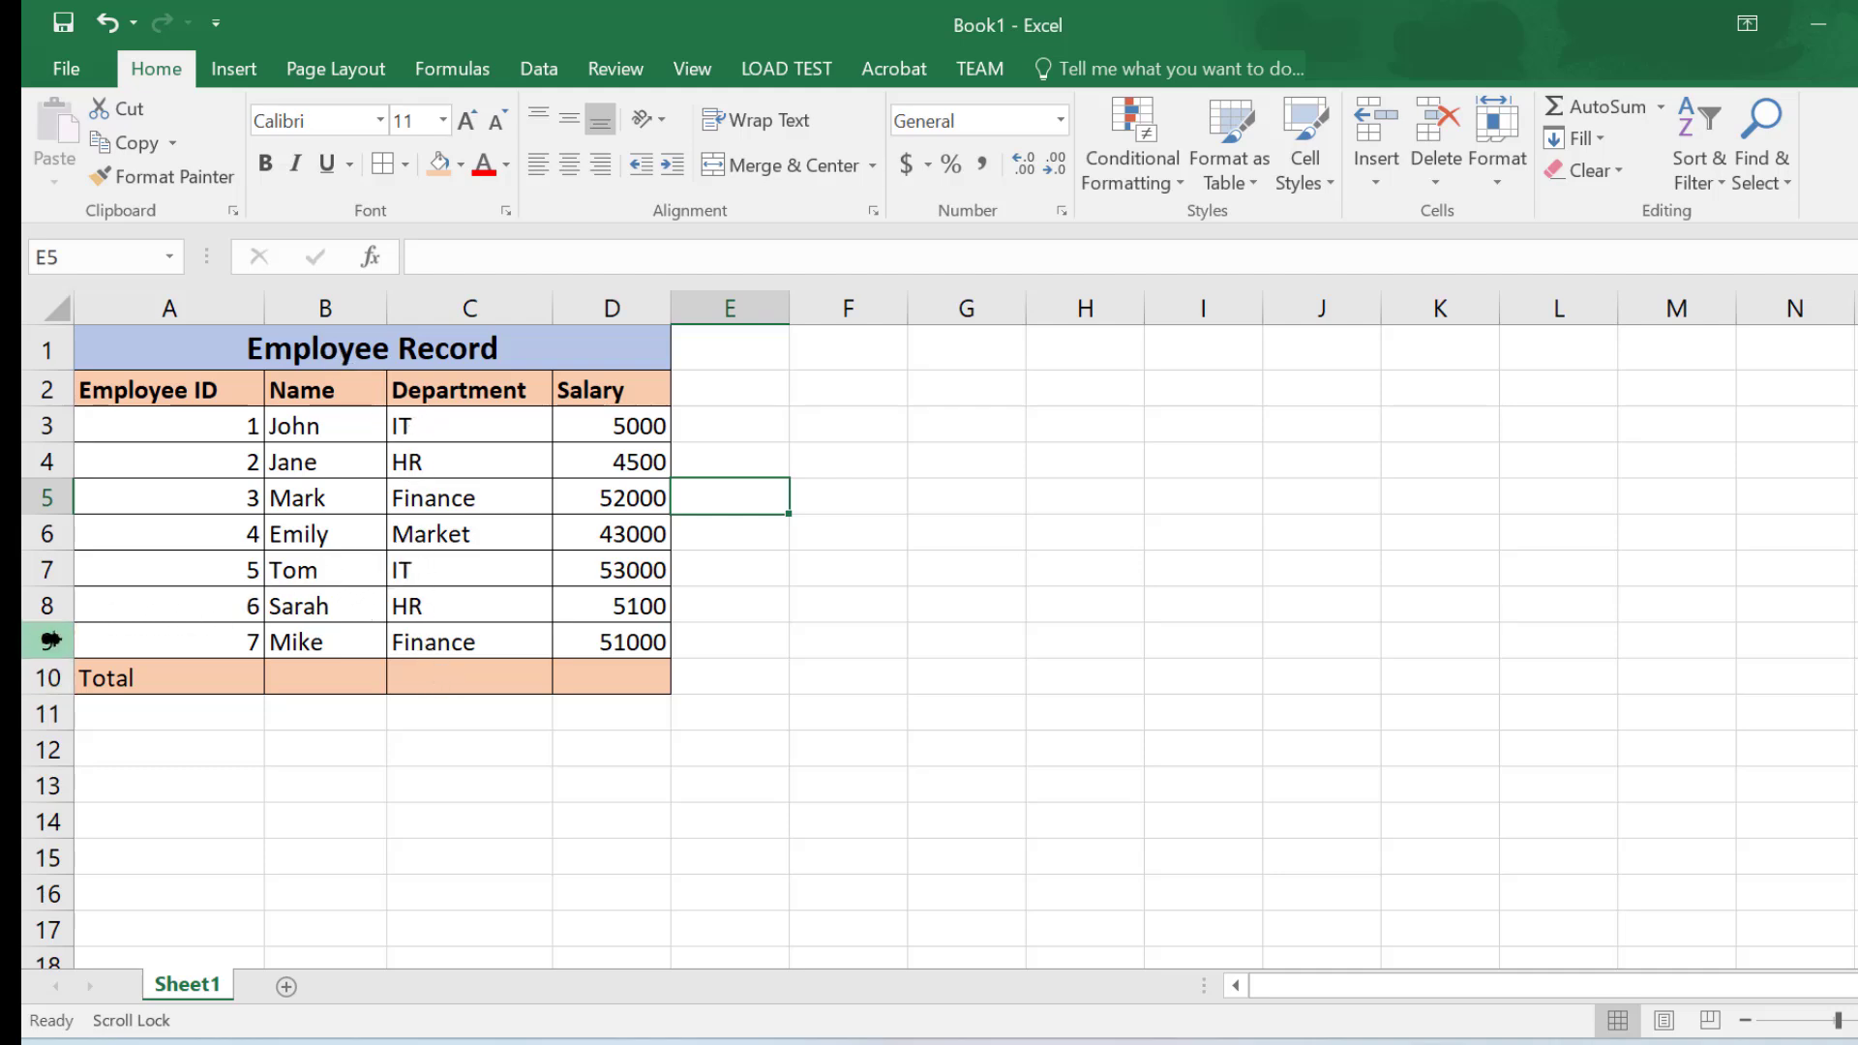
- Insert a blank row above row 9, the last employee's record
click(276, 724)
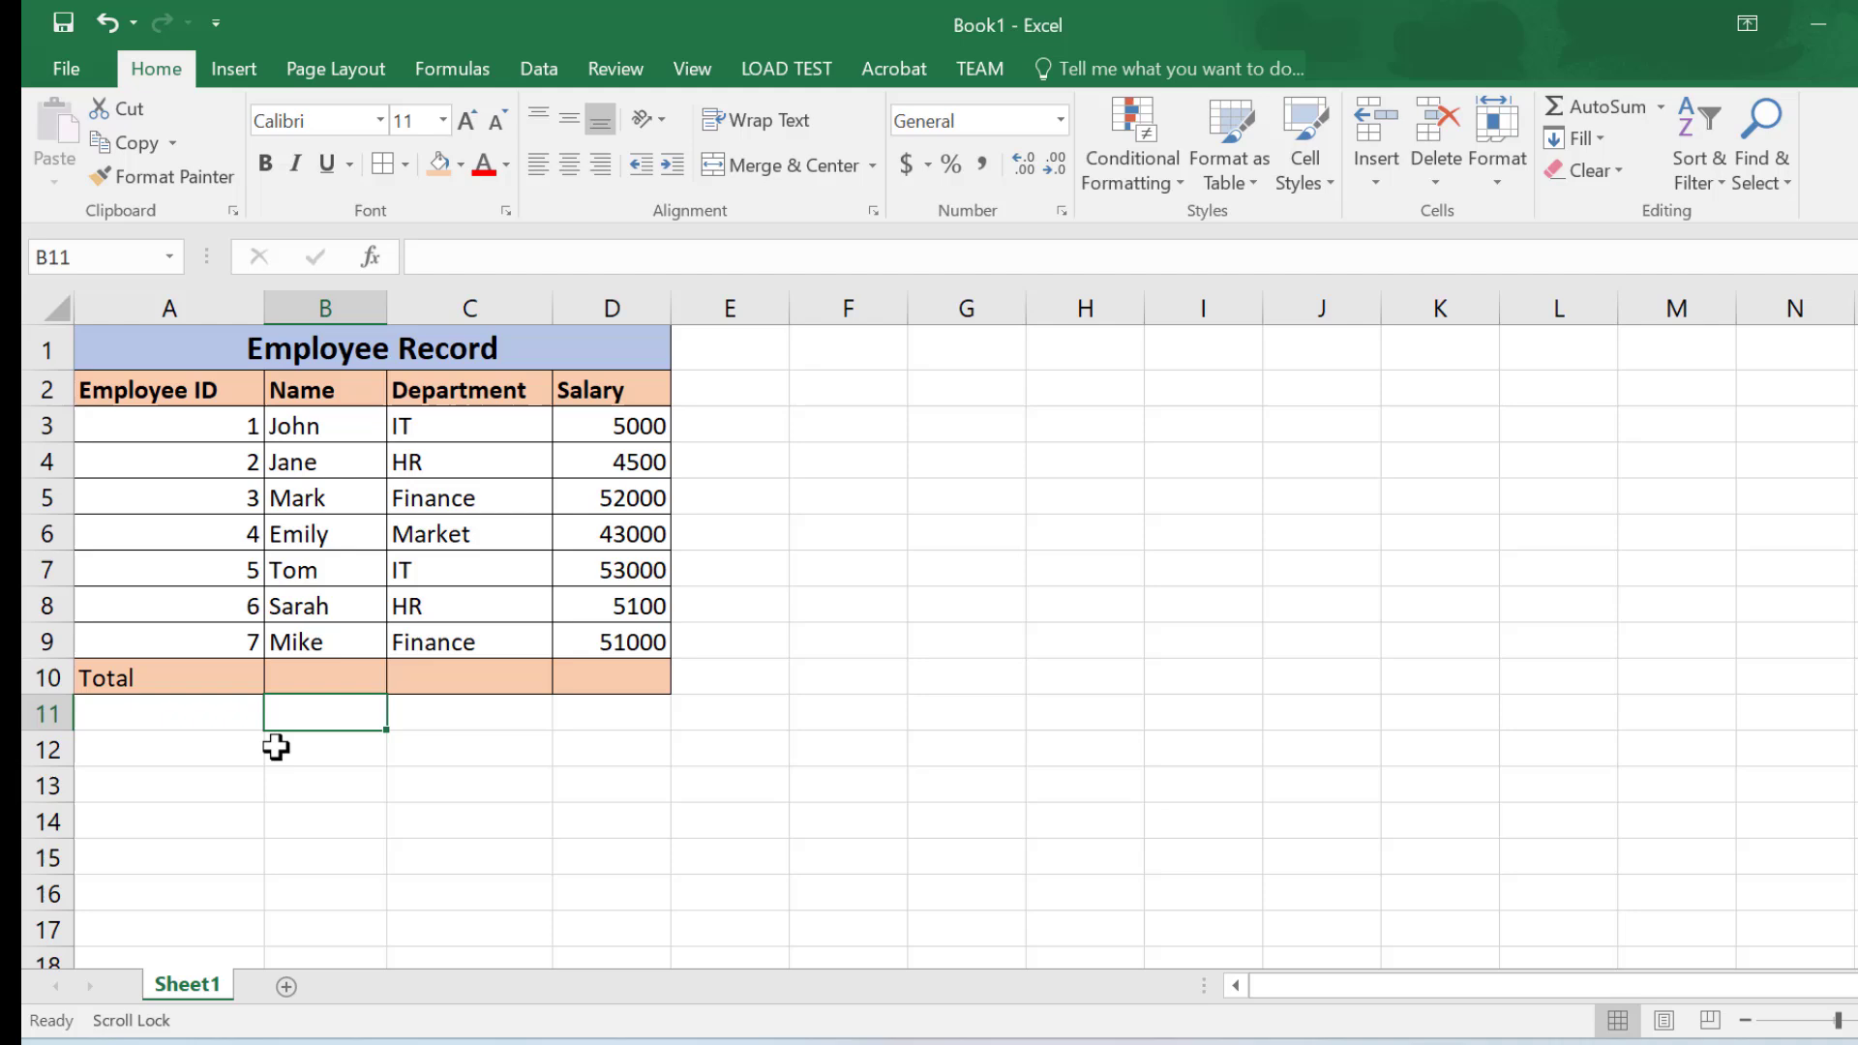
right_click(44, 641)
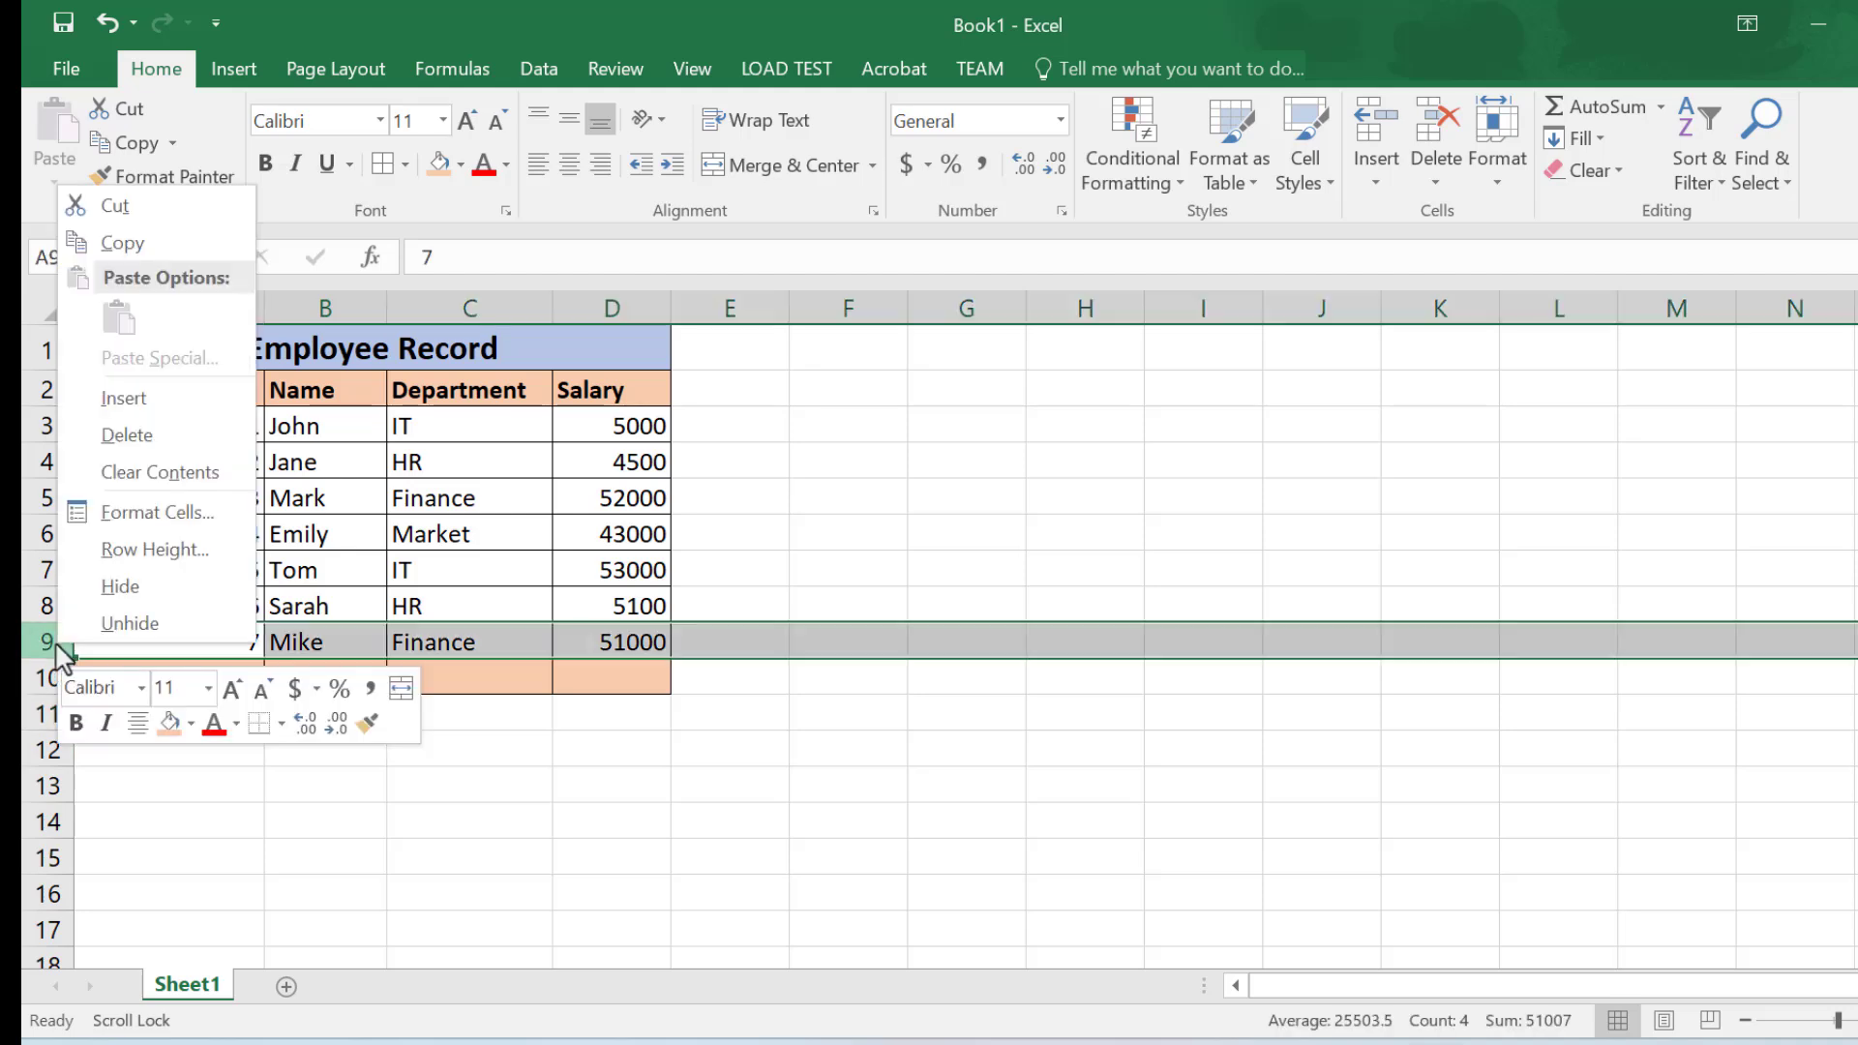
click(124, 397)
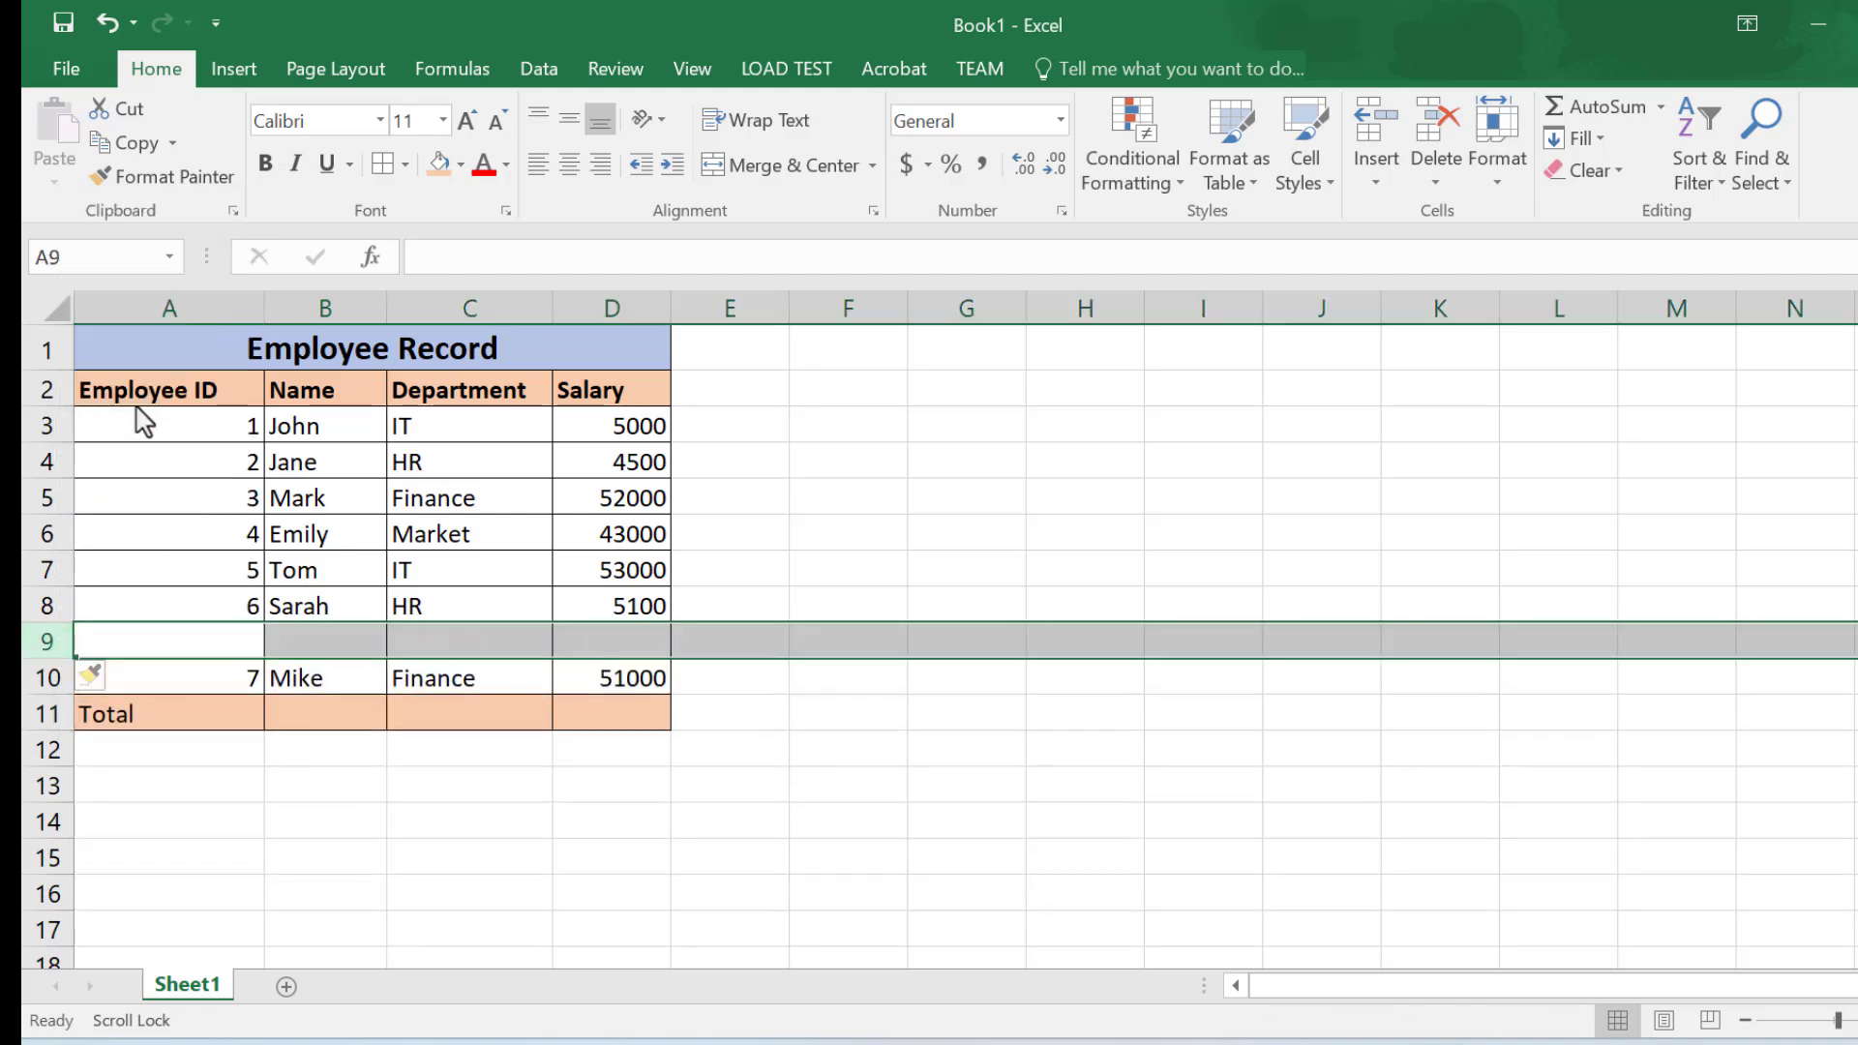
- Set the employee ID in the new row 9 to 7 and the one in row 10 to 8
click(250, 646)
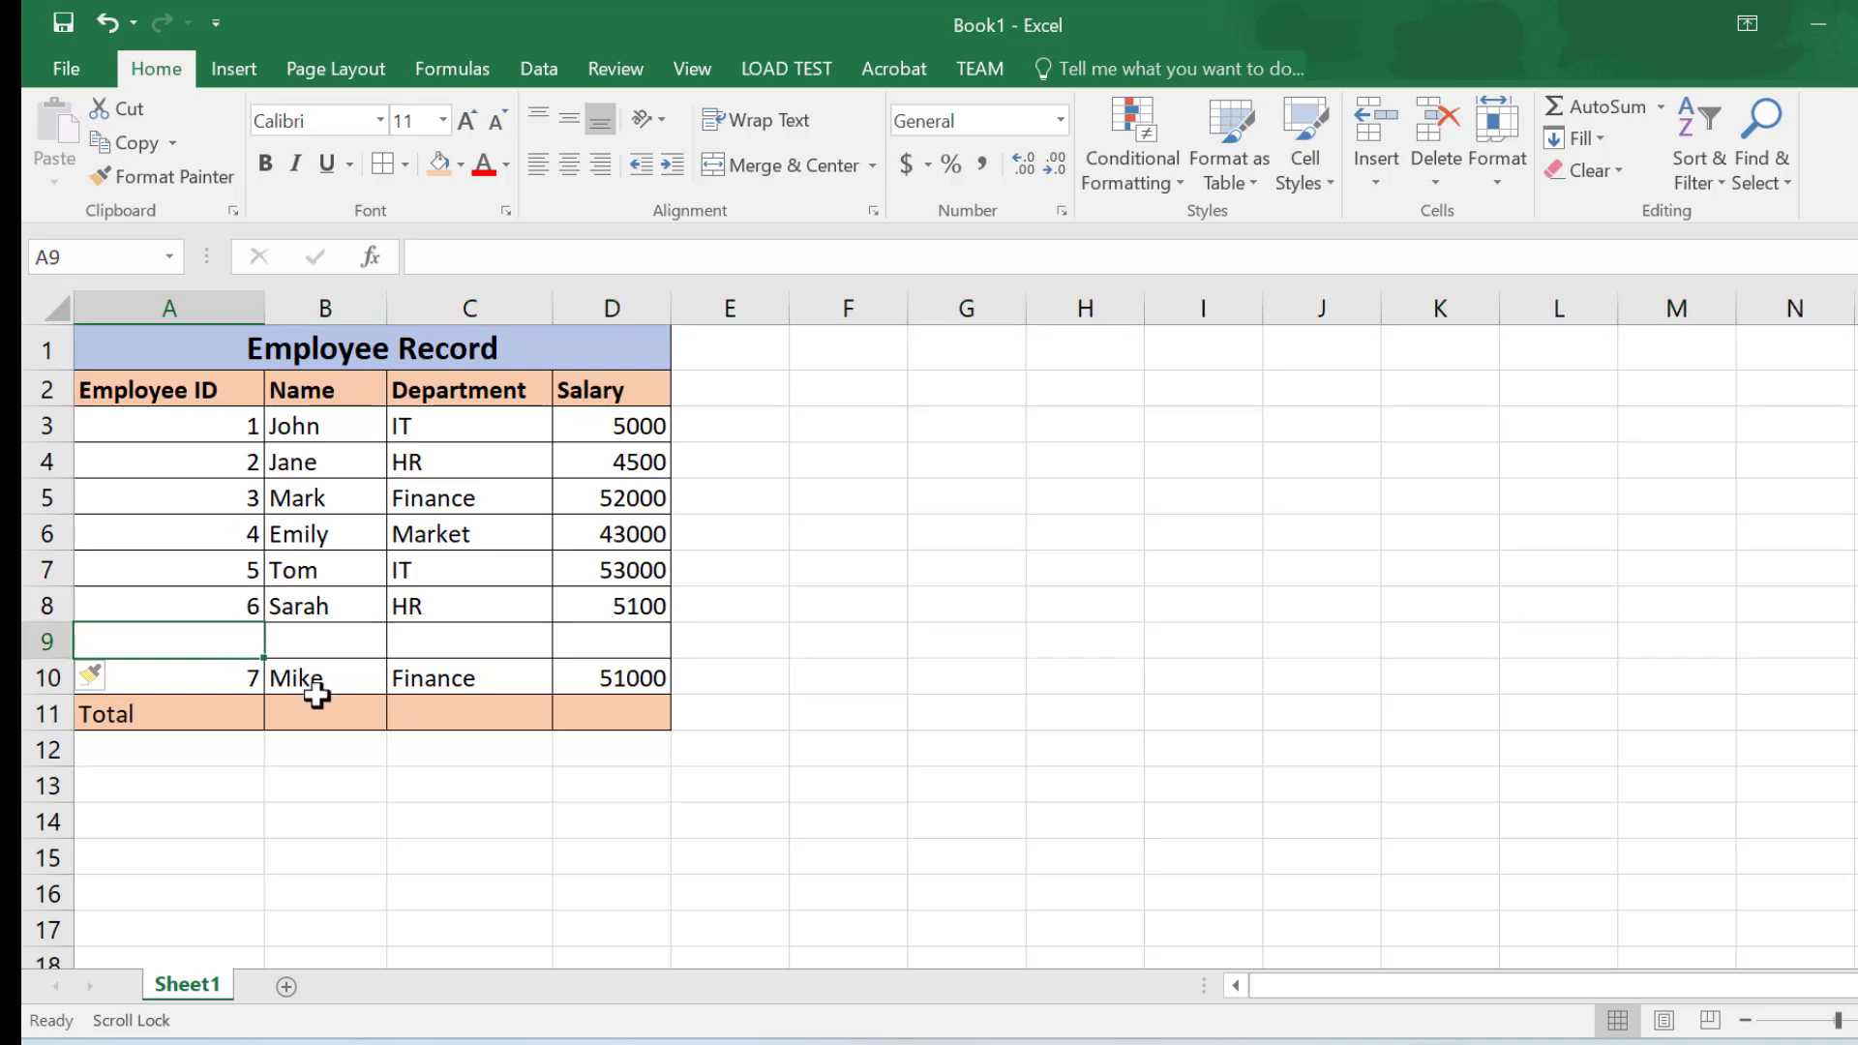
text(7)
click(253, 680)
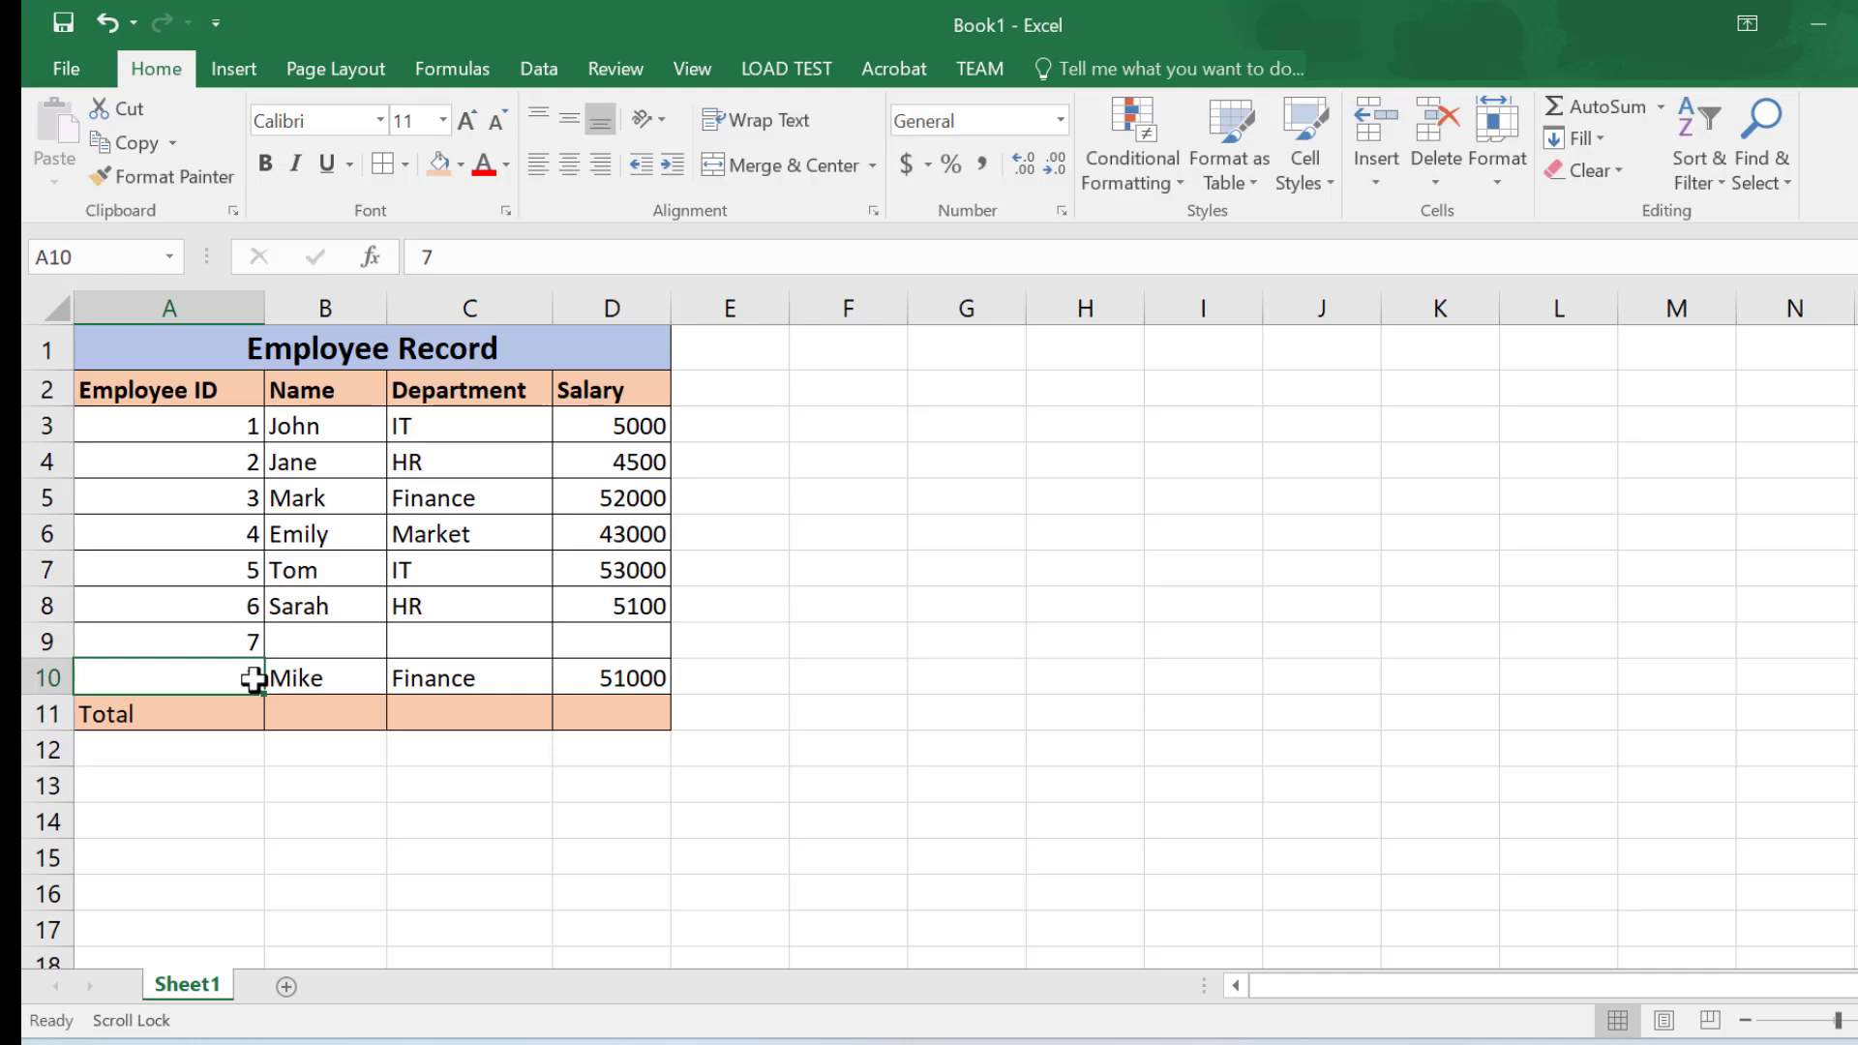
text(8)
- Fill in row 9 with the new employee's name, department IT and salary 54000
click(310, 643)
text(H)
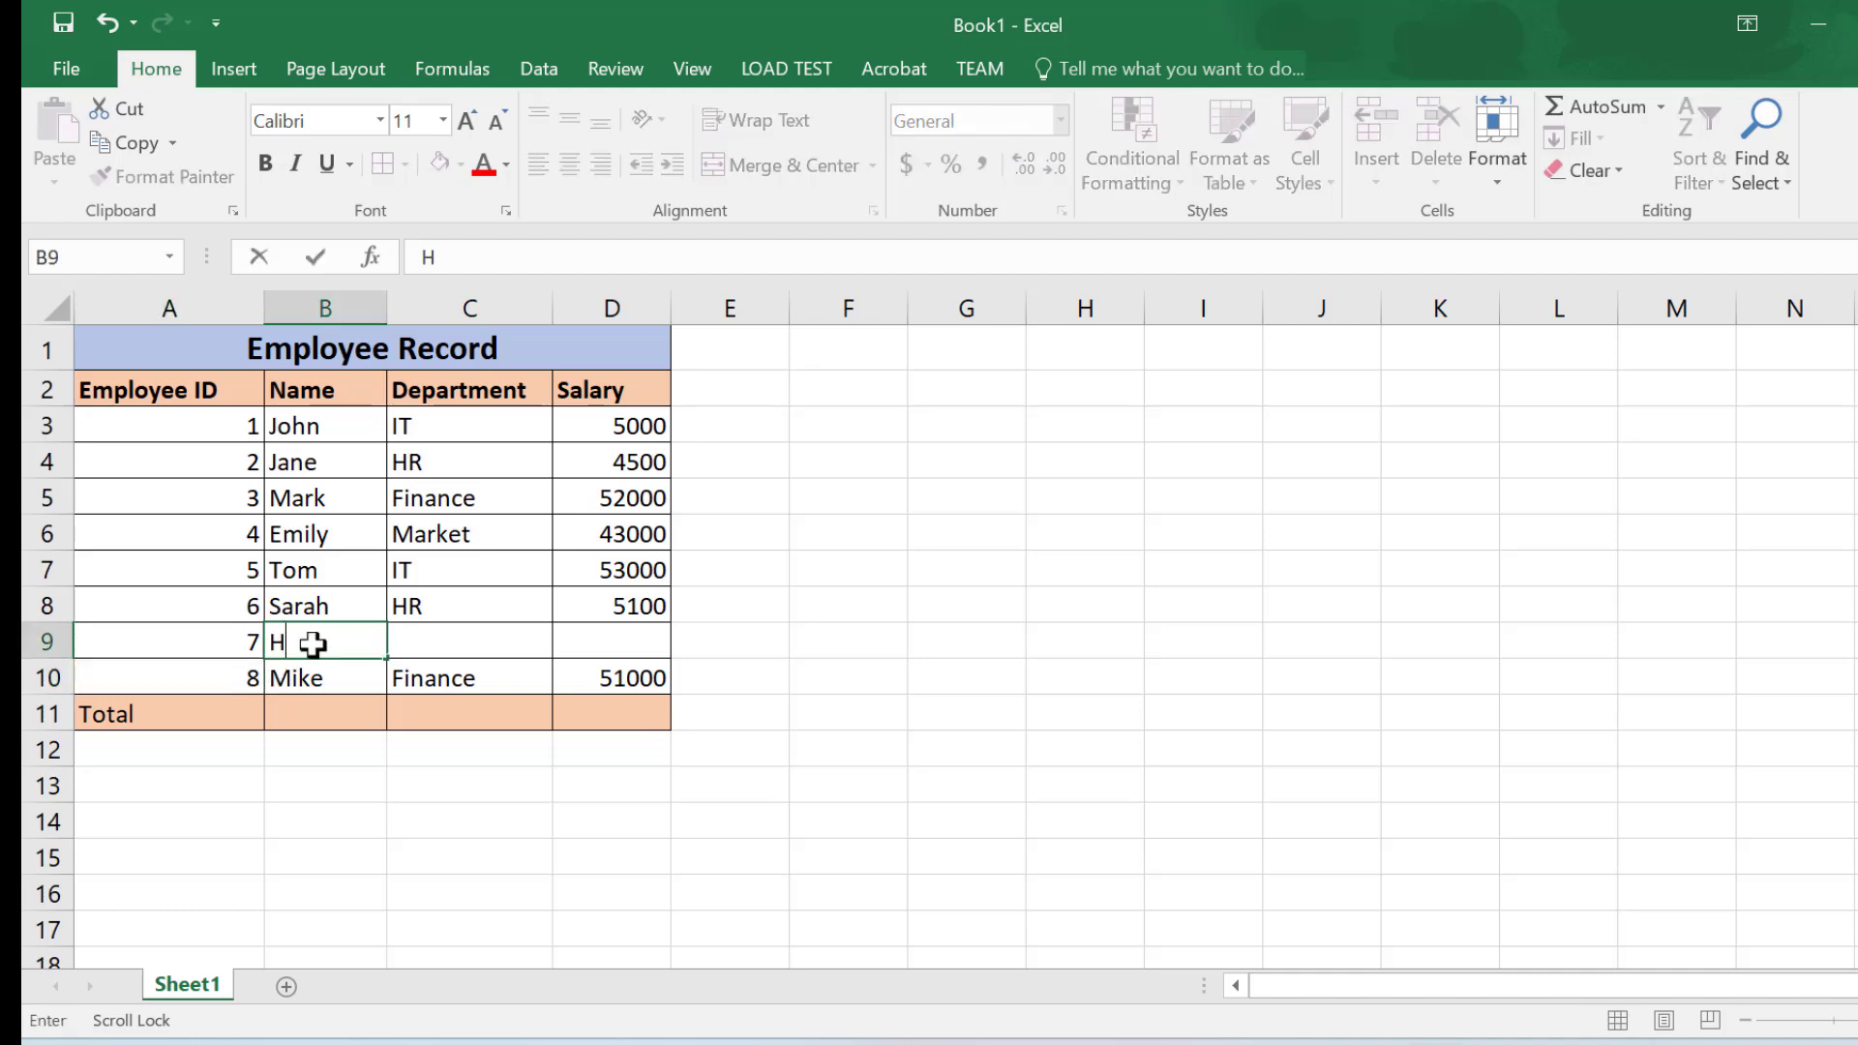
text(ashim)
click(429, 636)
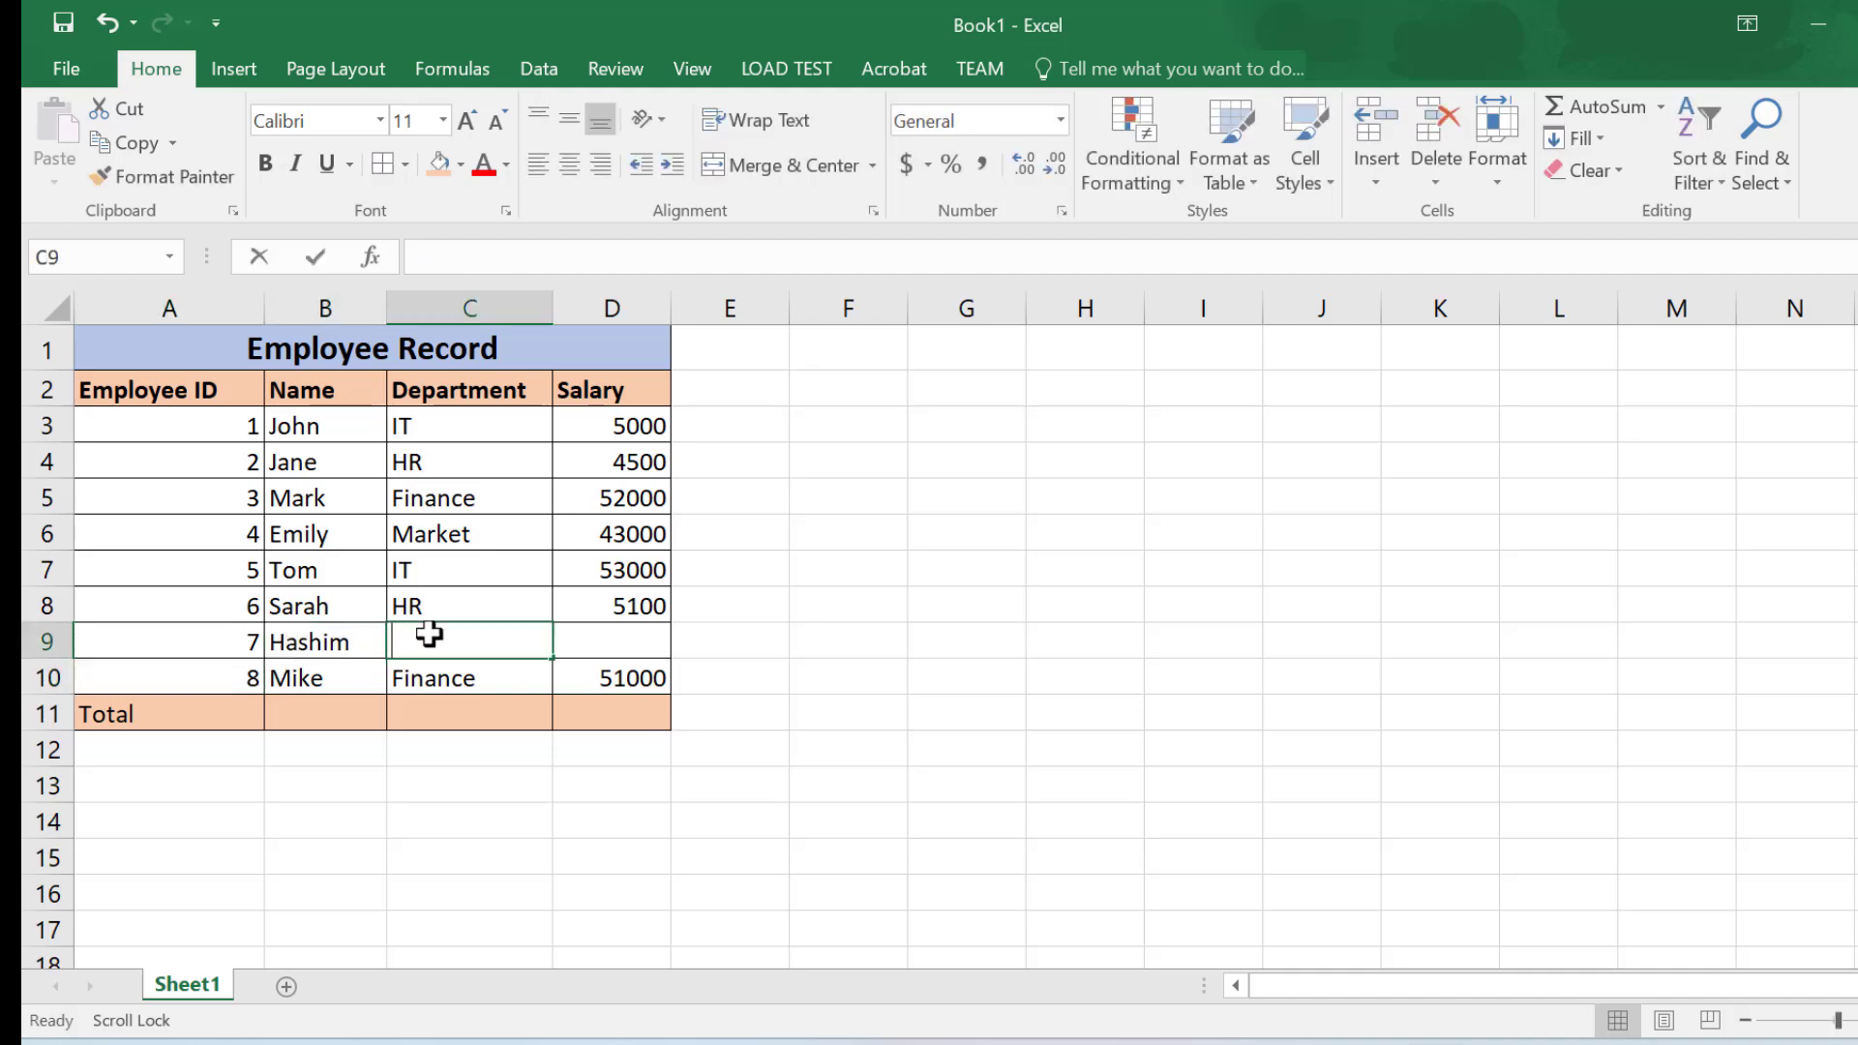
text(IT)
key(Tab)
text(54000)
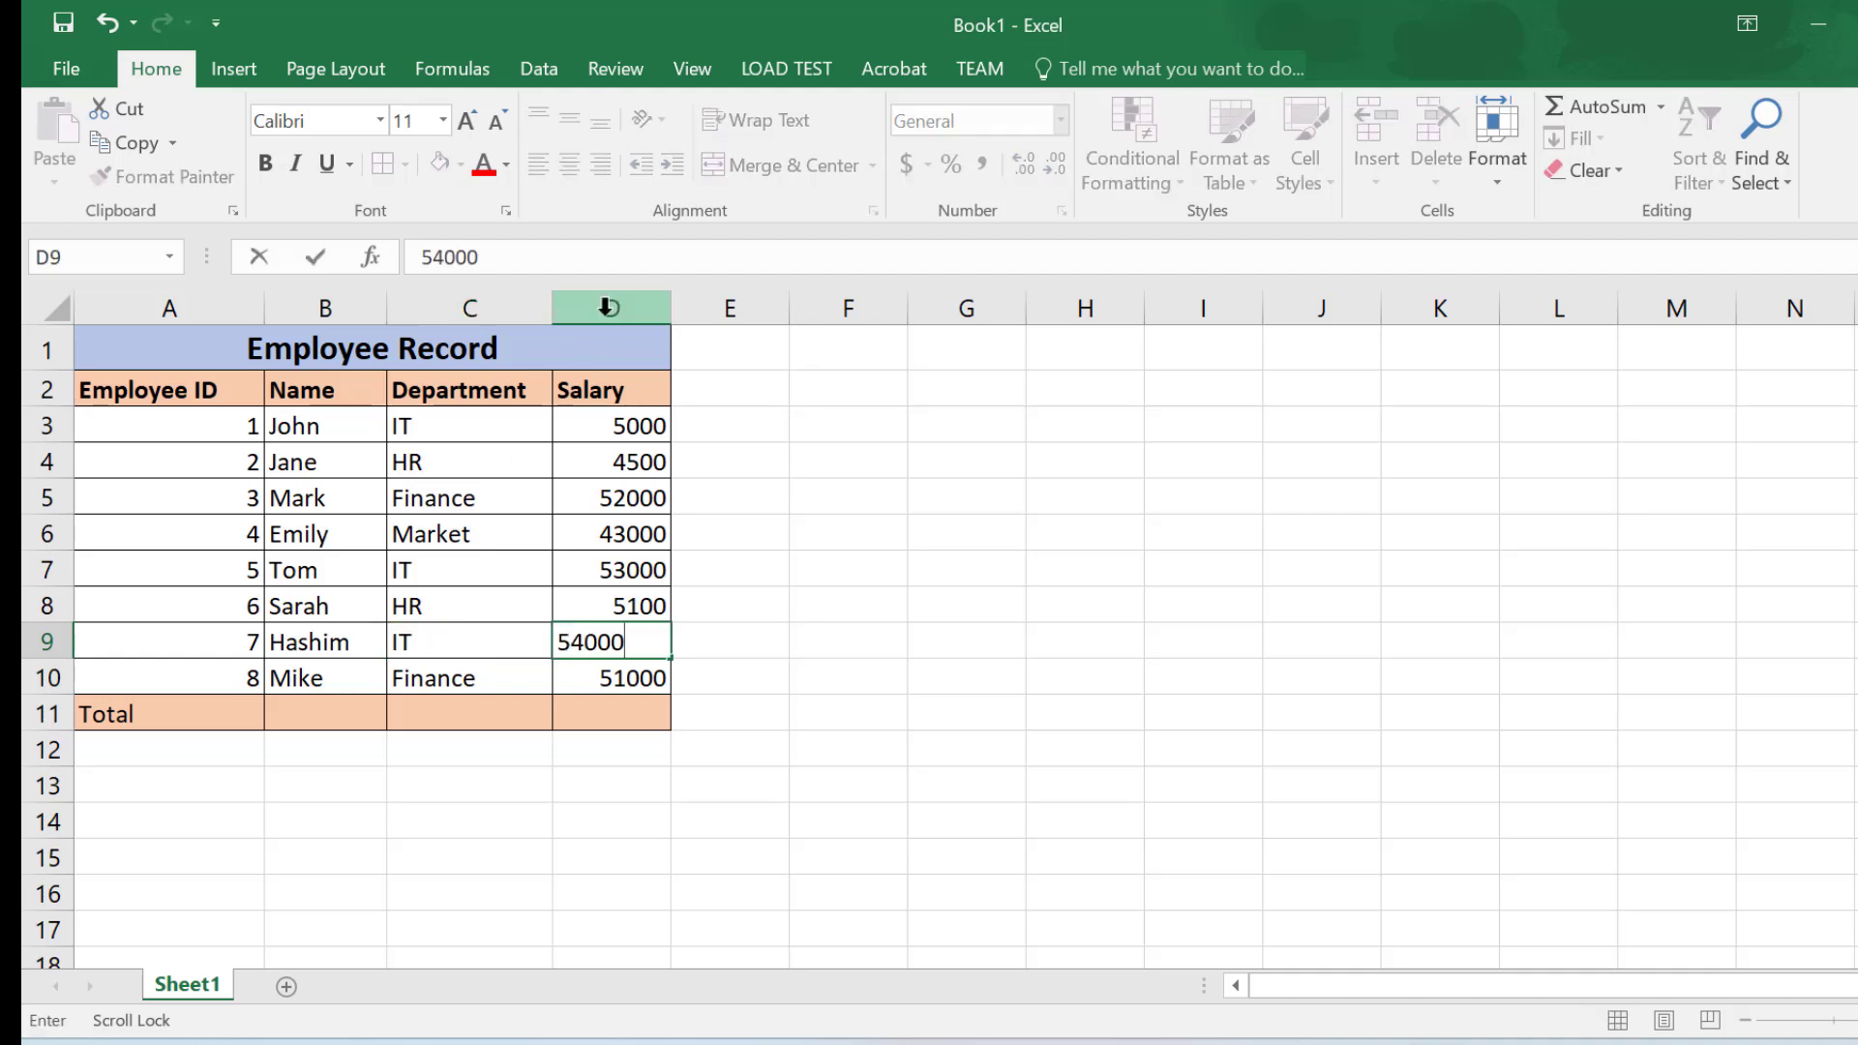
- Insert a blank column before the Salary column, and delete that blank column again
click(608, 308)
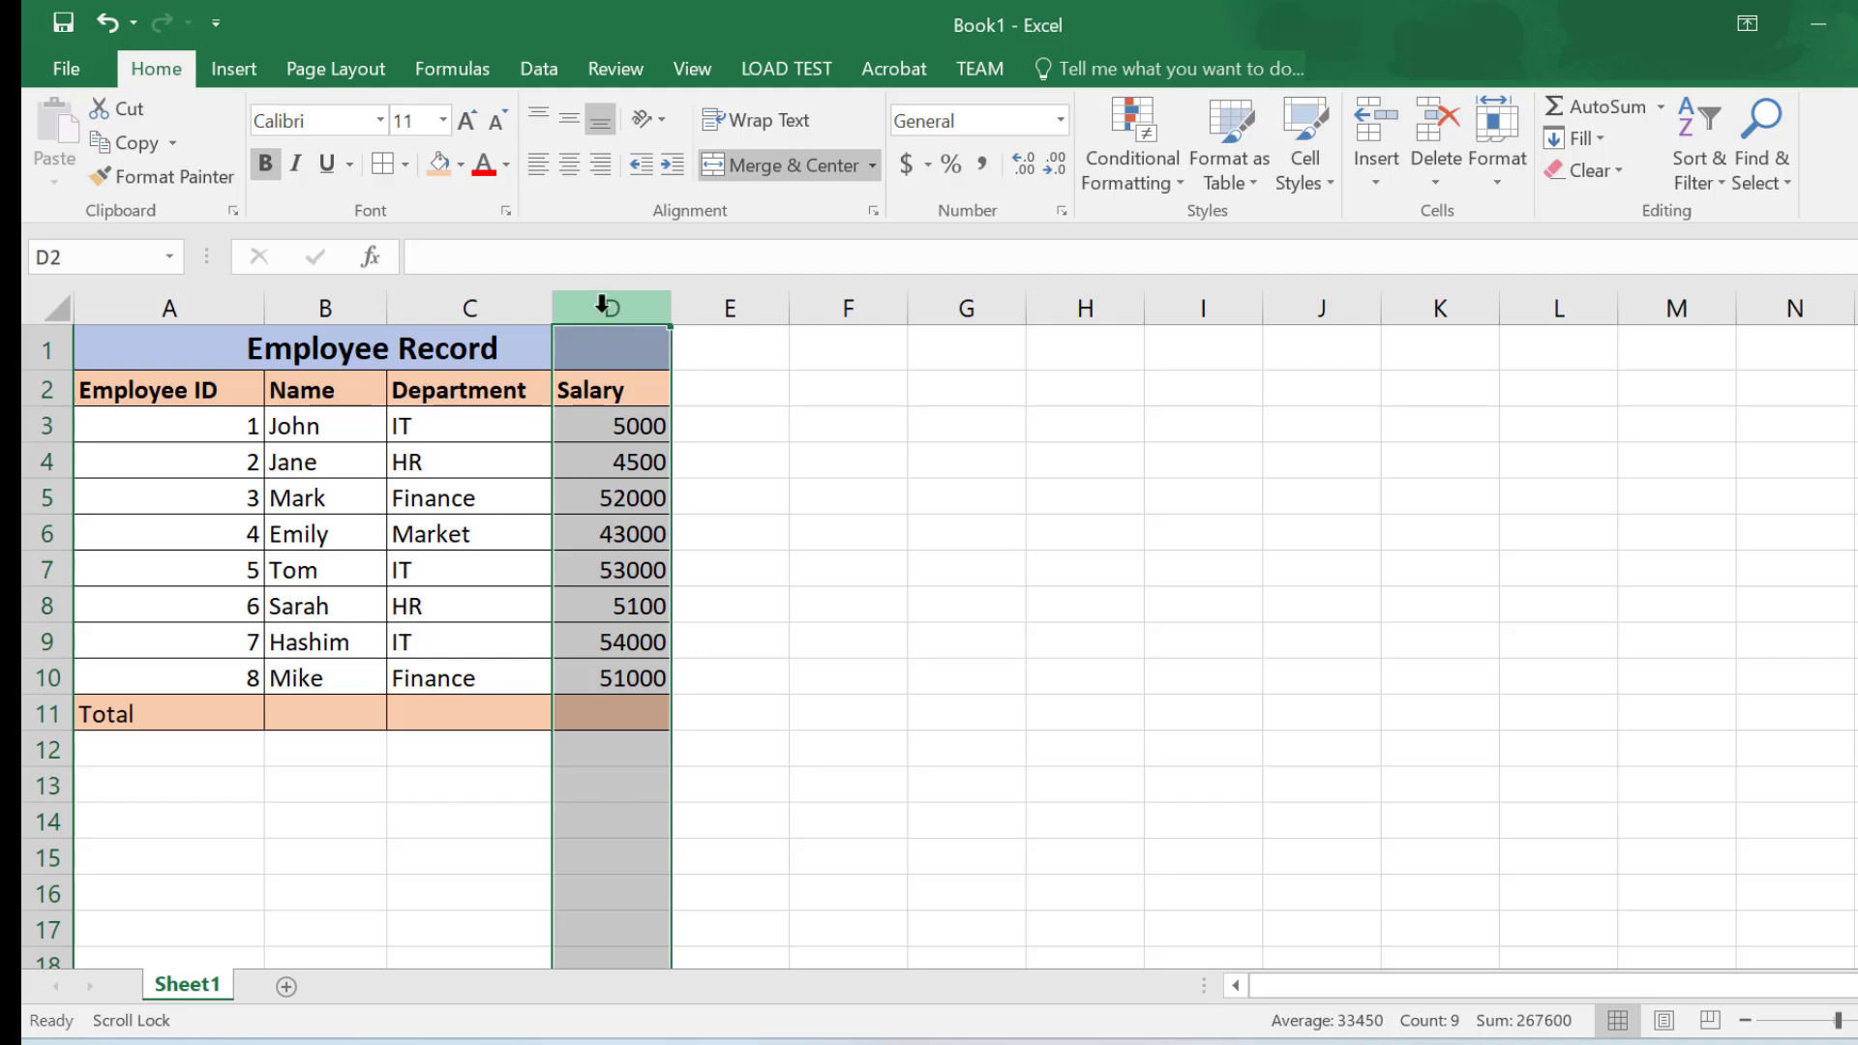
right_click(602, 306)
click(673, 530)
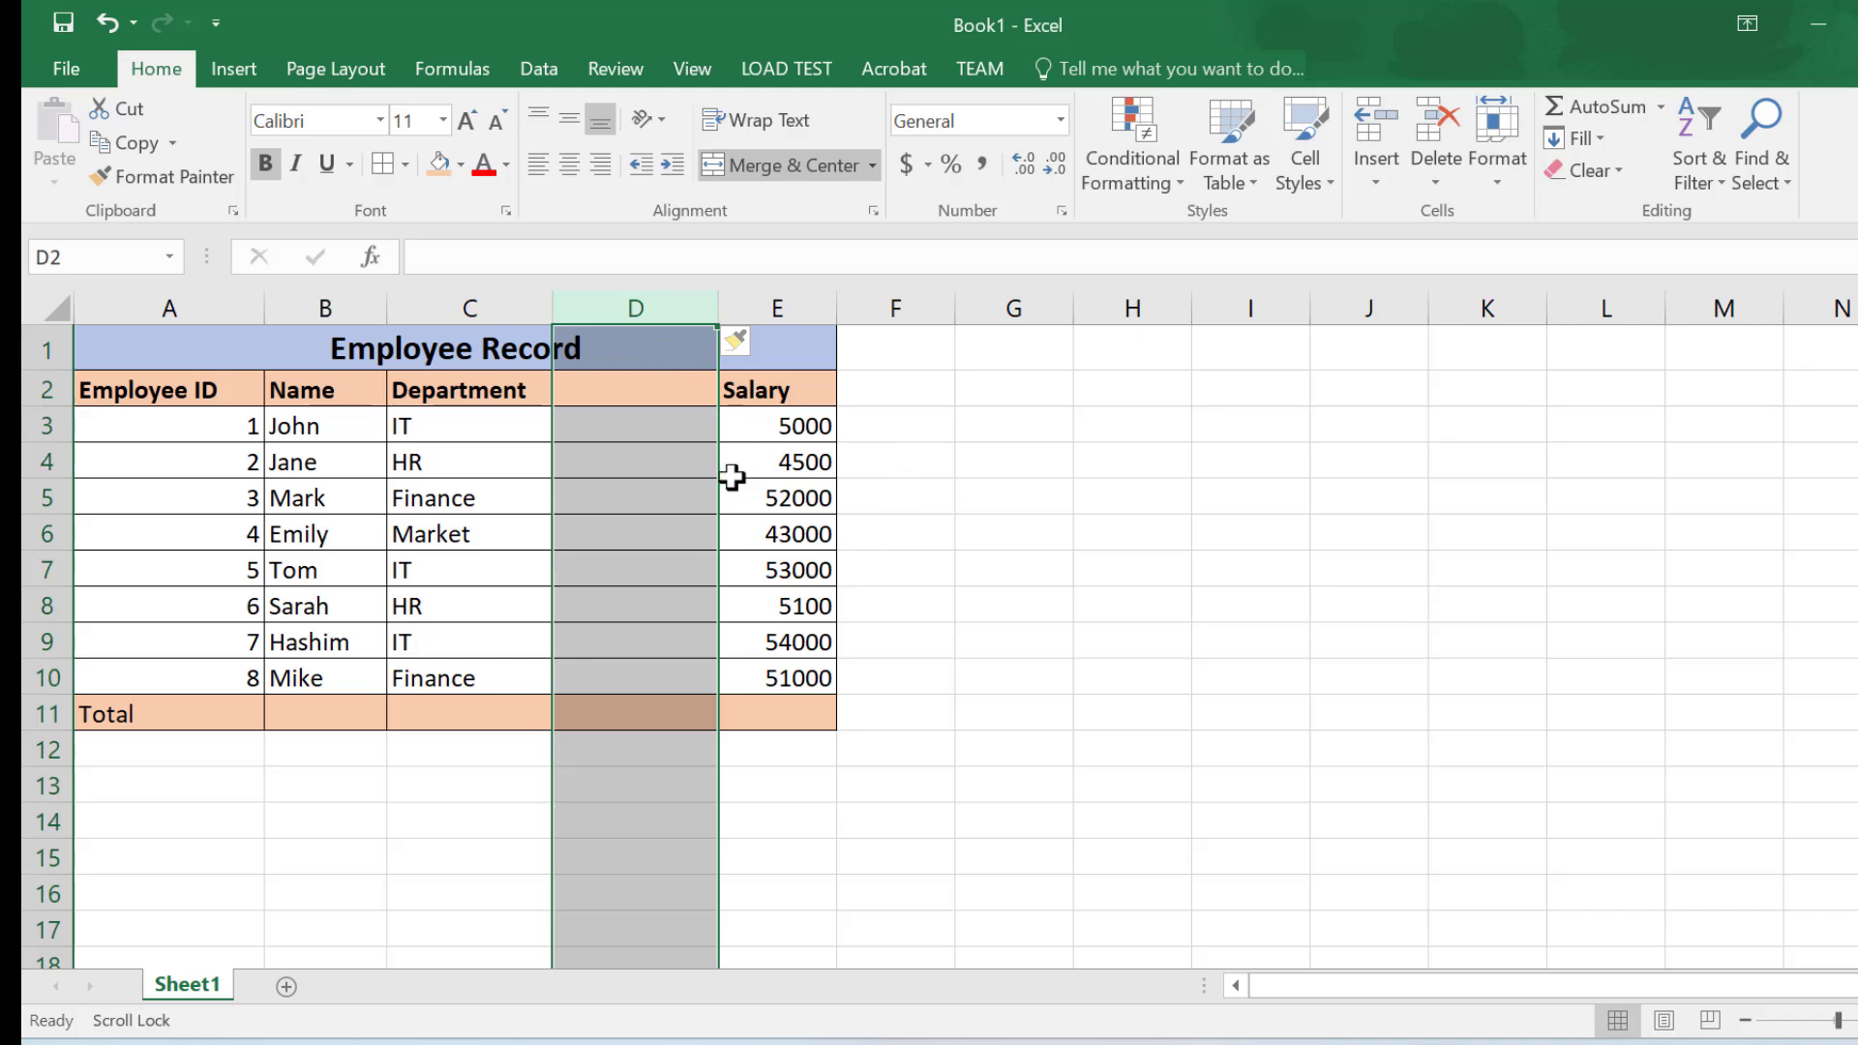
right_click(634, 308)
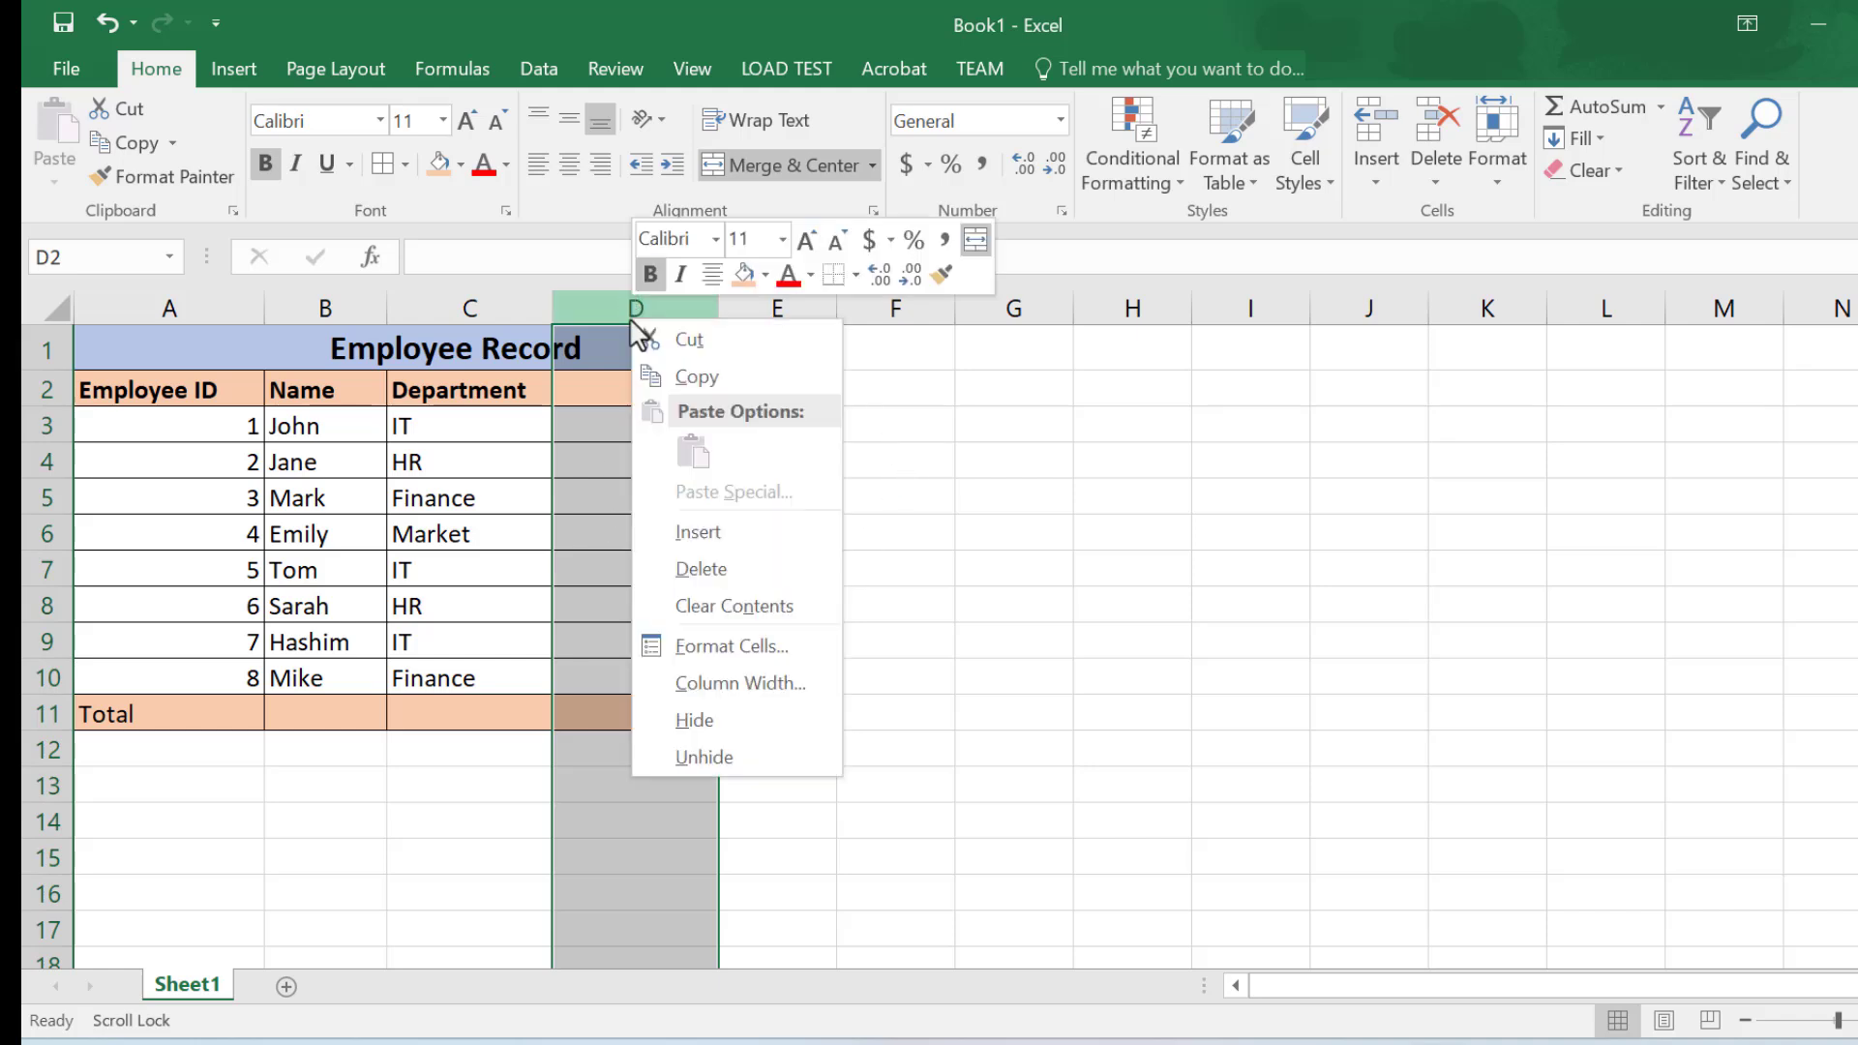
click(691, 571)
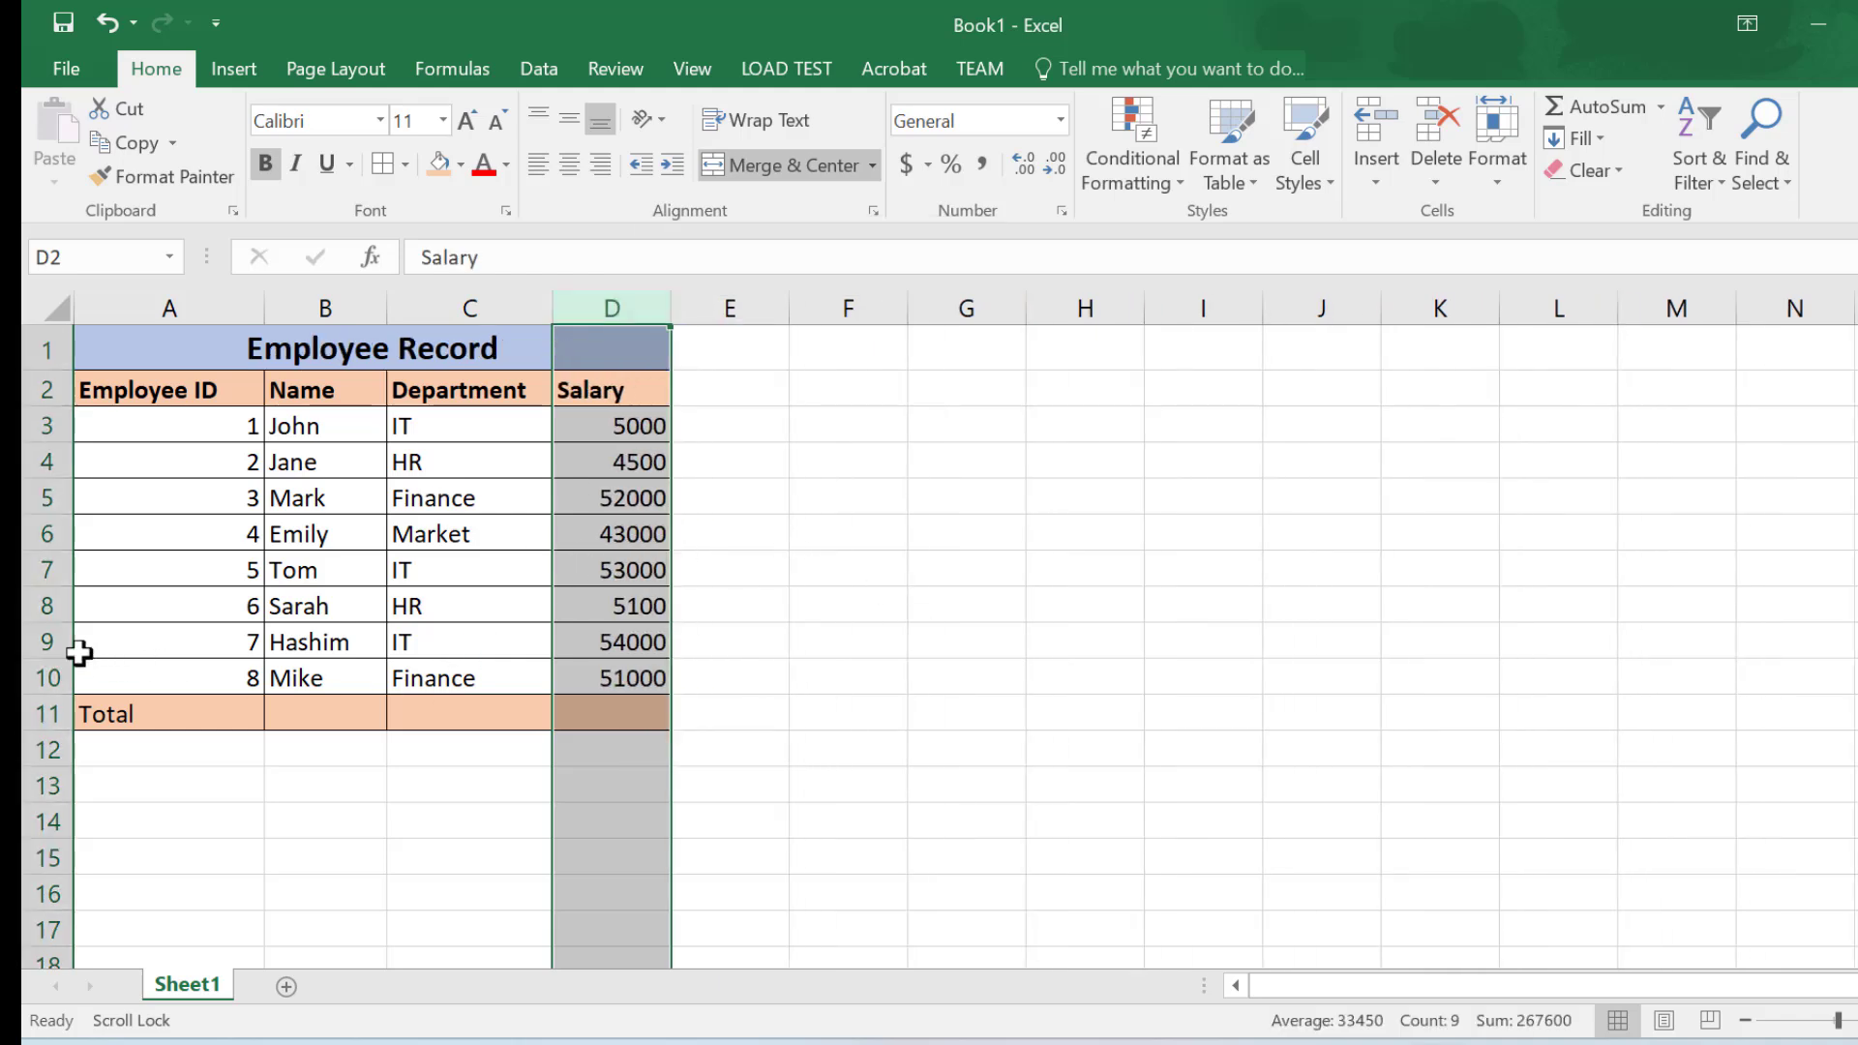
- Delete row 10, the last employee's record directly above the Total row
click(53, 676)
right_click(53, 676)
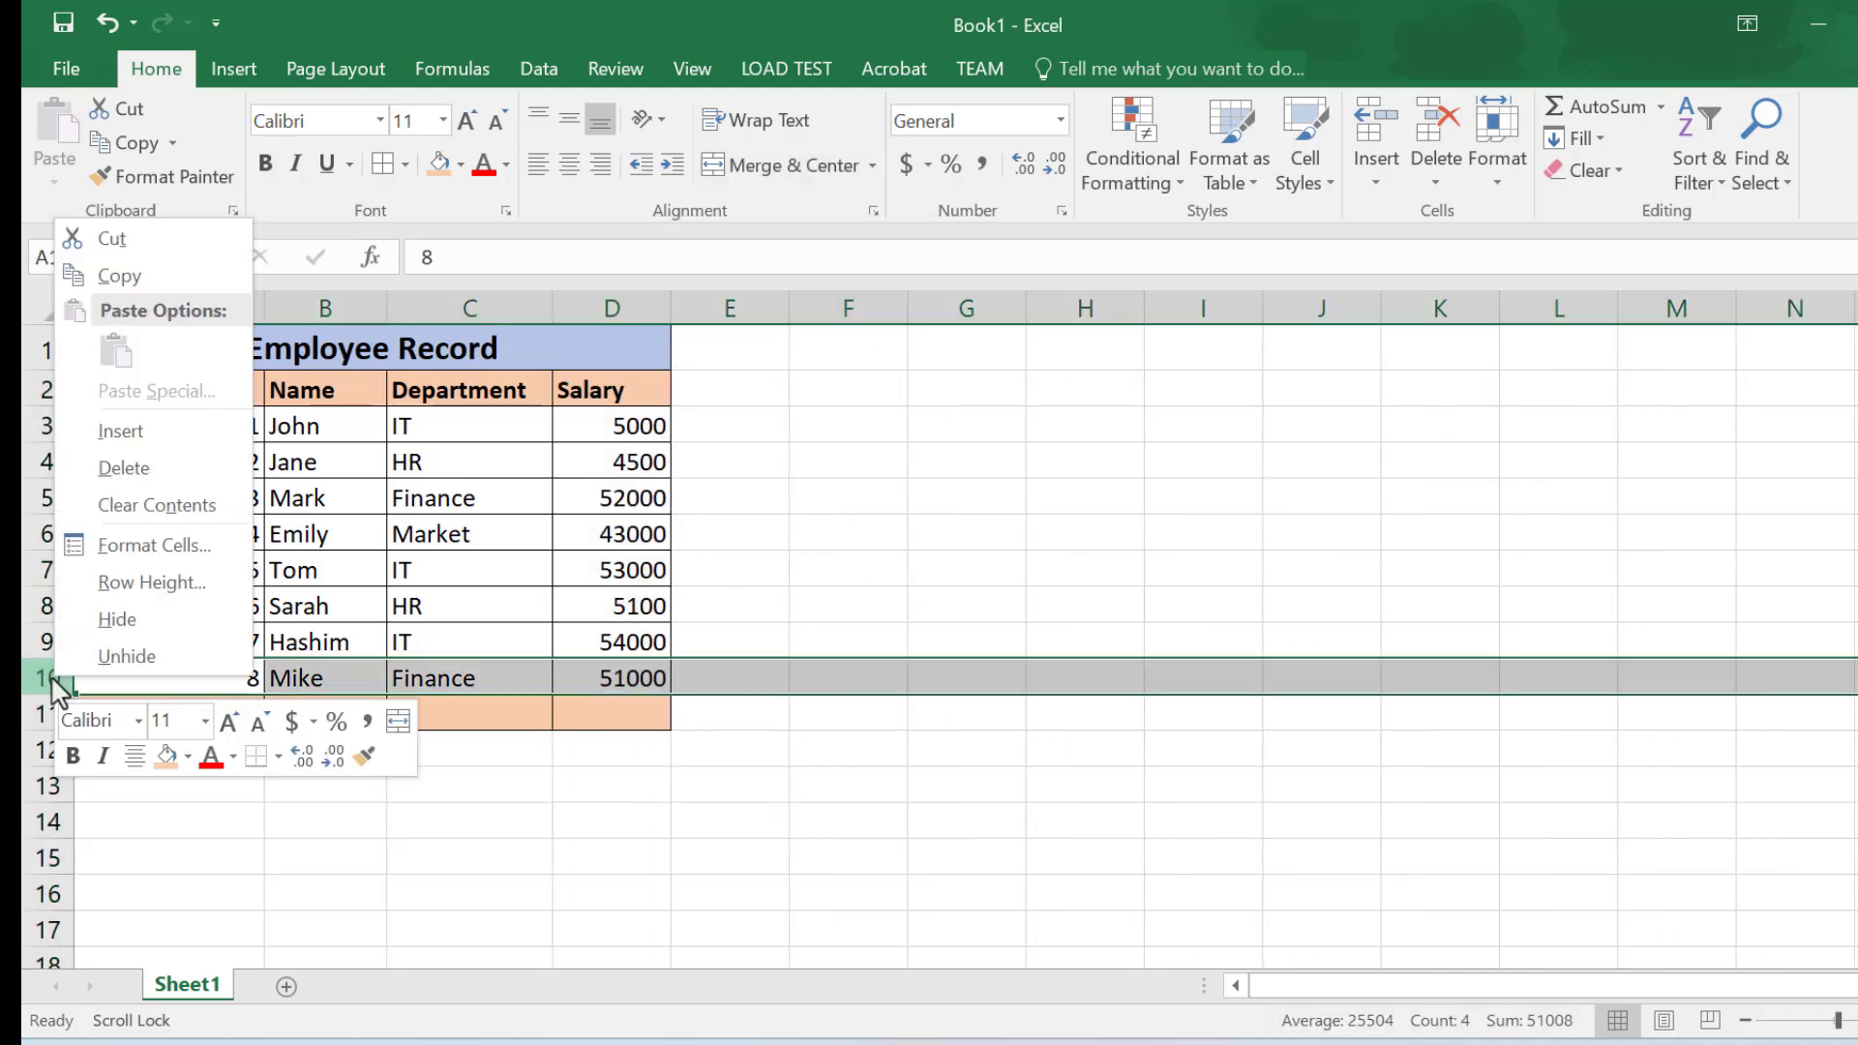
click(124, 470)
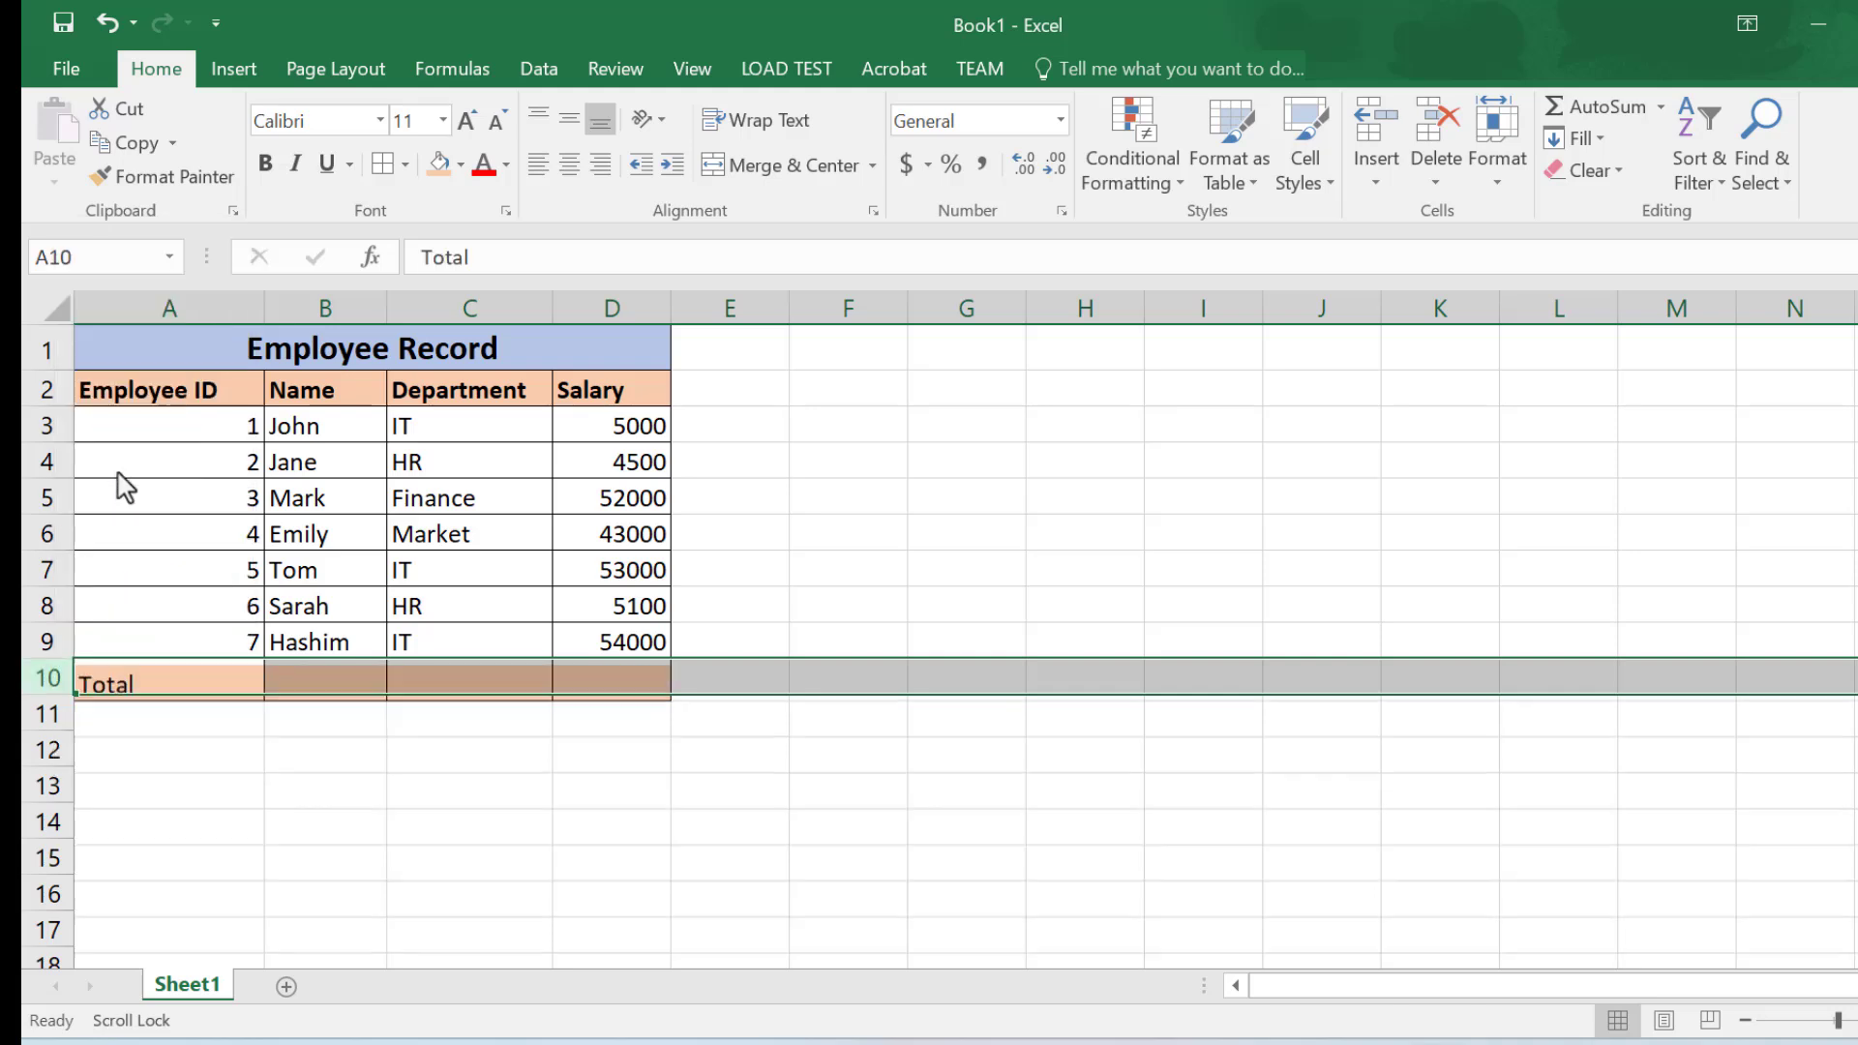